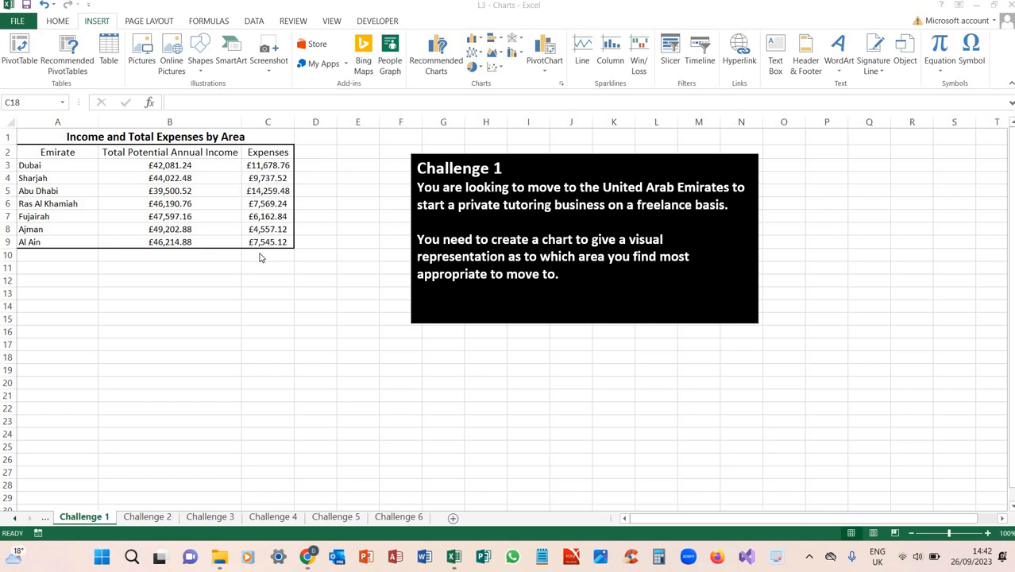
# Insert a 2-D clustered column chart from the emirate, income and expenses data in A2:C9
pyautogui.click(58, 153)
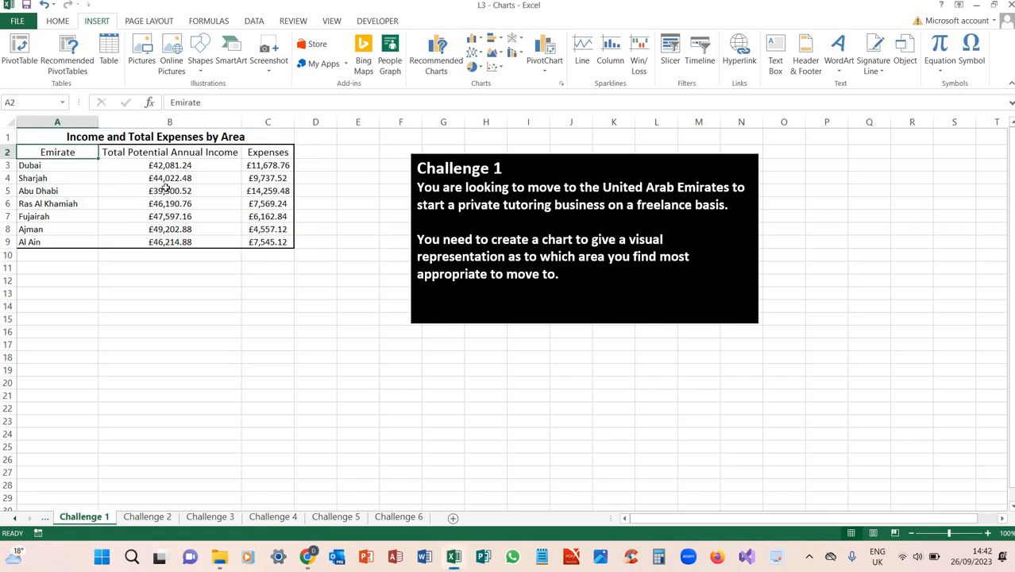
pyautogui.moveTo(58, 153); pyautogui.dragTo(255, 242)
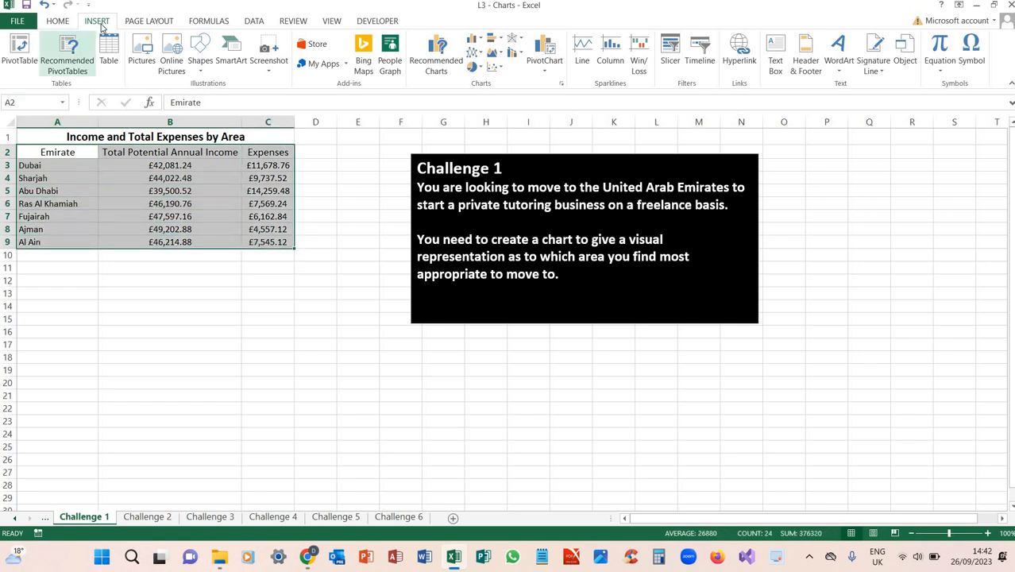
pyautogui.click(477, 42)
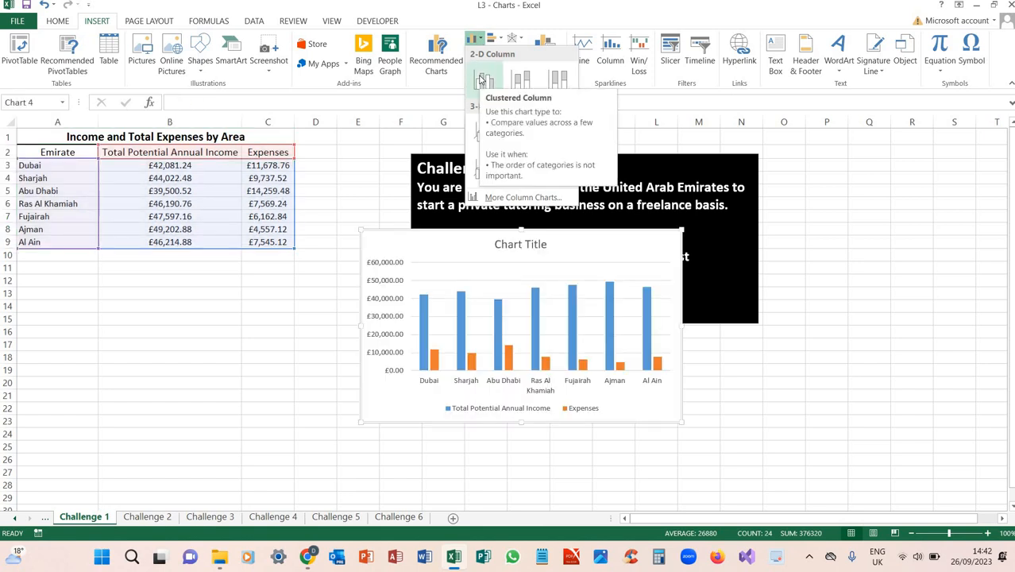
pyautogui.click(481, 80)
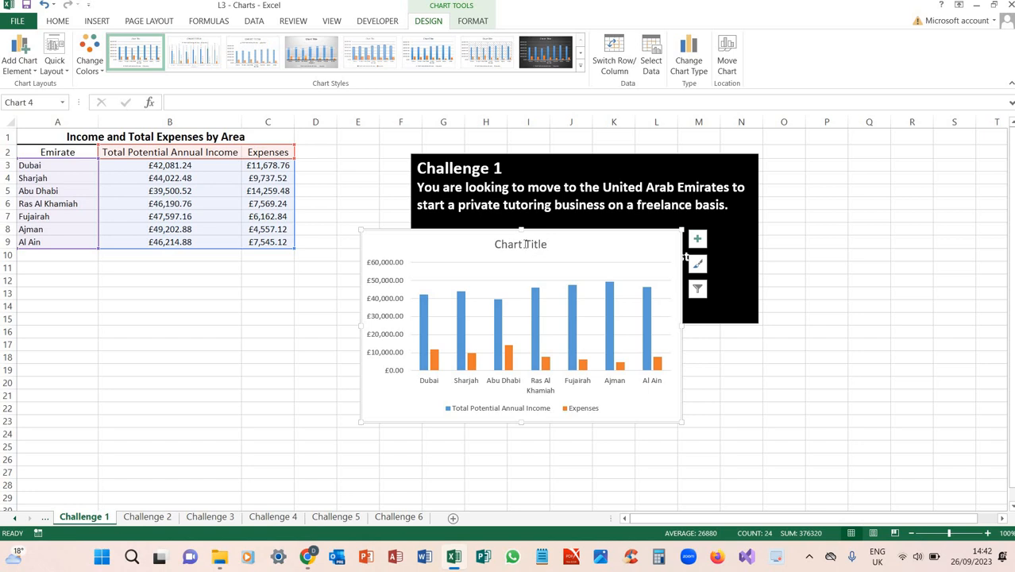
# Replace the chart's placeholder title with "Income and Total Expenses by Area Bar Graph"
pyautogui.click(533, 245)
pyautogui.click(533, 245)
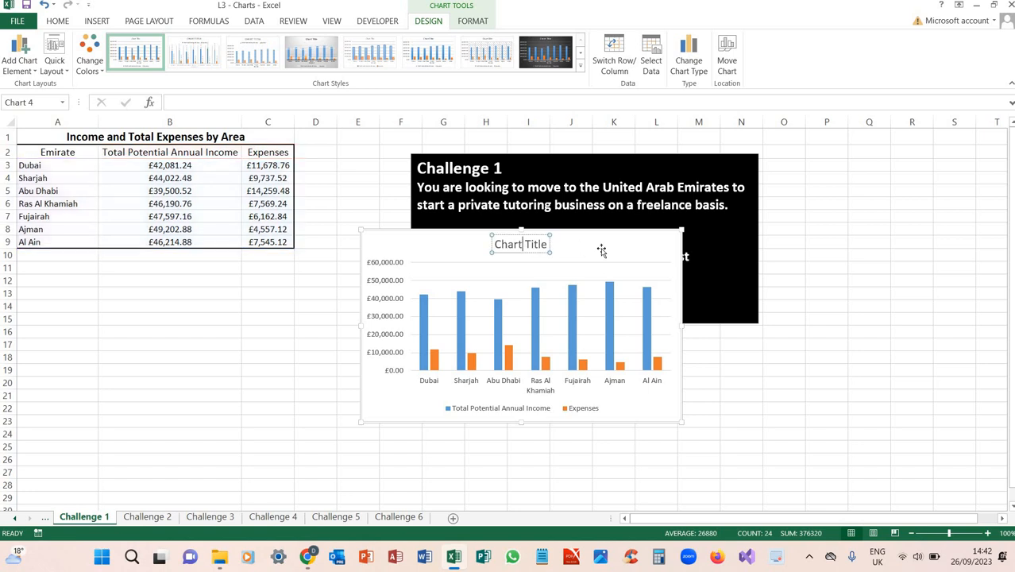
pyautogui.hotkey('ctrl', 'a')
pyautogui.write('Inco')
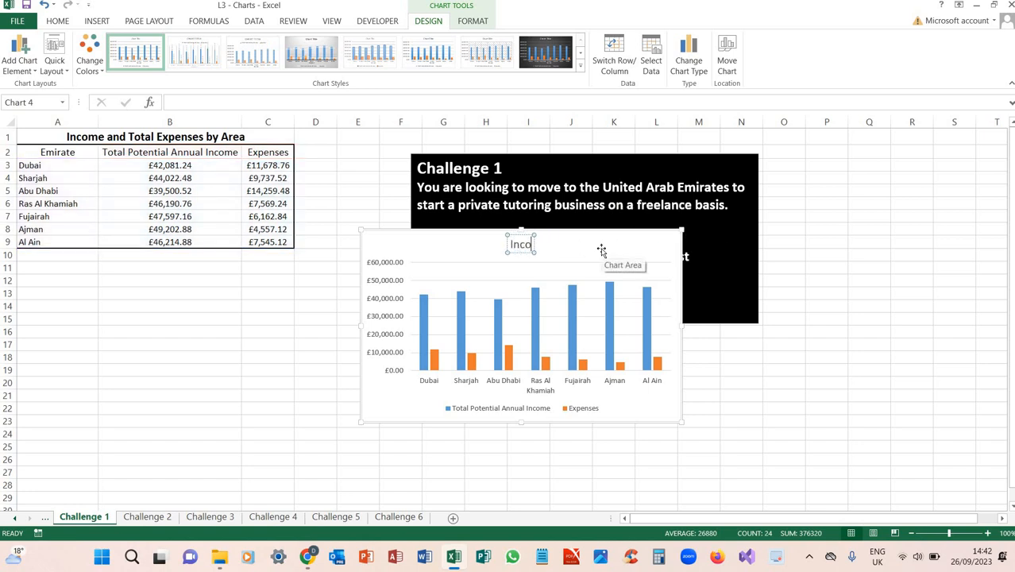
pyautogui.write('me and Total Ex')
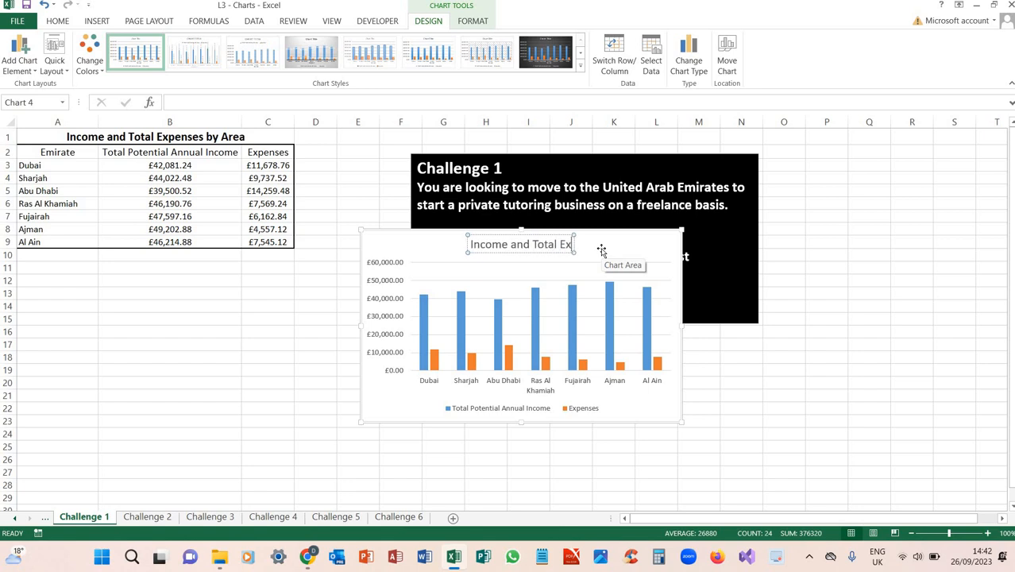
pyautogui.write('penses by Are')
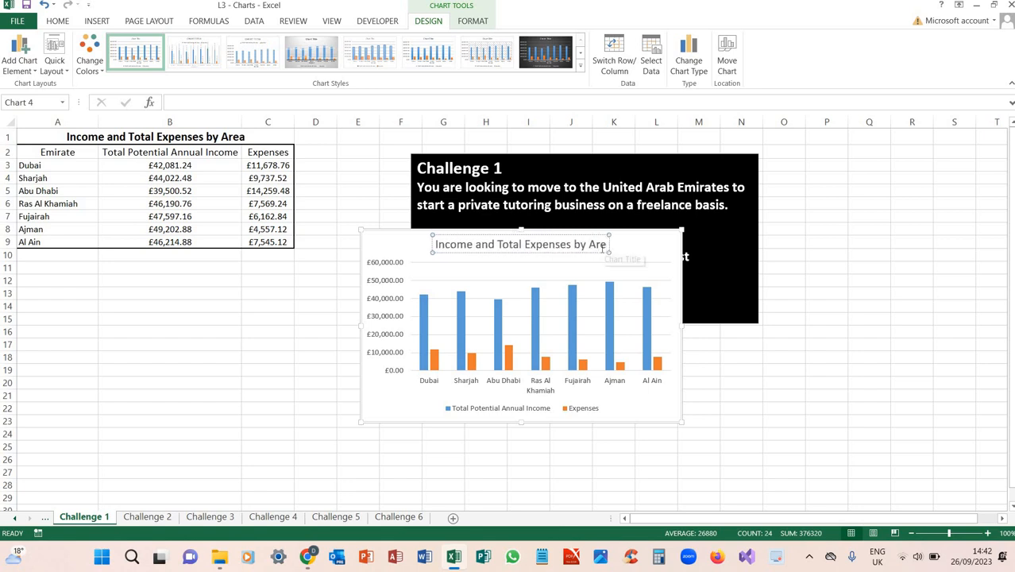
pyautogui.write('a B')
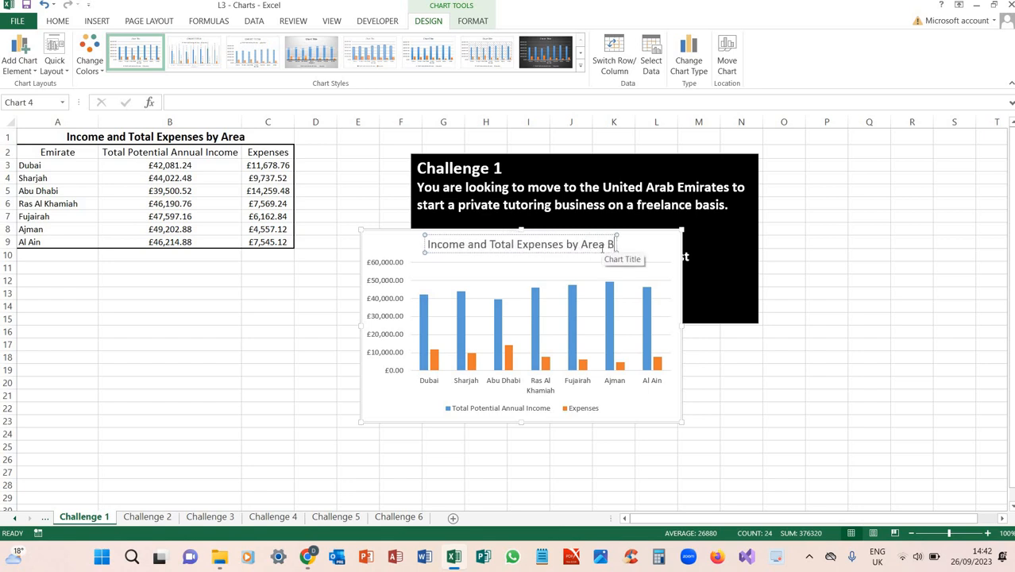
pyautogui.write('ar Grph')
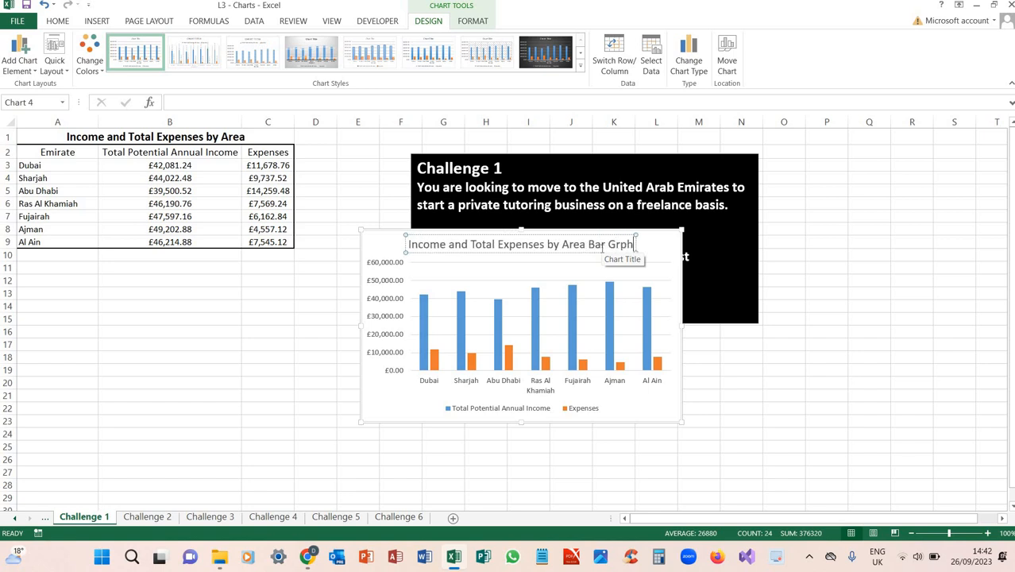
pyautogui.press('BackSpace')
pyautogui.press('BackSpace')
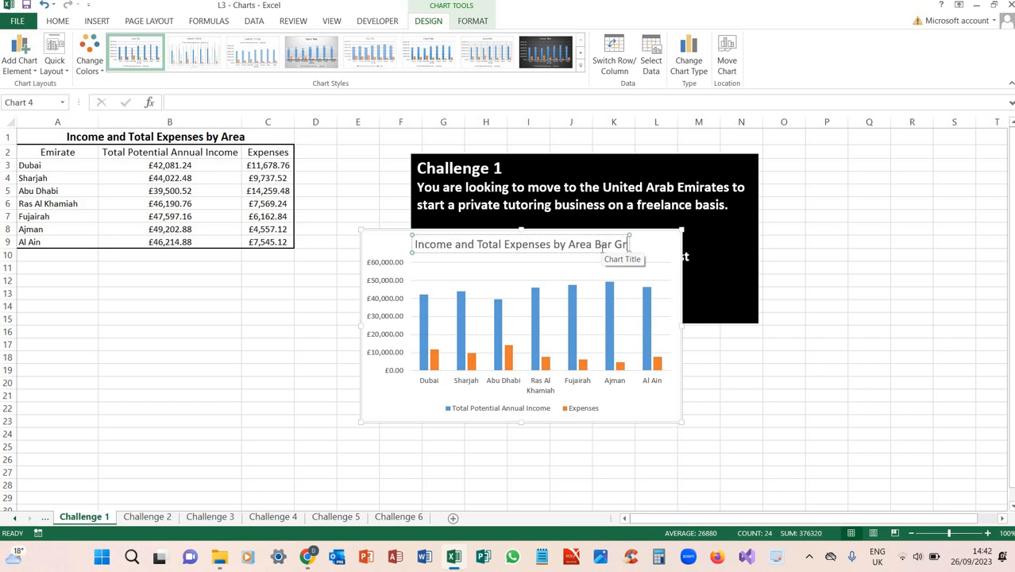
pyautogui.write('aph')
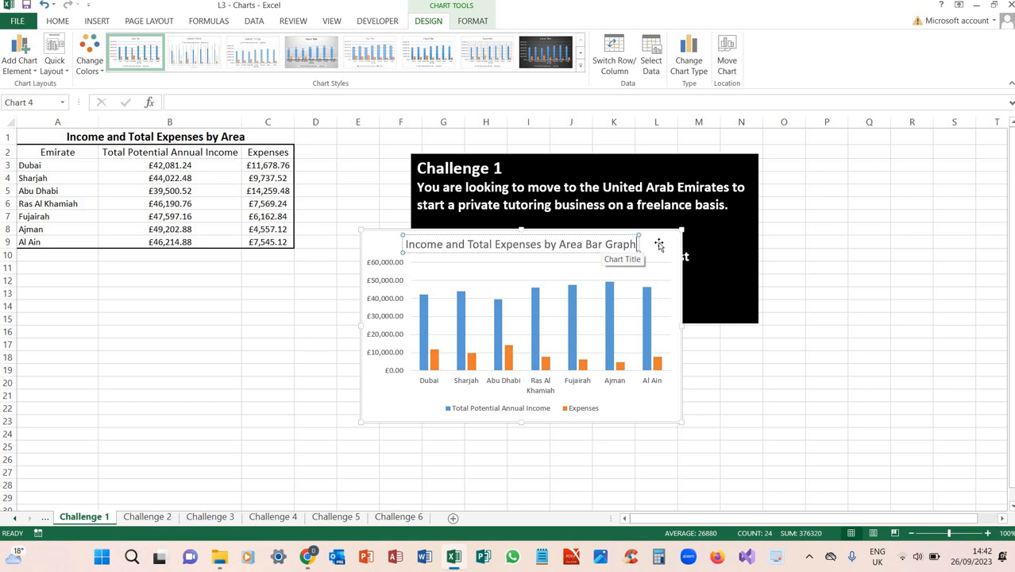
pyautogui.click(657, 244)
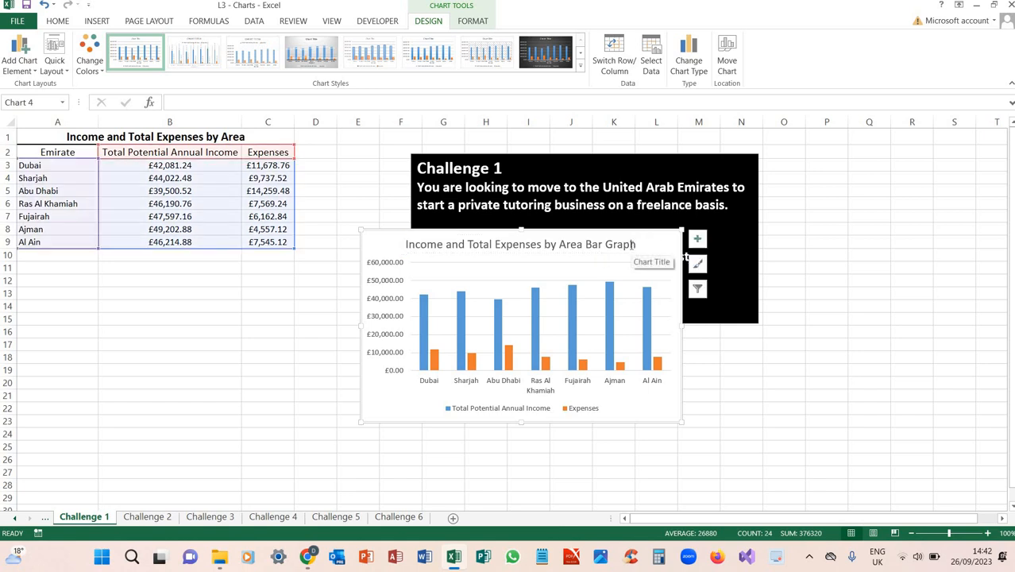
# Change the last word of the chart title so it reads "Income and Total Expenses by Area Bar Chart"
pyautogui.doubleClick(633, 245)
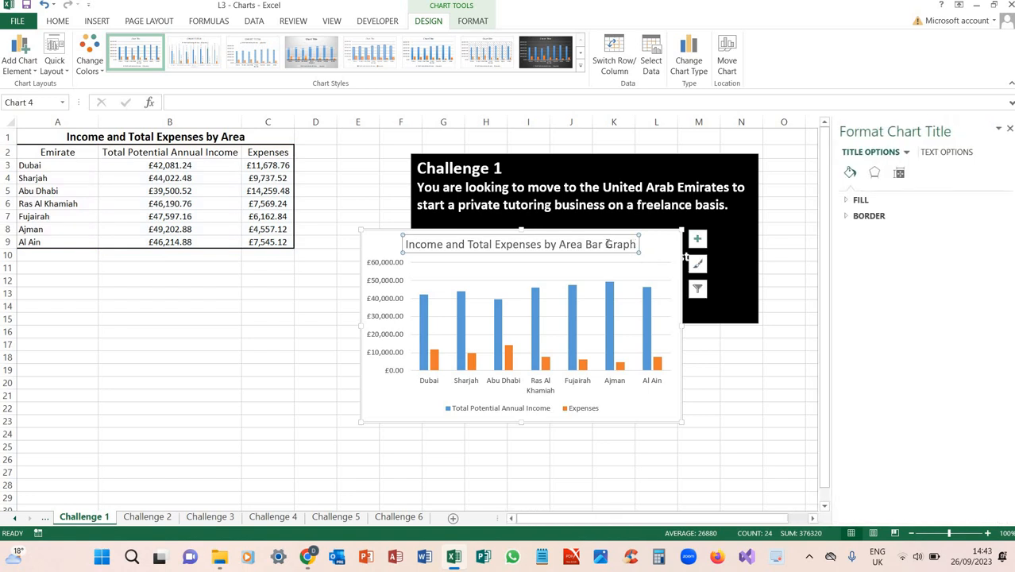
pyautogui.moveTo(608, 247); pyautogui.dragTo(606, 246)
pyautogui.write('Chart')
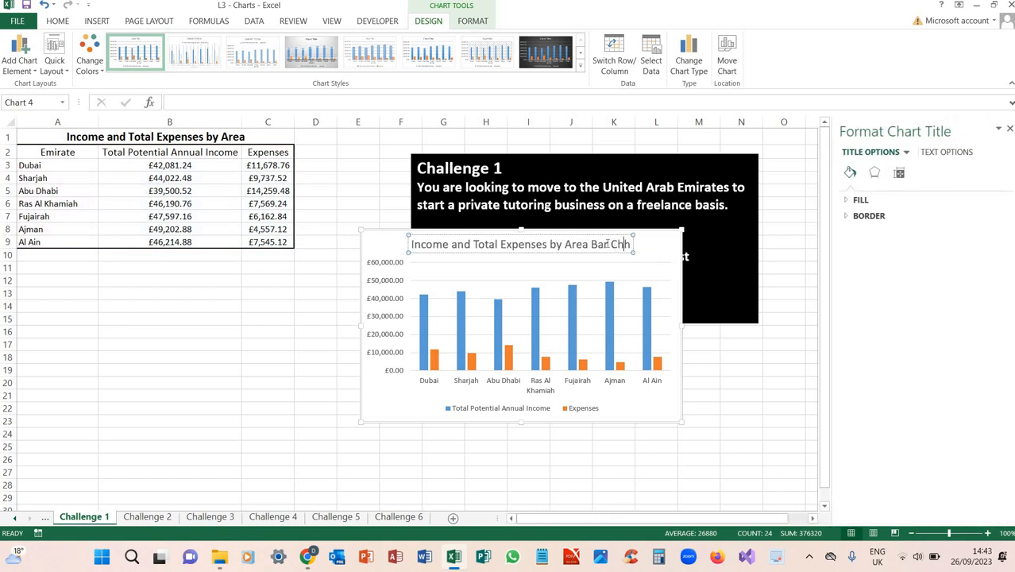
pyautogui.press('Delete')
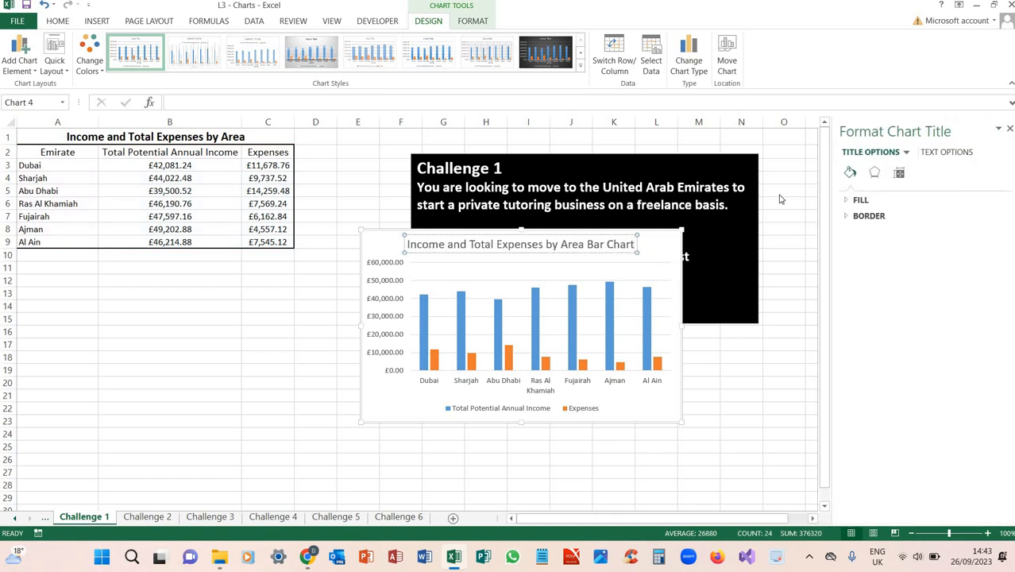
pyautogui.click(653, 241)
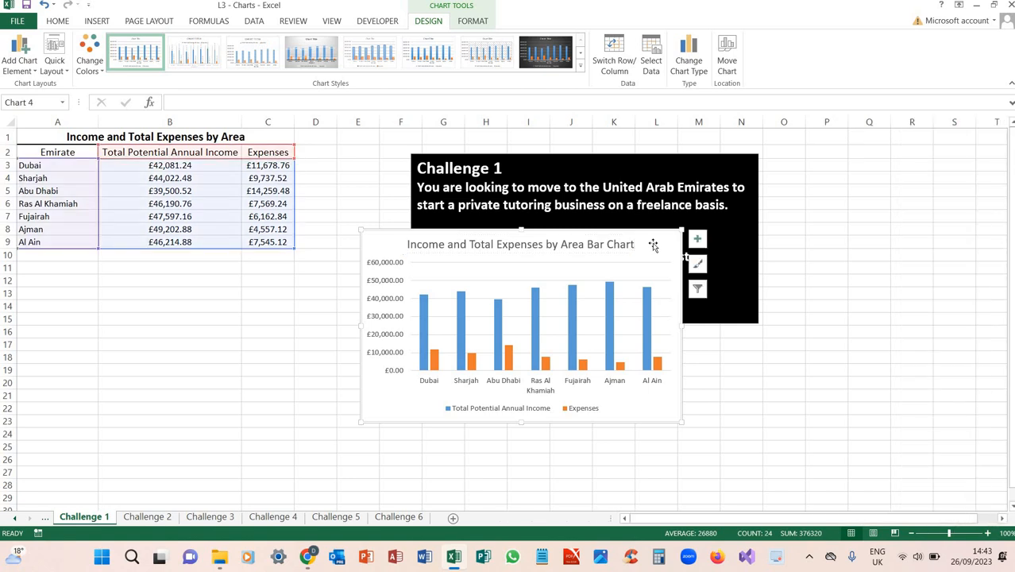
pyautogui.click(810, 202)
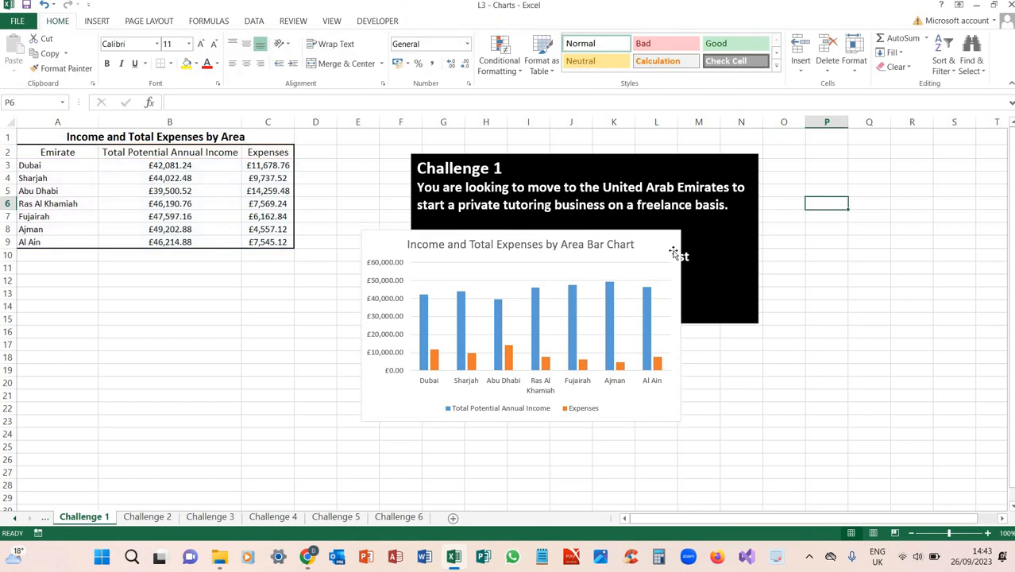
# Add axis titles to both axes of the income and expenses chart
pyautogui.click(669, 249)
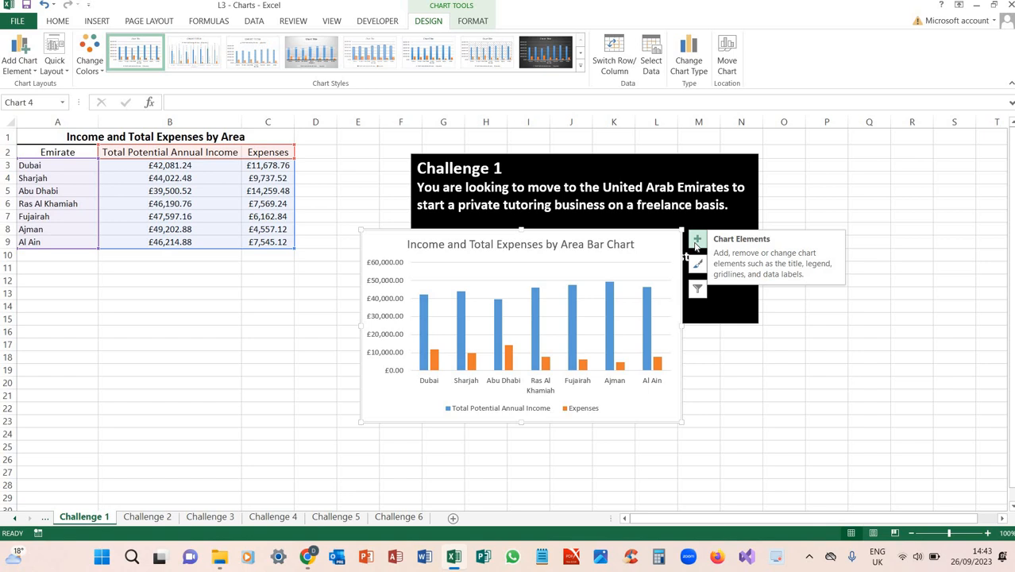
pyautogui.click(697, 243)
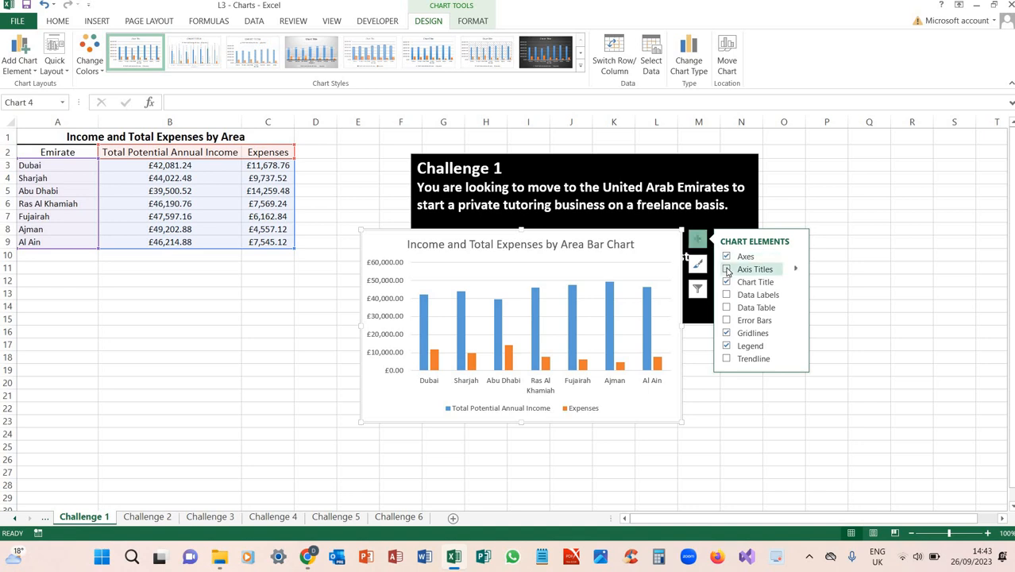
pyautogui.click(727, 270)
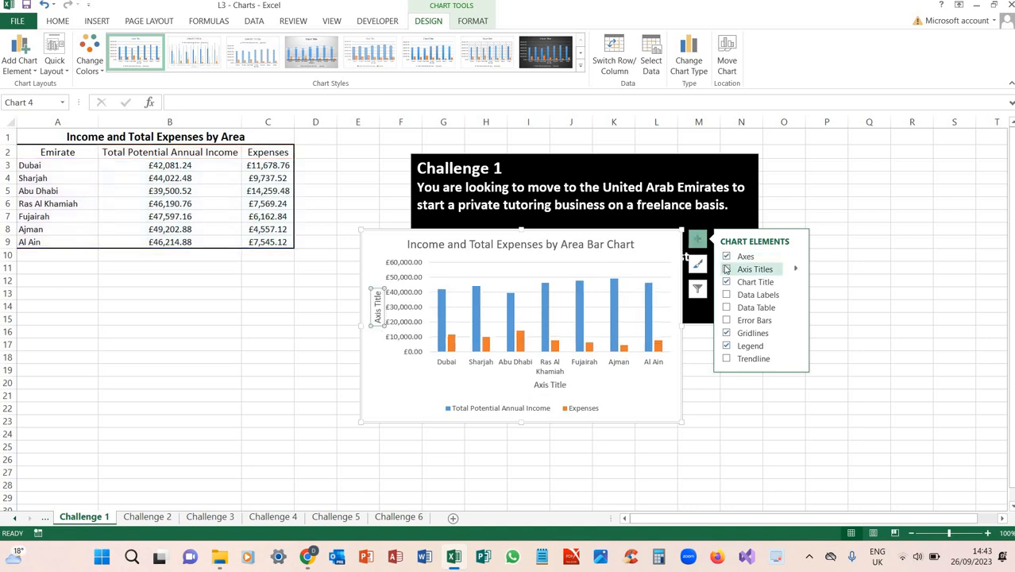
pyautogui.click(727, 270)
pyautogui.click(726, 295)
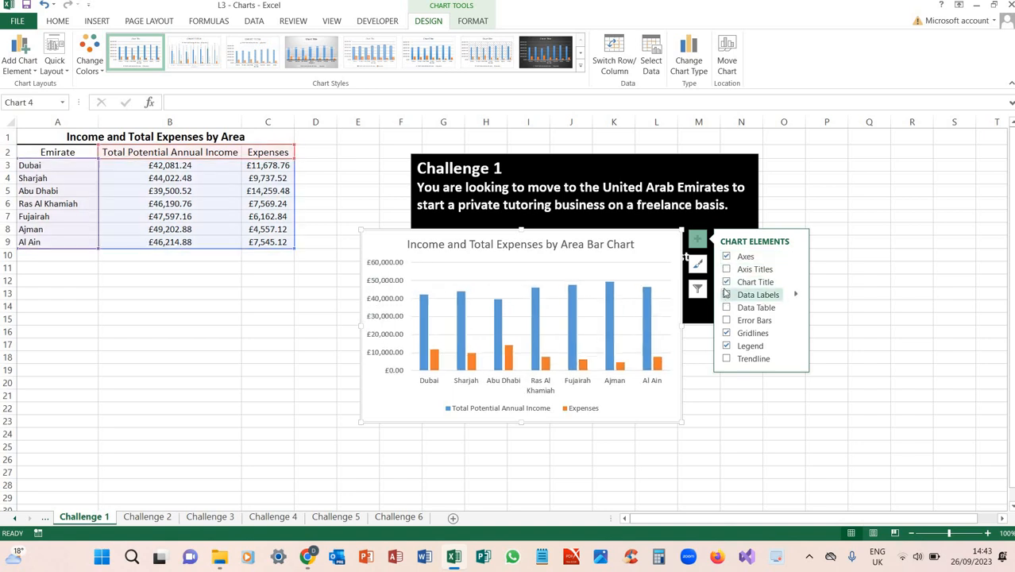
pyautogui.click(726, 271)
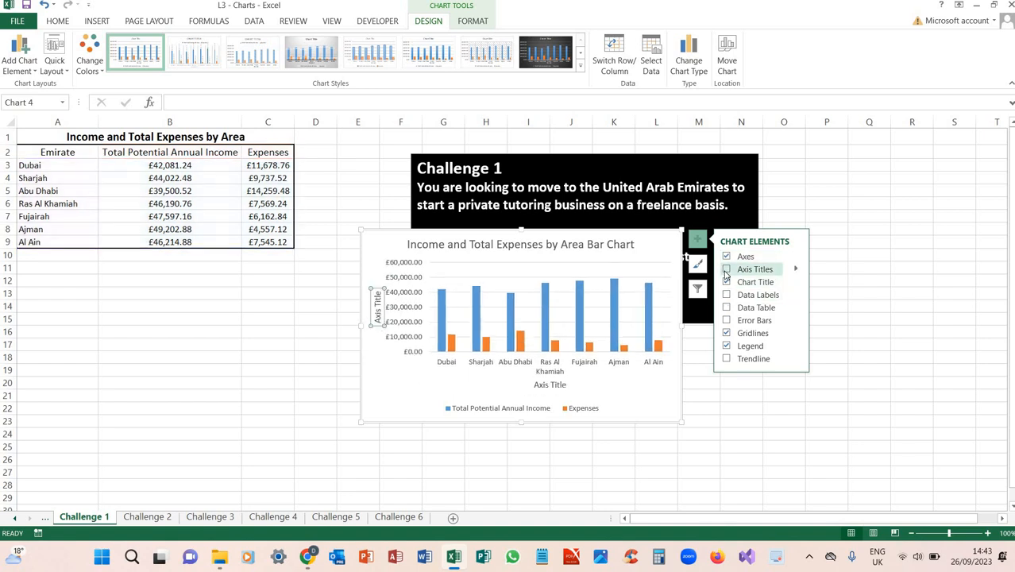
# Name the horizontal axis "Area" and the vertical axis "Income and Expenses"
pyautogui.click(547, 386)
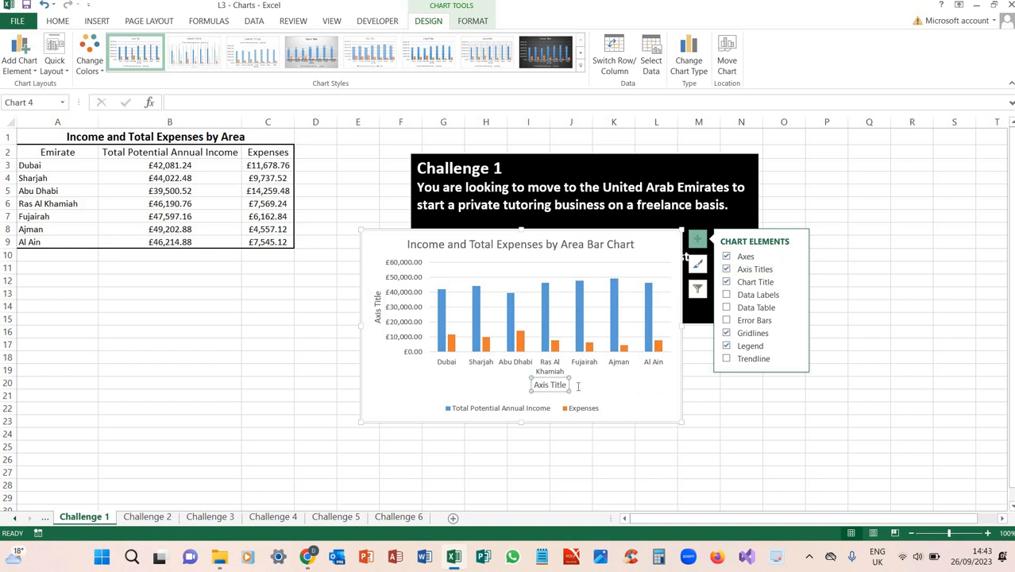
pyautogui.moveTo(535, 386); pyautogui.dragTo(588, 390)
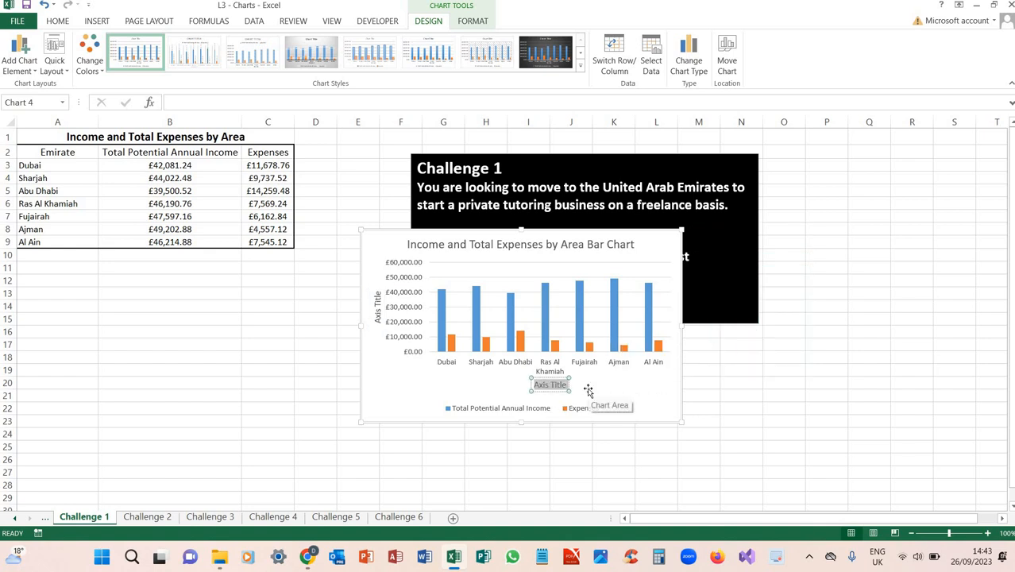
pyautogui.write('Area')
pyautogui.click(378, 309)
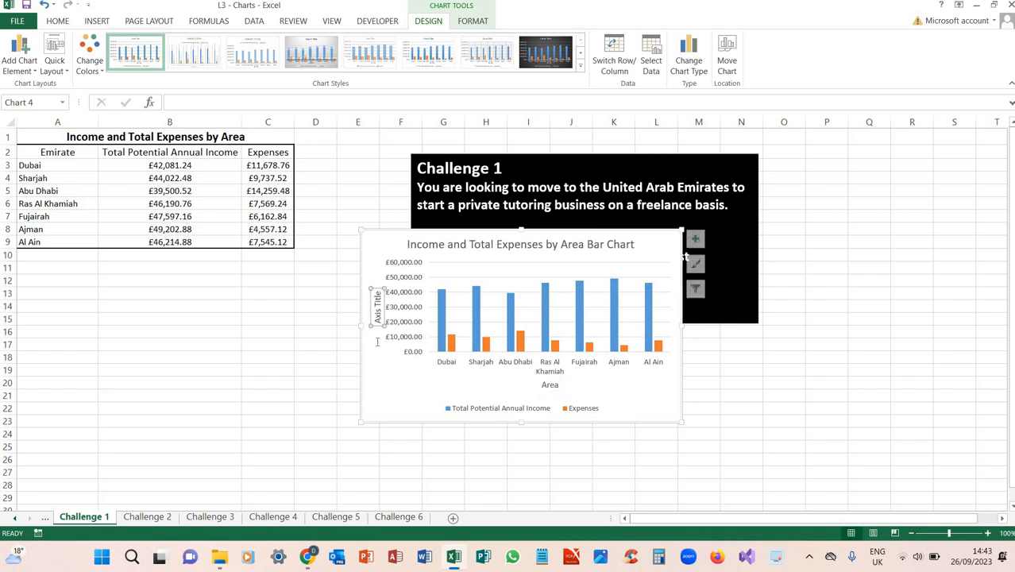
pyautogui.moveTo(378, 292); pyautogui.dragTo(376, 351)
pyautogui.write('Income')
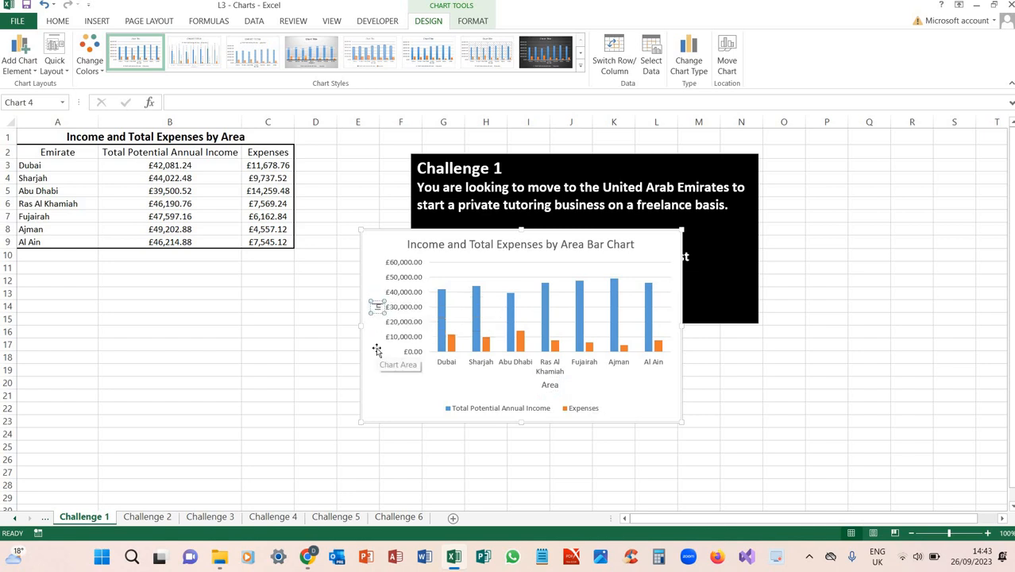
pyautogui.write(' and Expenses')
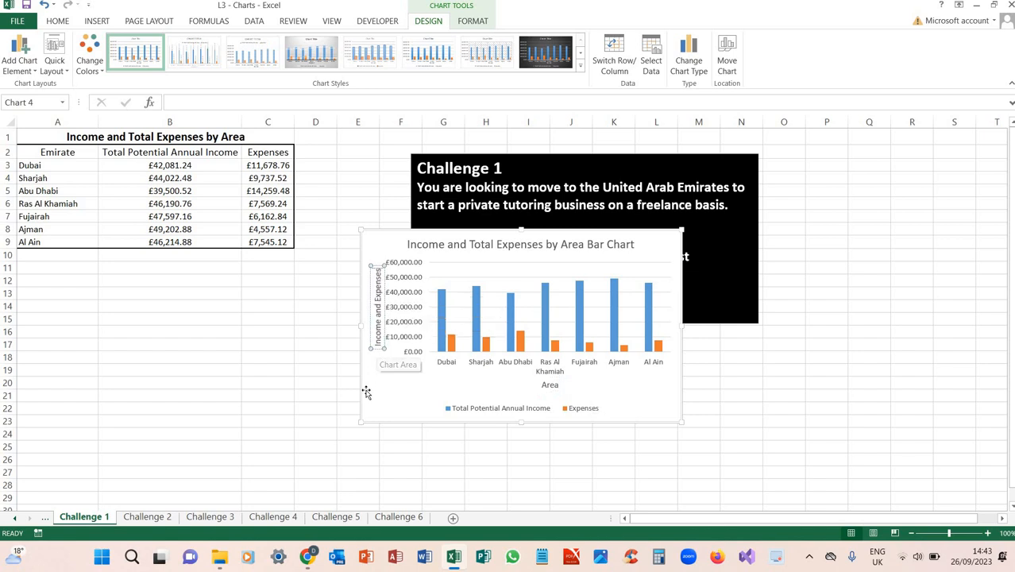
# Enlarge the chart and place it beside the data table so it covers the challenge text, spanning about columns E to R
pyautogui.click(370, 392)
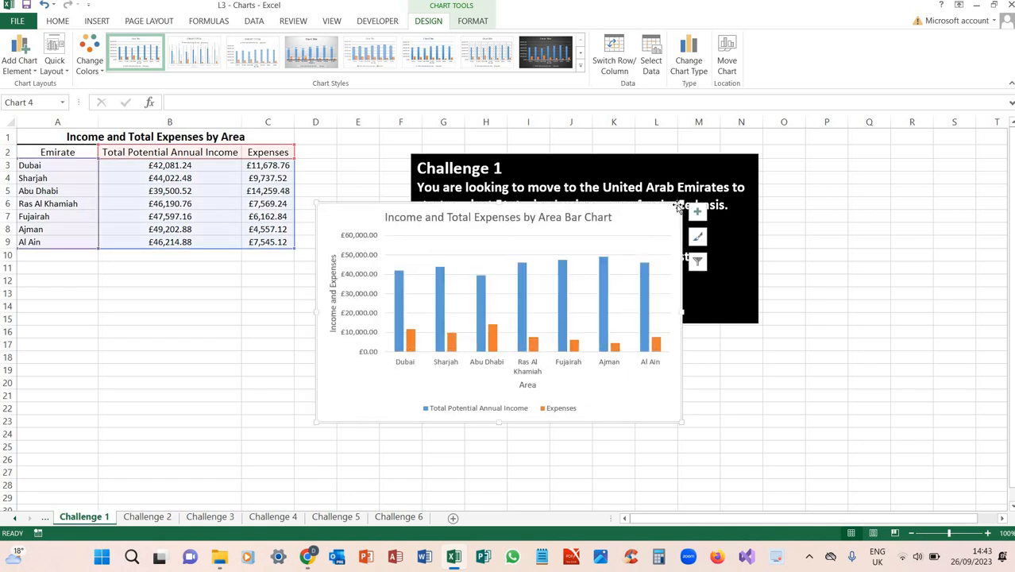
pyautogui.moveTo(912, 168); pyautogui.dragTo(910, 173)
pyautogui.moveTo(894, 259); pyautogui.dragTo(882, 163)
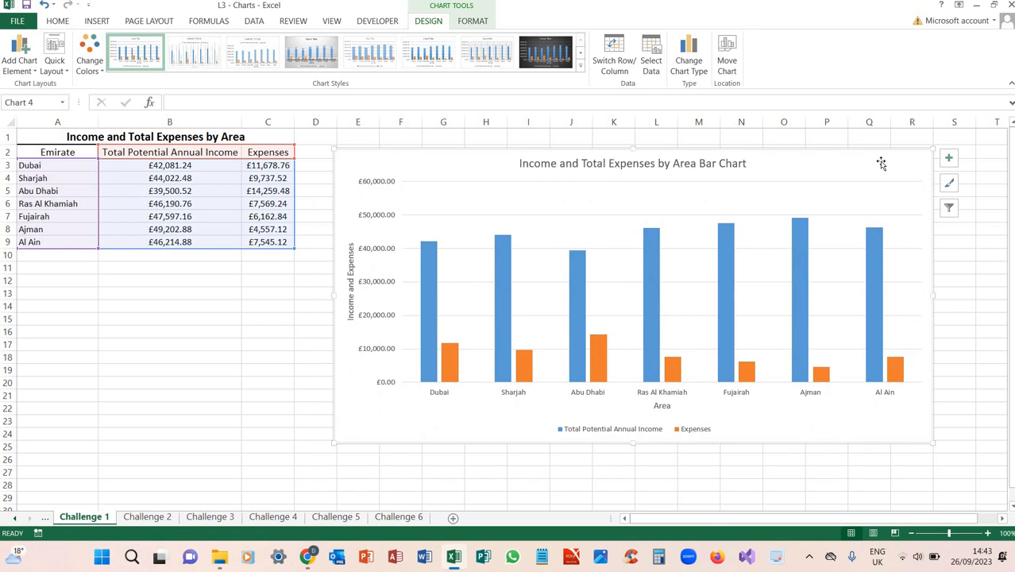
# Move the chart to a new sheet named "Income and Expenses by Area" and check it against the Challenge 1 sheet
pyautogui.click(725, 63)
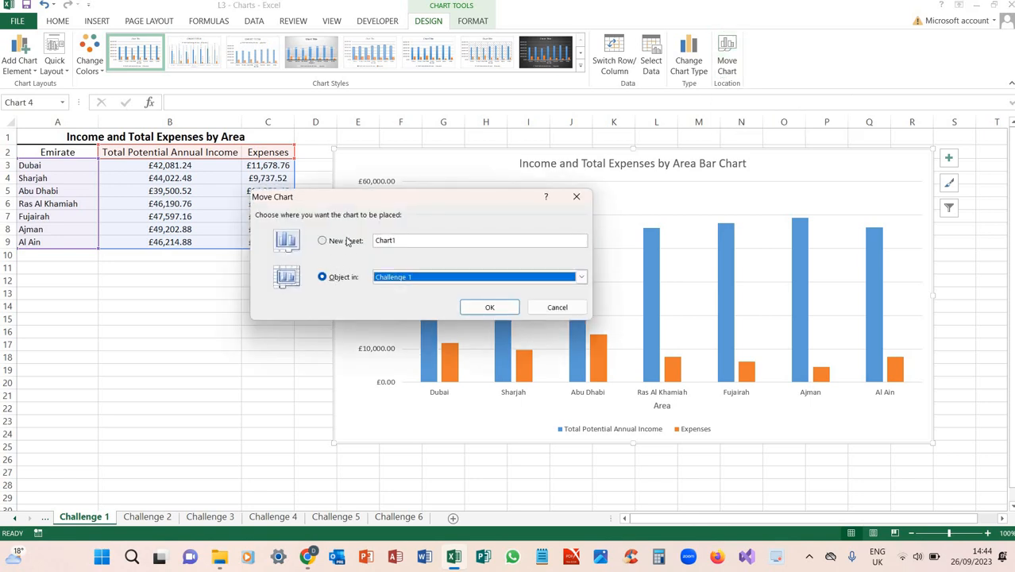
pyautogui.click(322, 241)
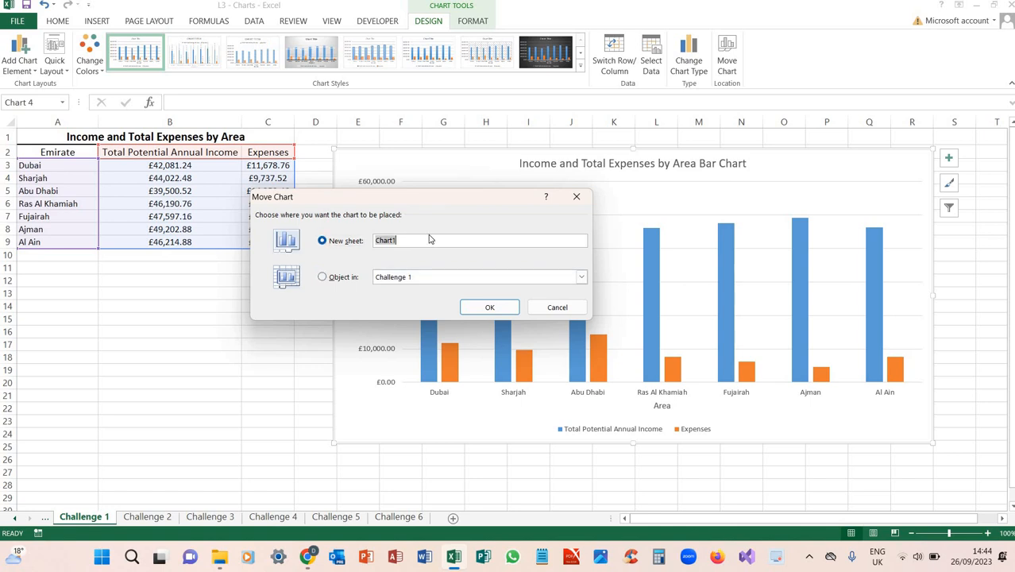
pyautogui.write('Income and Expenses by Area')
pyautogui.click(480, 310)
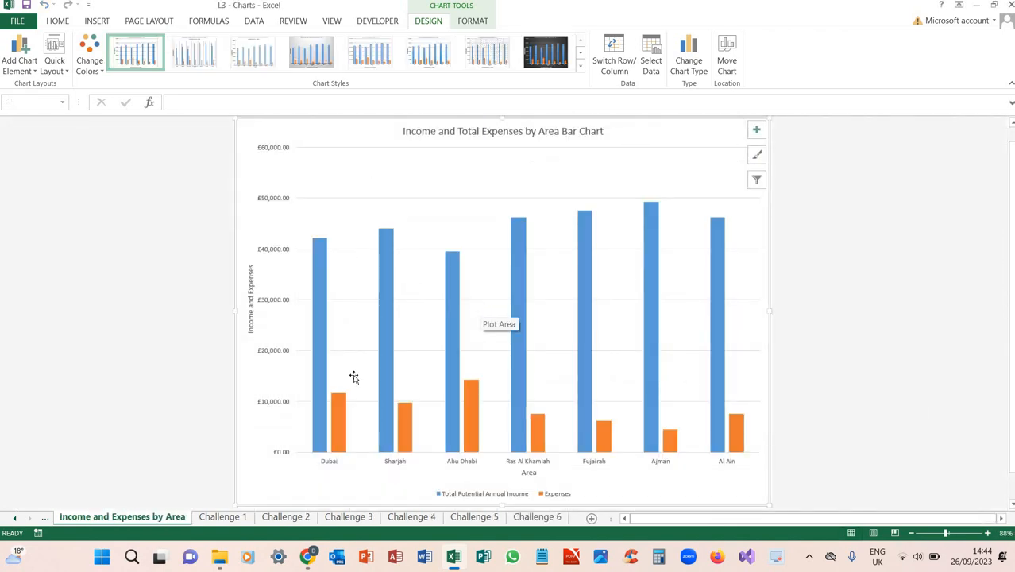
pyautogui.click(218, 518)
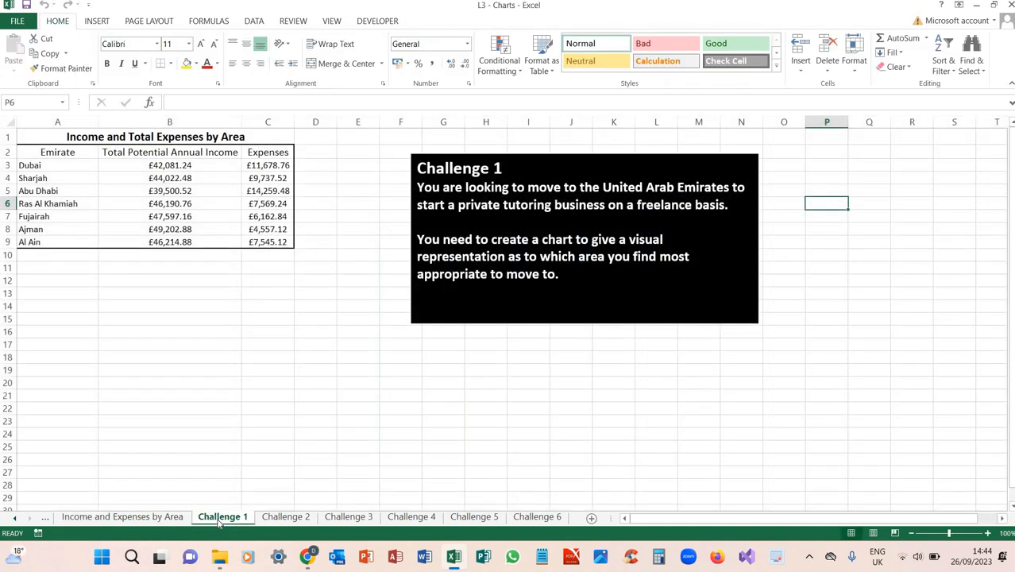
pyautogui.click(125, 525)
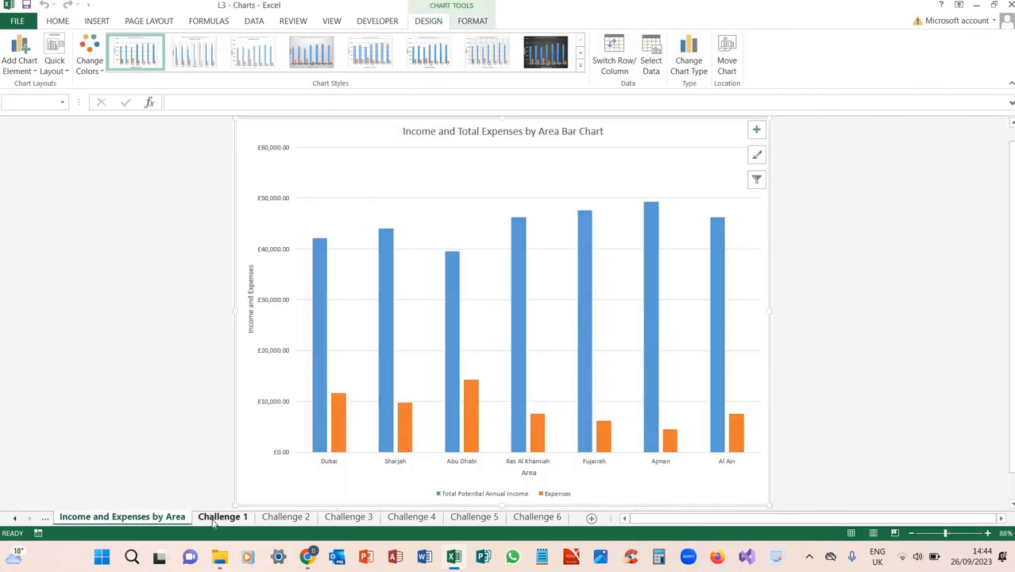
# Insert a 3-D clustered column chart on the Challenge 2 sheet from the makes of car and numbers sold in A3:B11
pyautogui.click(149, 518)
pyautogui.click(285, 517)
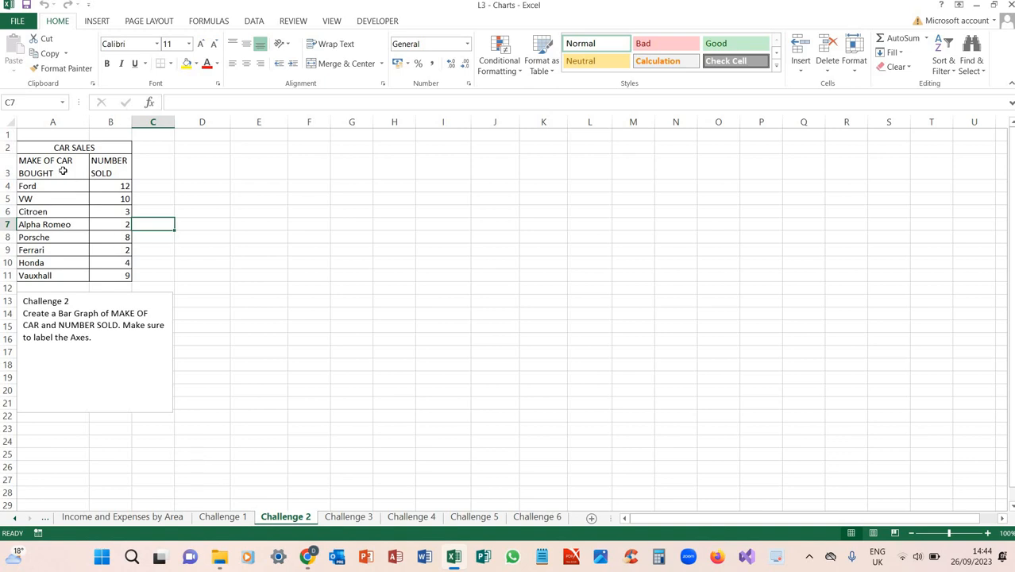
pyautogui.moveTo(62, 168); pyautogui.dragTo(93, 274)
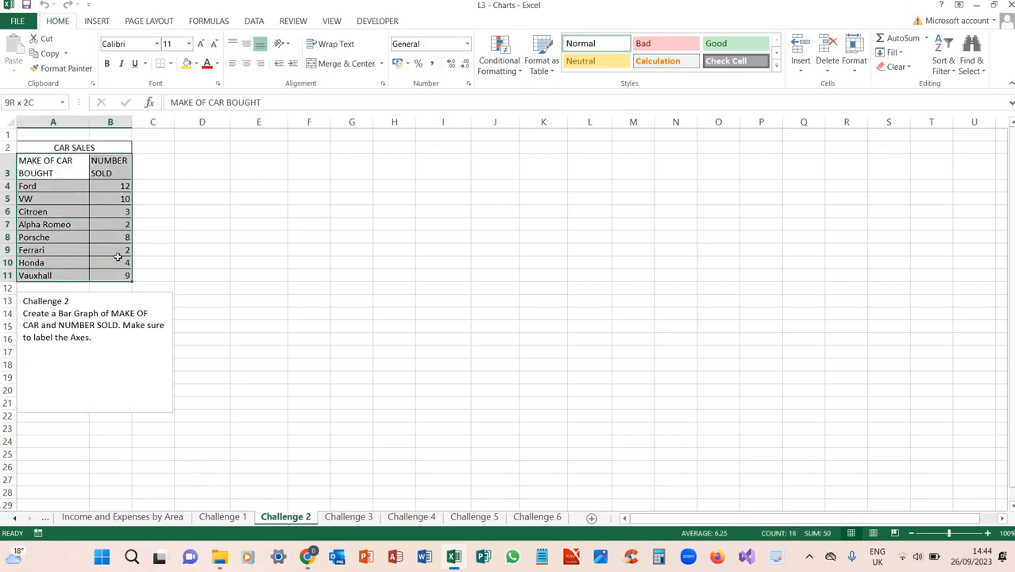
pyautogui.click(100, 24)
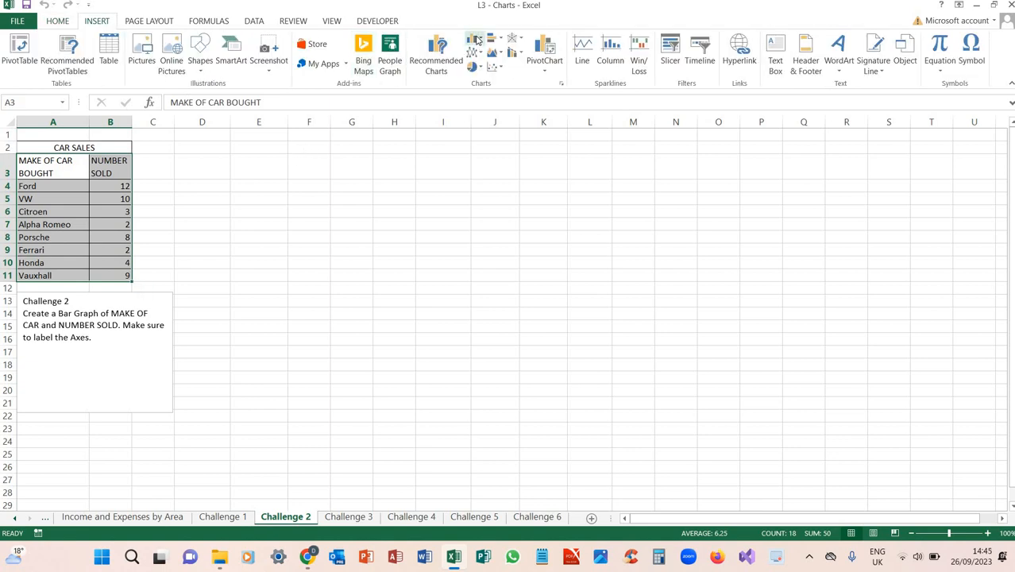
pyautogui.click(474, 40)
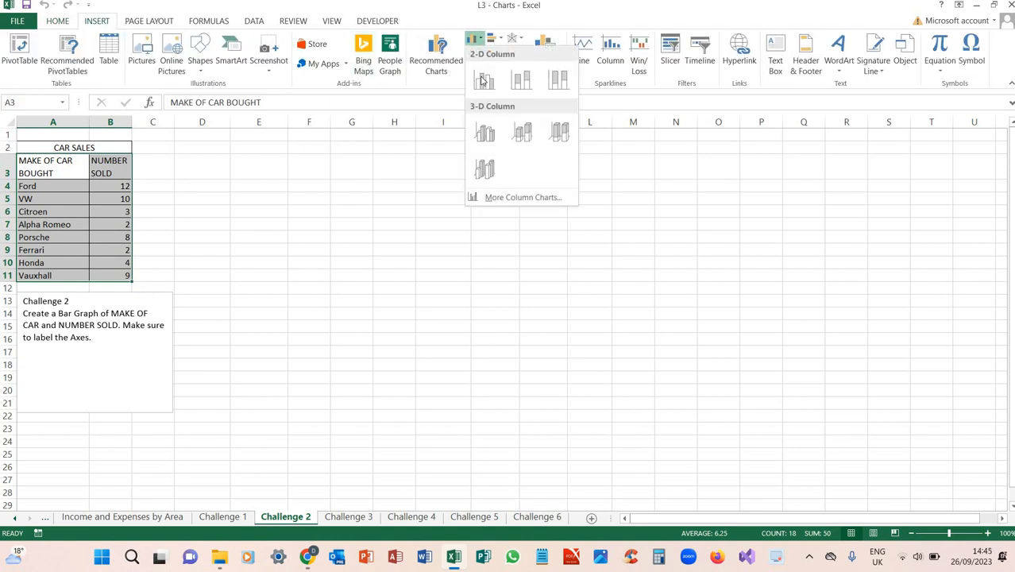
pyautogui.click(485, 131)
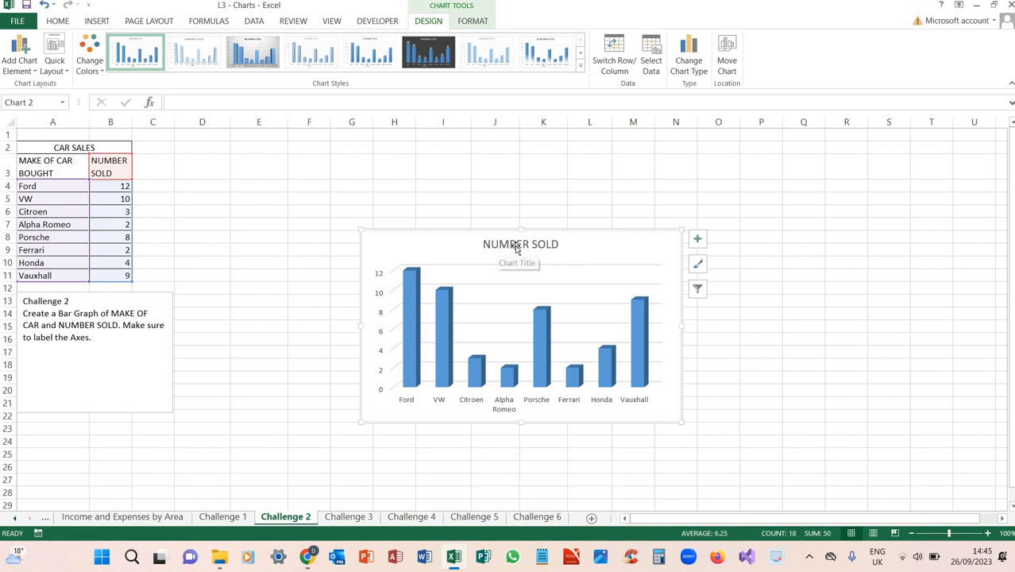
# Change the title of the Challenge 2 chart to "CAR SALES"
pyautogui.moveTo(575, 245); pyautogui.dragTo(584, 248)
pyautogui.write('CAR SALES')
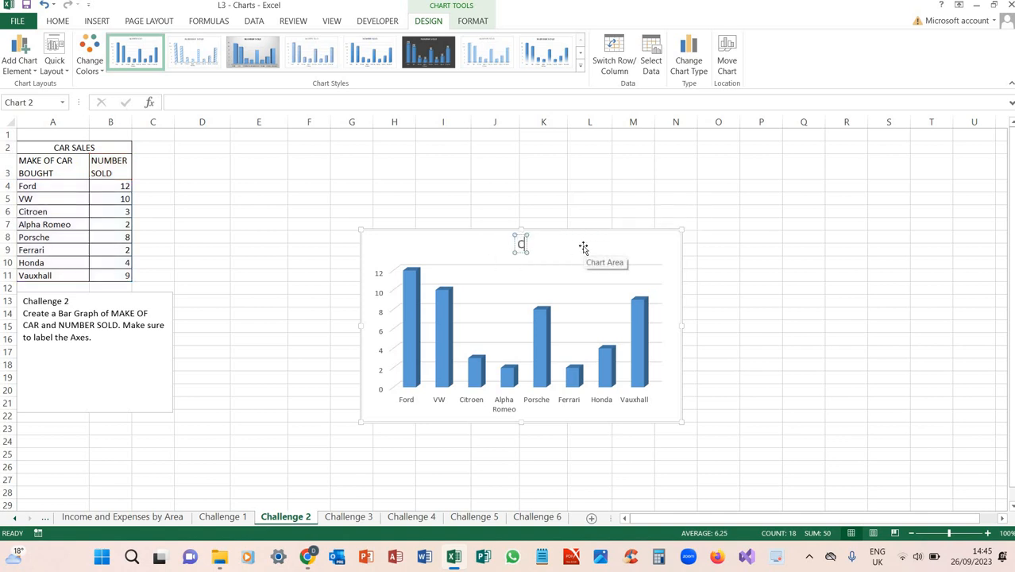
pyautogui.click(648, 249)
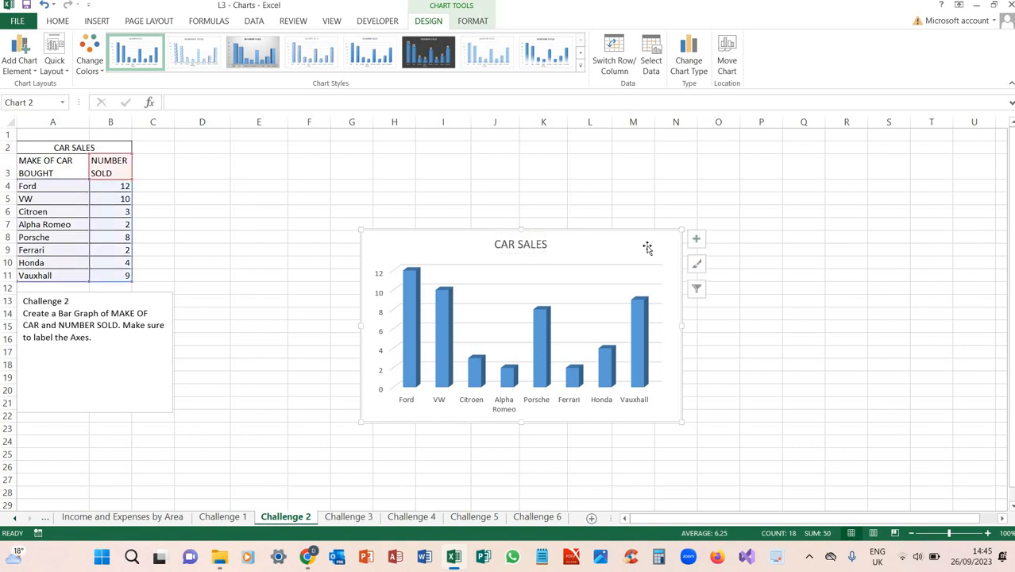
# Add axis titles to the car sales chart, naming the vertical axis "Number Sold" and the horizontal axis "Make of Car Bought"
pyautogui.click(698, 241)
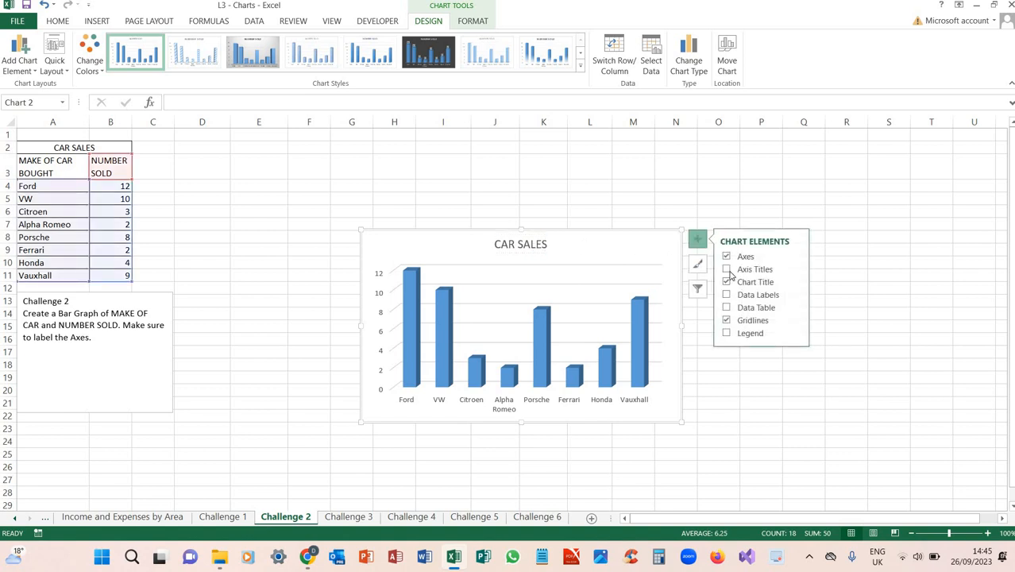
pyautogui.click(727, 270)
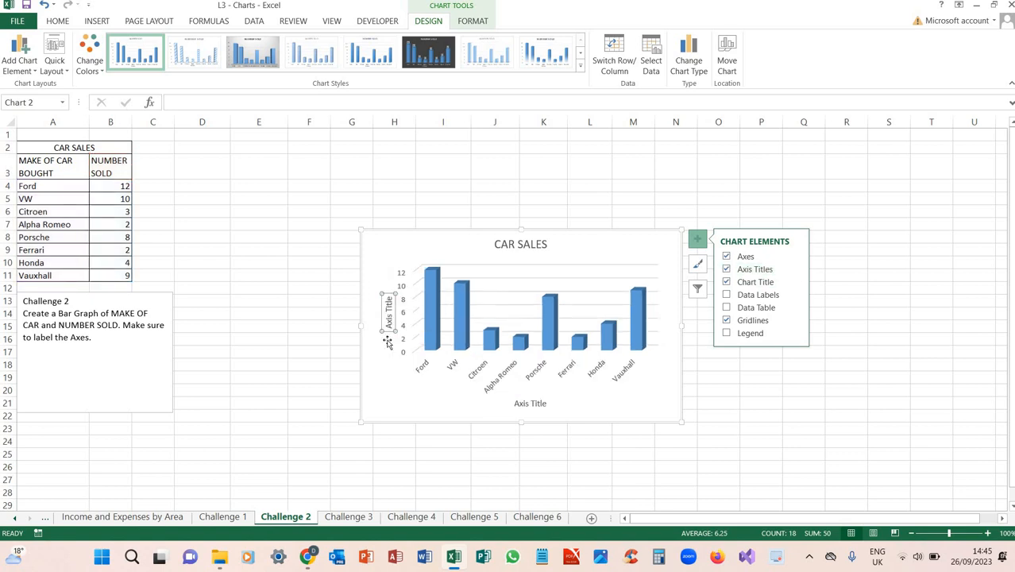
pyautogui.moveTo(390, 298); pyautogui.dragTo(388, 342)
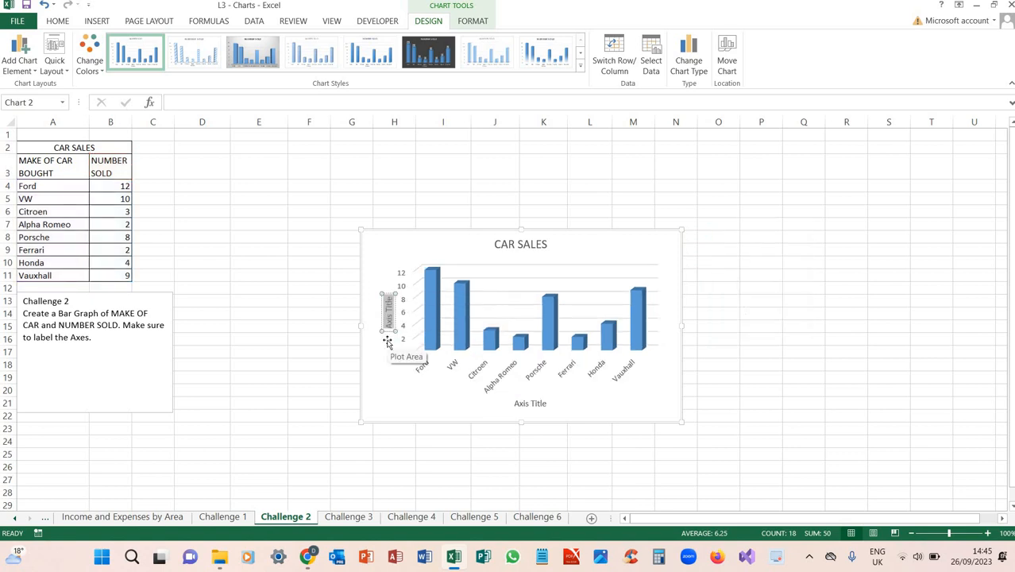
pyautogui.write('Number Sold')
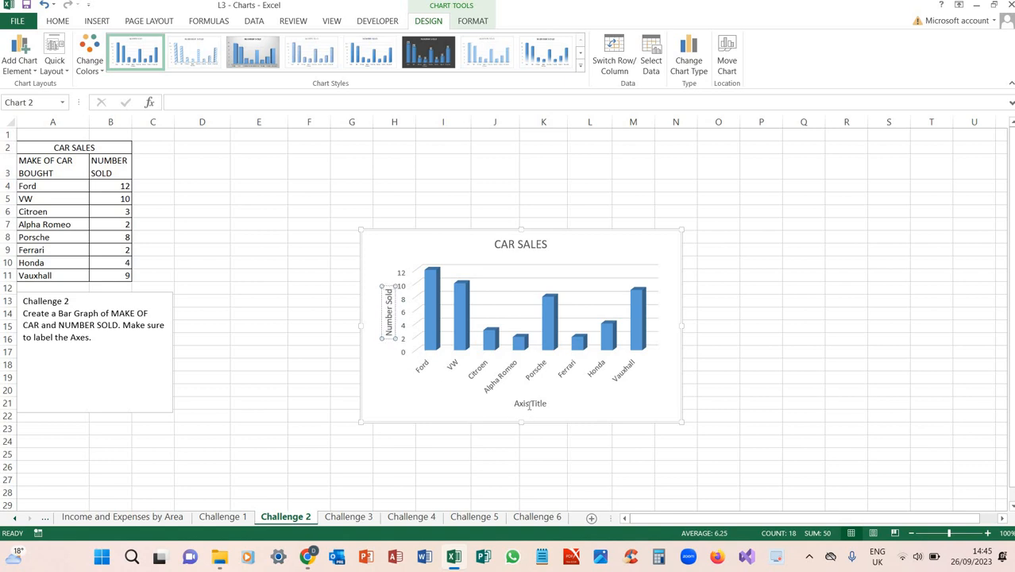
pyautogui.moveTo(515, 404); pyautogui.dragTo(576, 406)
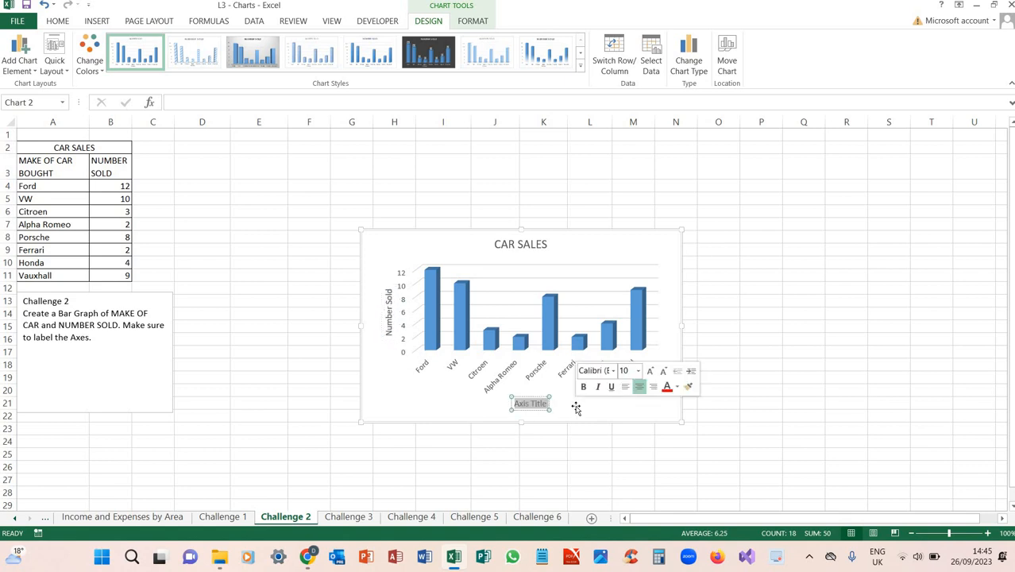
pyautogui.write('Mak')
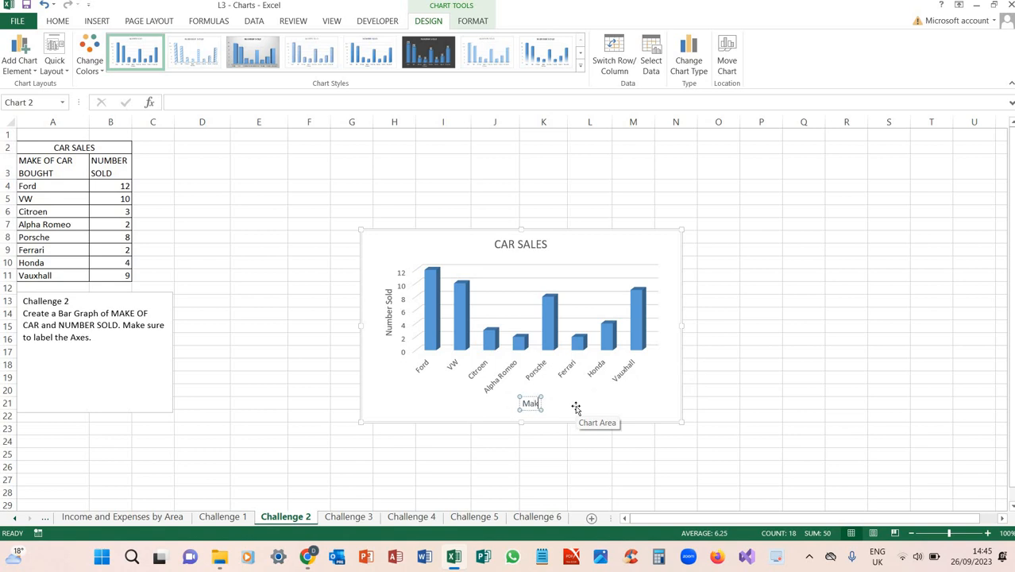
pyautogui.write('e of Car Bought')
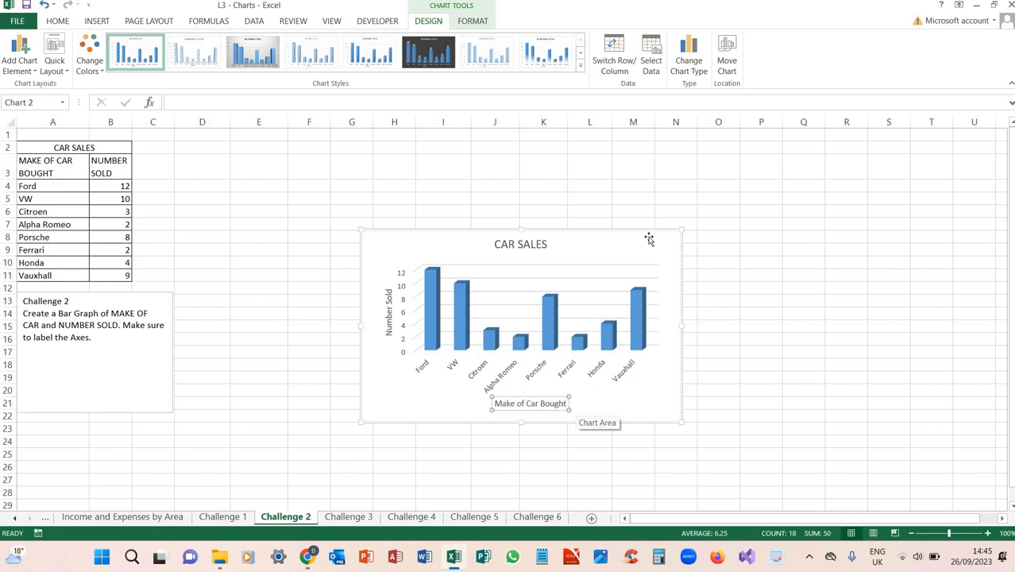
pyautogui.click(647, 242)
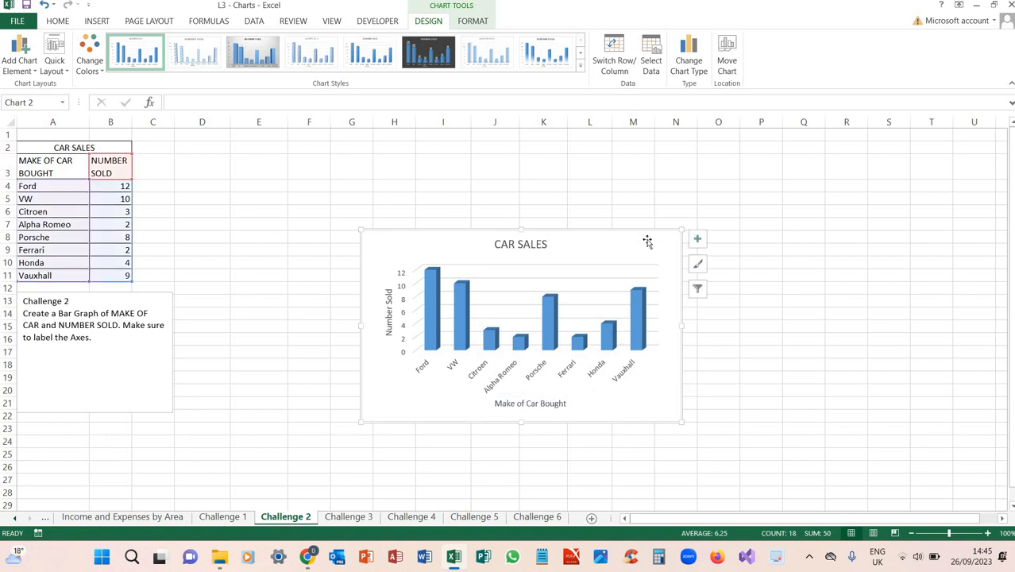
pyautogui.click(699, 243)
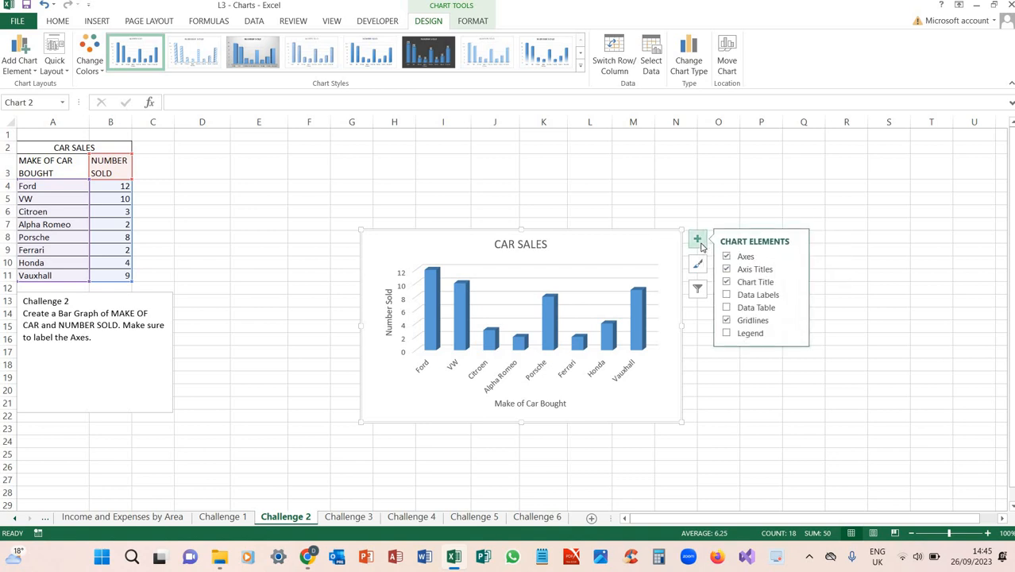
pyautogui.click(700, 243)
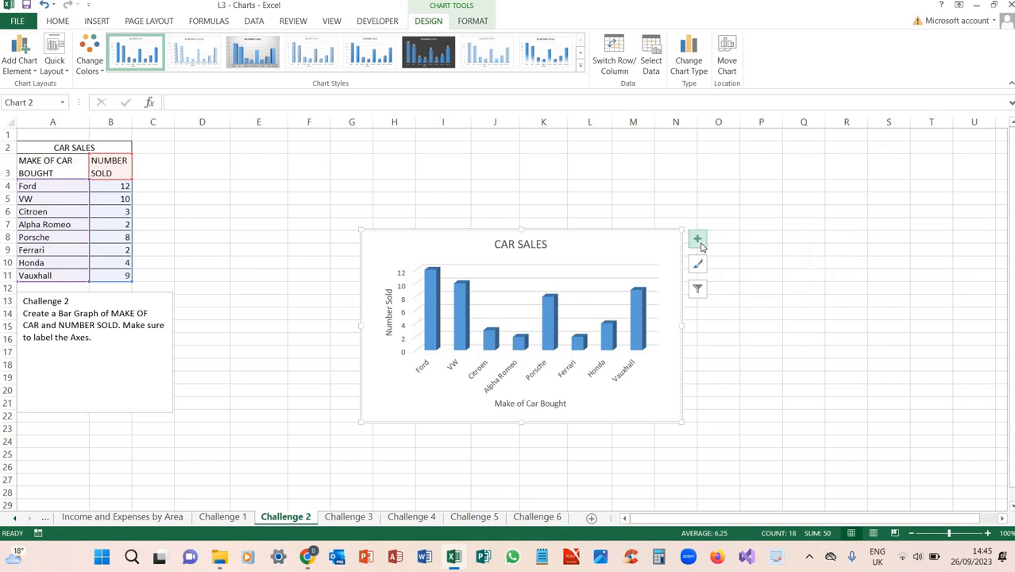
# Move the car sales chart to a new sheet named "Car Sales" and review it alongside the income and expenses chart
pyautogui.click(733, 67)
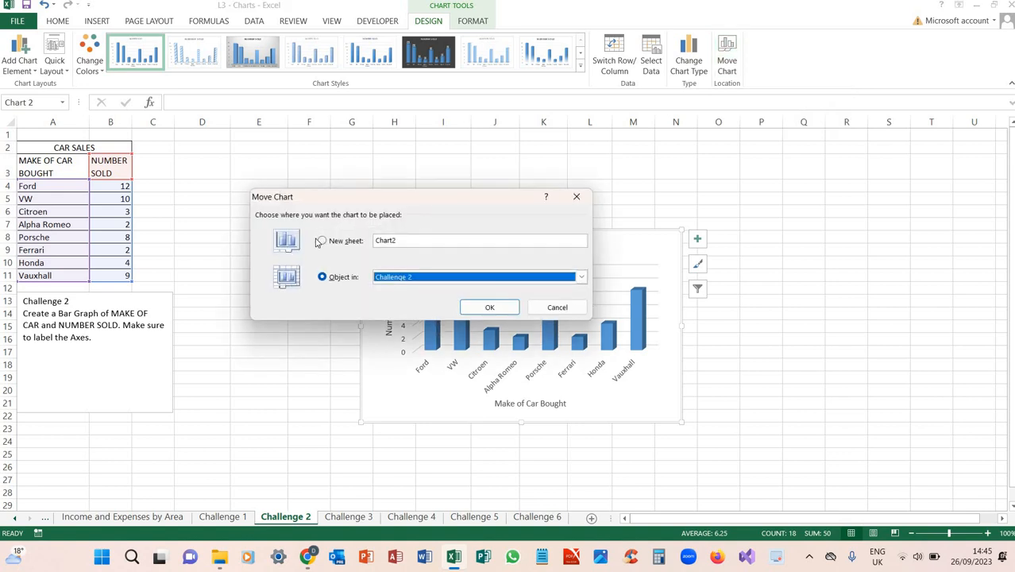
pyautogui.click(427, 240)
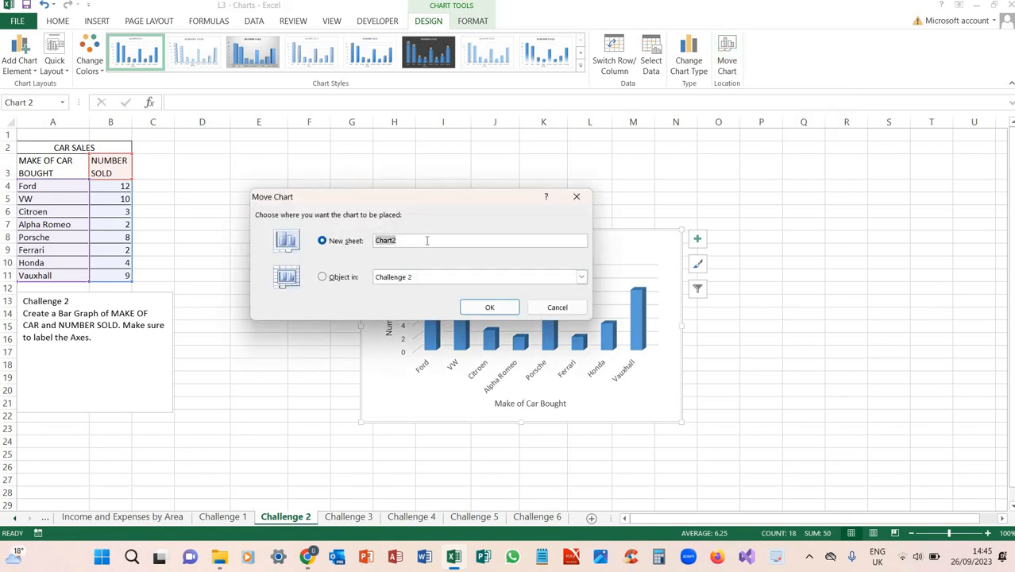
pyautogui.write('Car Sales')
pyautogui.press('Return')
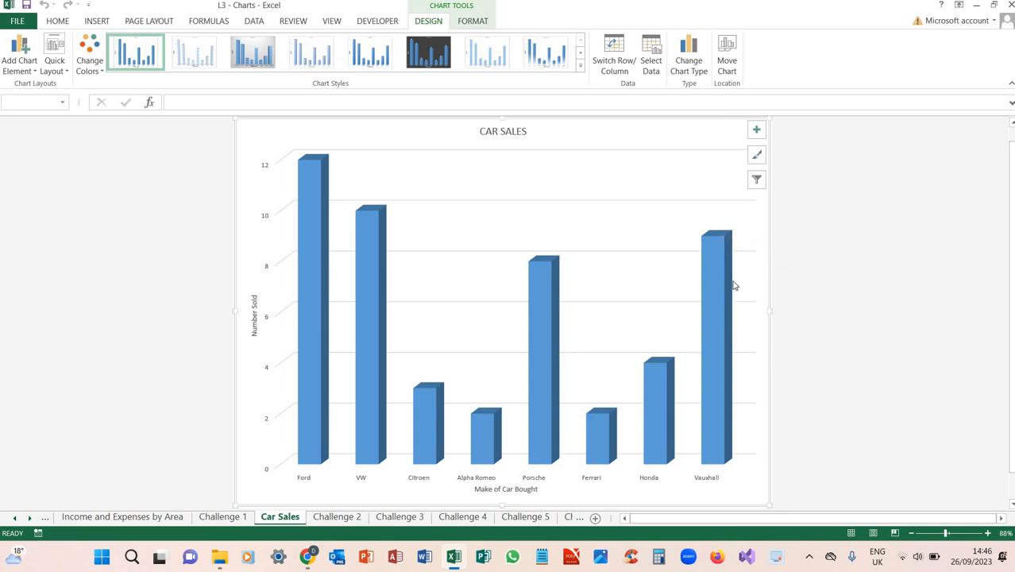
pyautogui.click(101, 517)
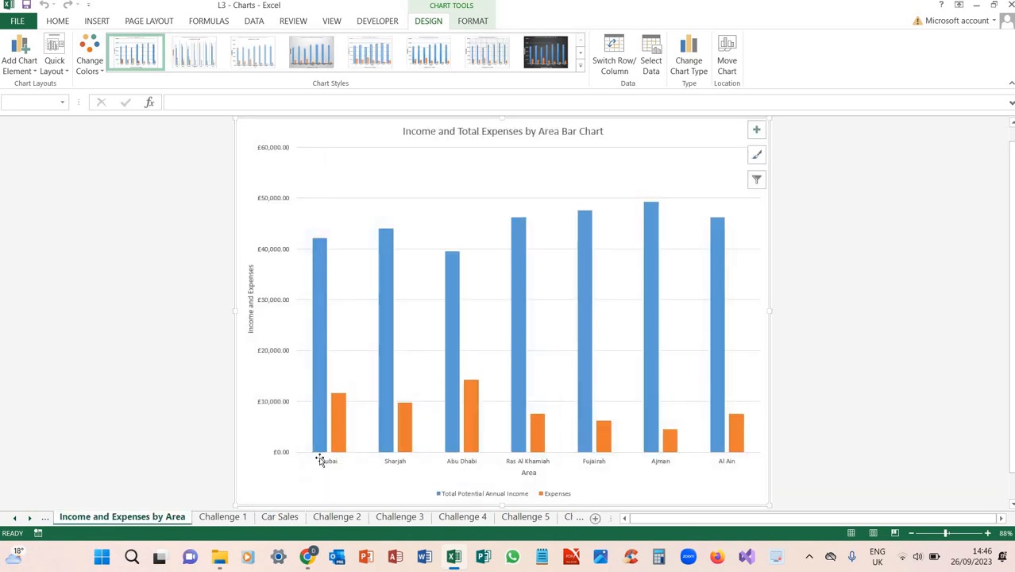
pyautogui.click(280, 522)
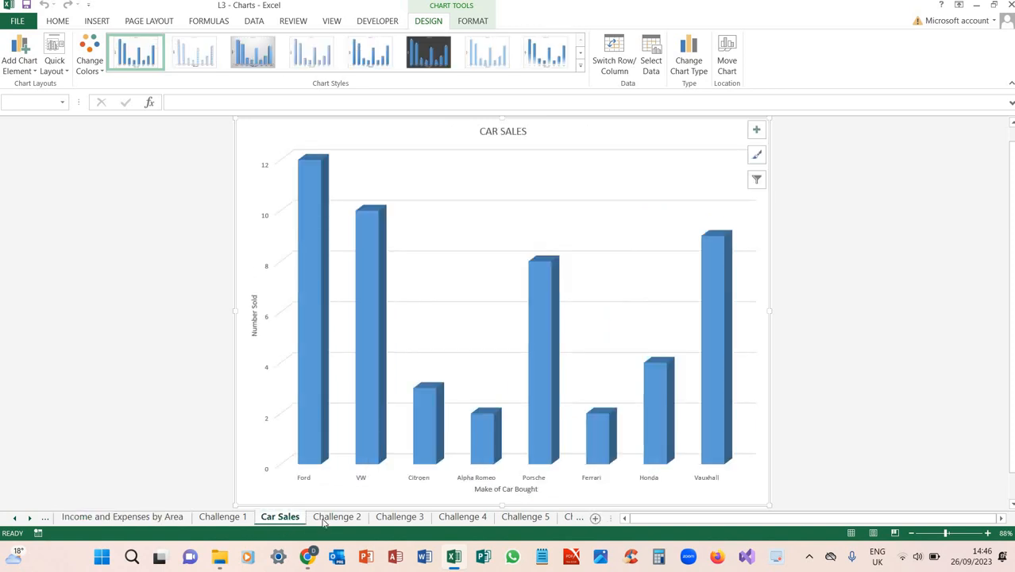
pyautogui.click(336, 517)
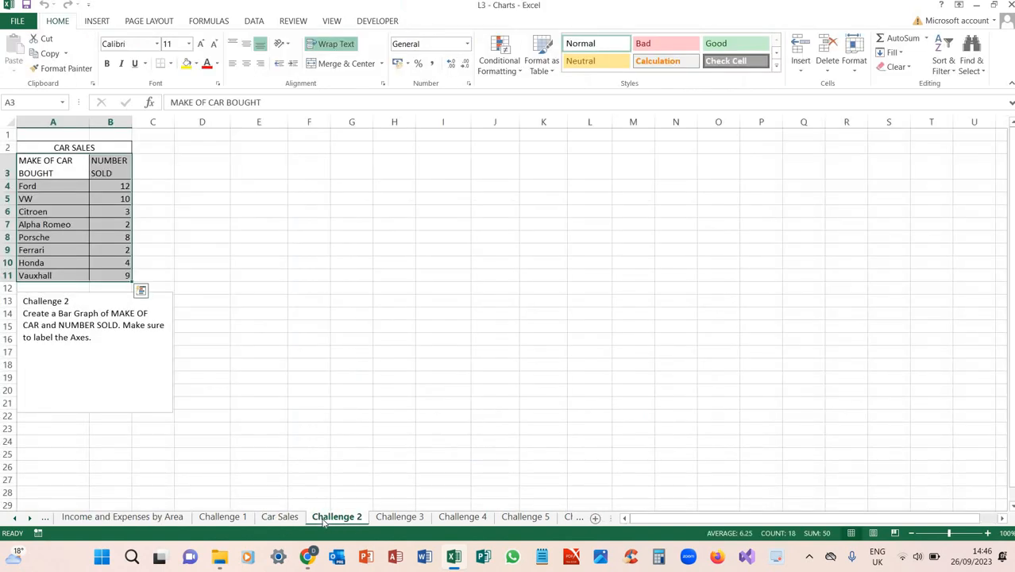
# Insert a 2-D clustered bar chart on the Challenge 3 sheet from the ITEM TYPE and SOLD columns in B2:C10
pyautogui.click(400, 517)
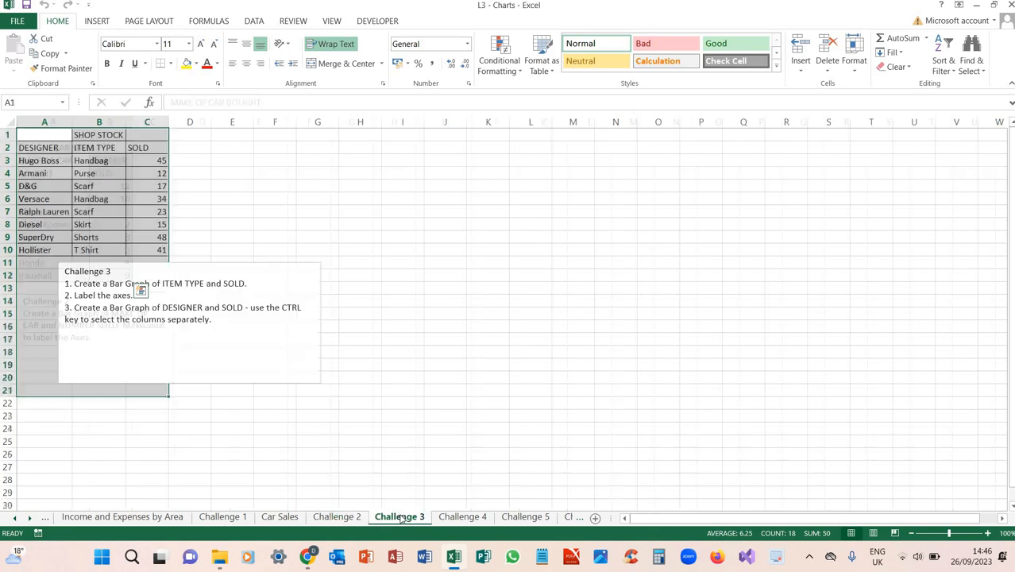
pyautogui.click(314, 197)
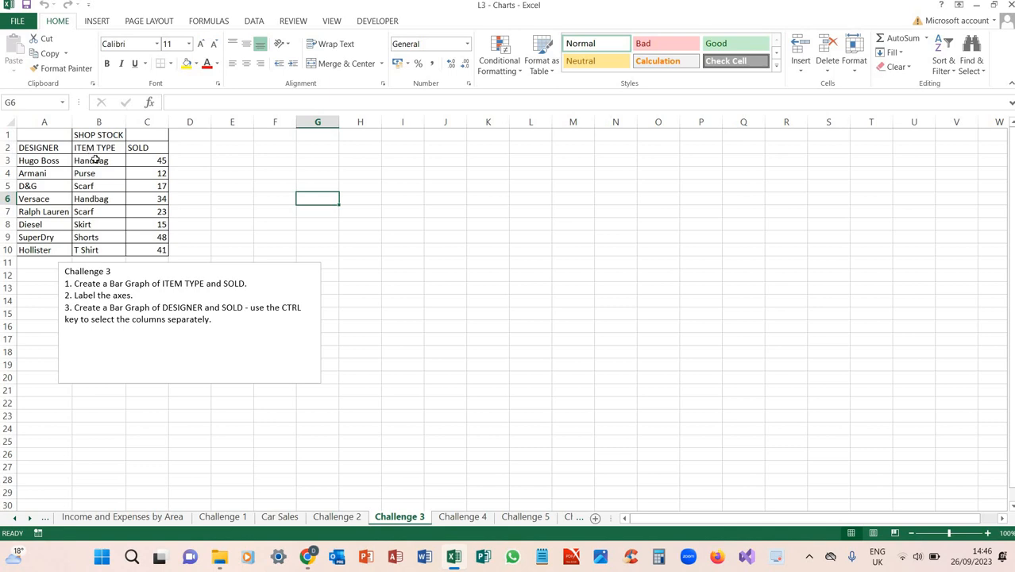
pyautogui.moveTo(94, 148)
pyautogui.mouseDown()
pyautogui.moveTo(99, 186)
pyautogui.moveTo(100, 142)
pyautogui.mouseUp()
pyautogui.keyDown('shift'); pyautogui.click(140, 243); pyautogui.keyUp('shift')
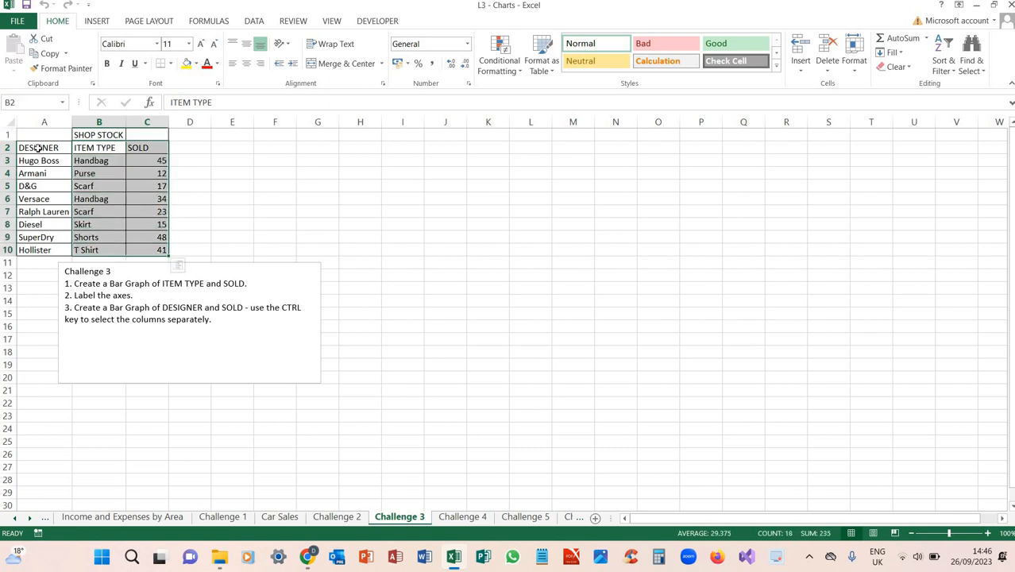
pyautogui.click(96, 23)
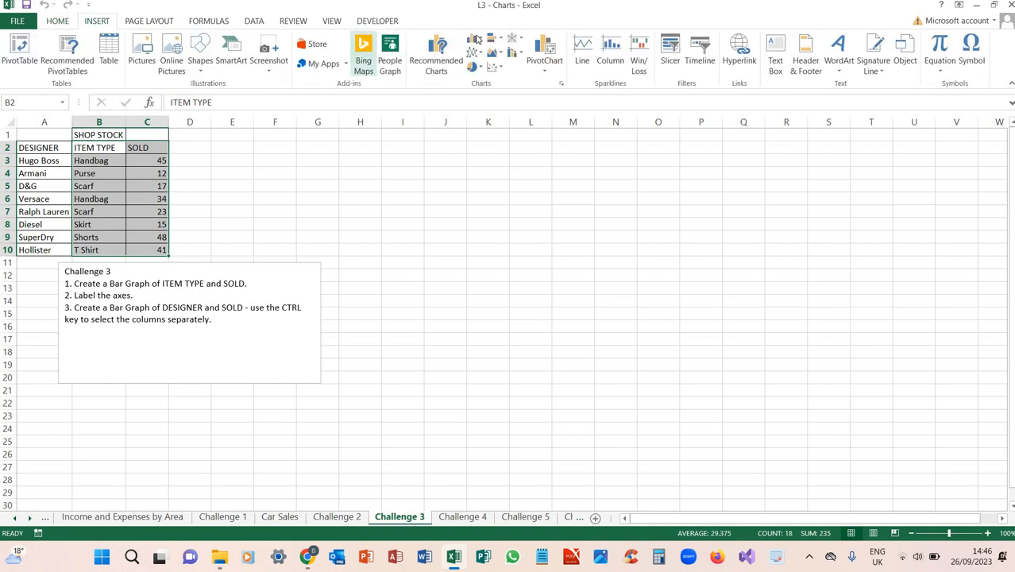
pyautogui.click(477, 39)
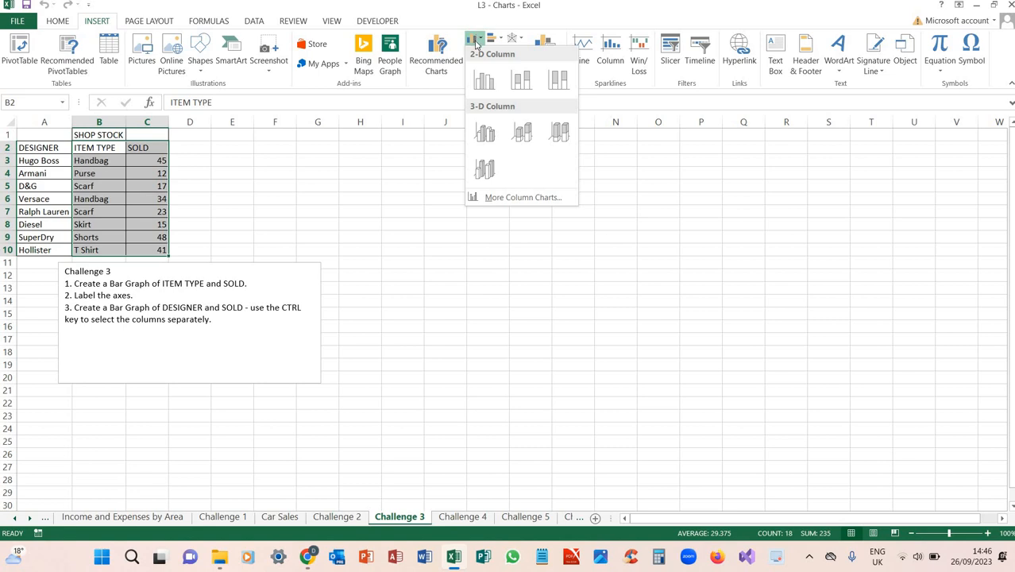
pyautogui.click(474, 41)
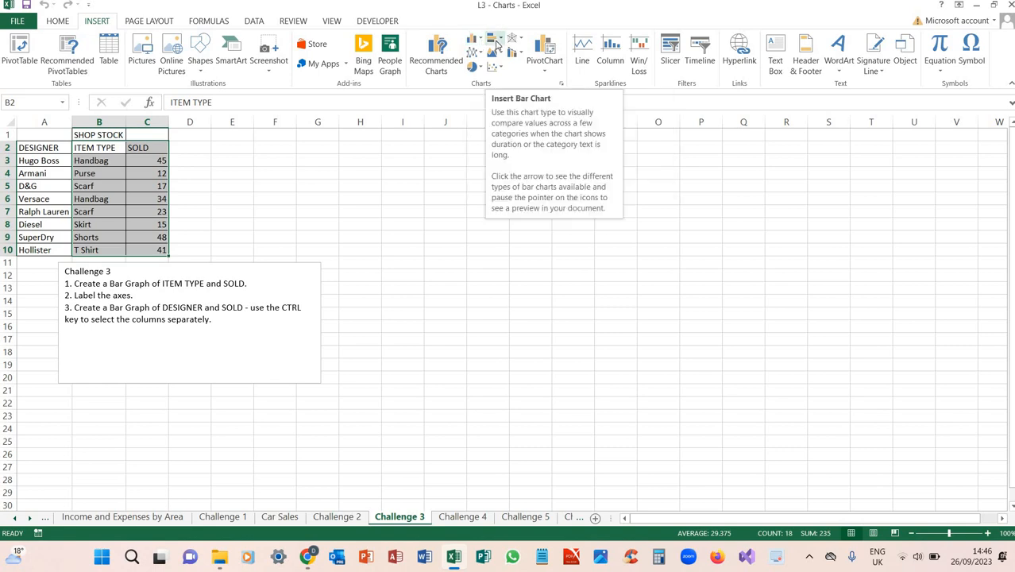
pyautogui.click(497, 41)
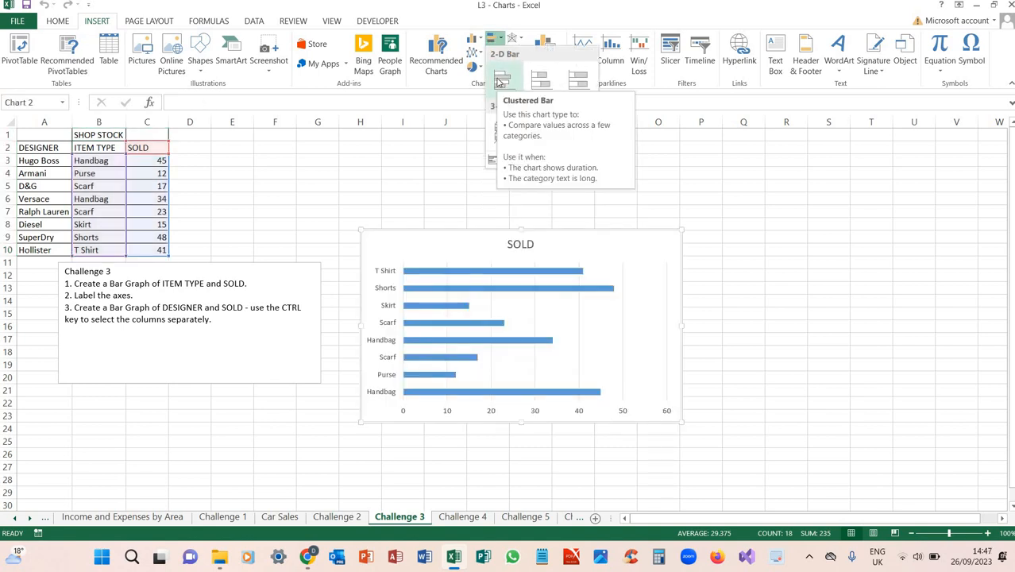
pyautogui.click(499, 82)
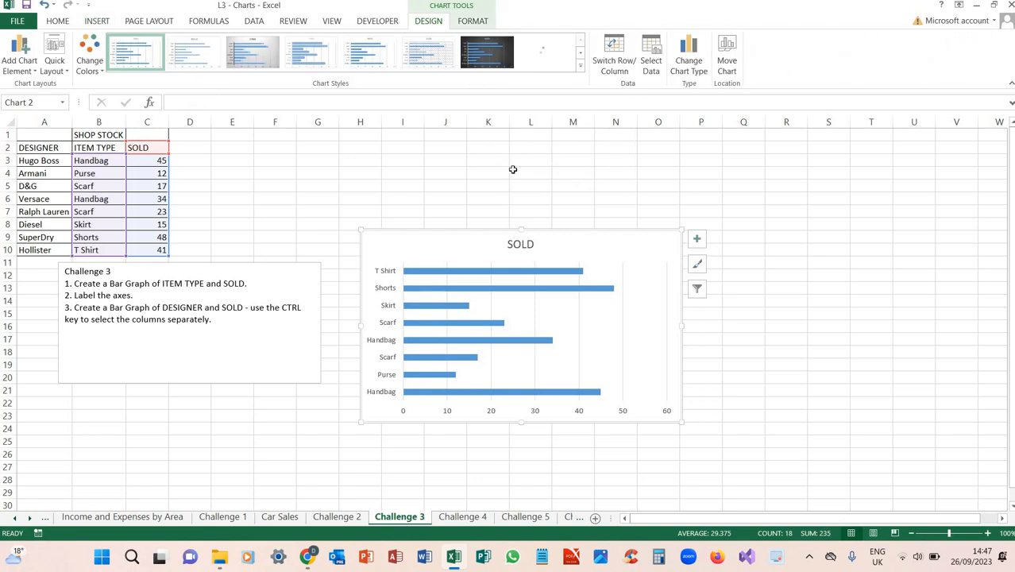
# Title the Challenge 3 bar chart "SHOP STOCK" and add axis titles to both of its axes
pyautogui.click(514, 242)
pyautogui.hotkey('ctrl', 'a')
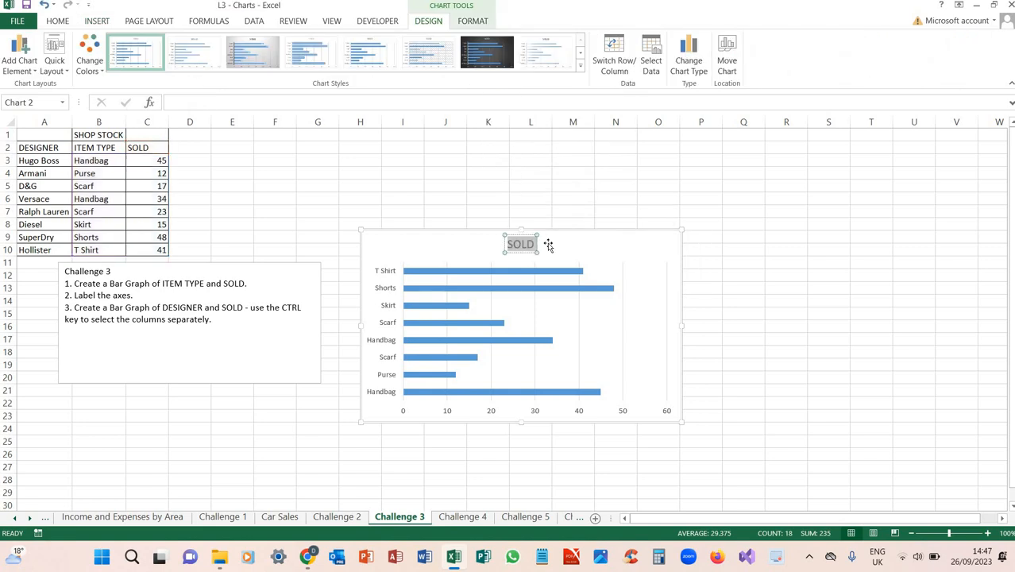
pyautogui.write('SHOP STOCK')
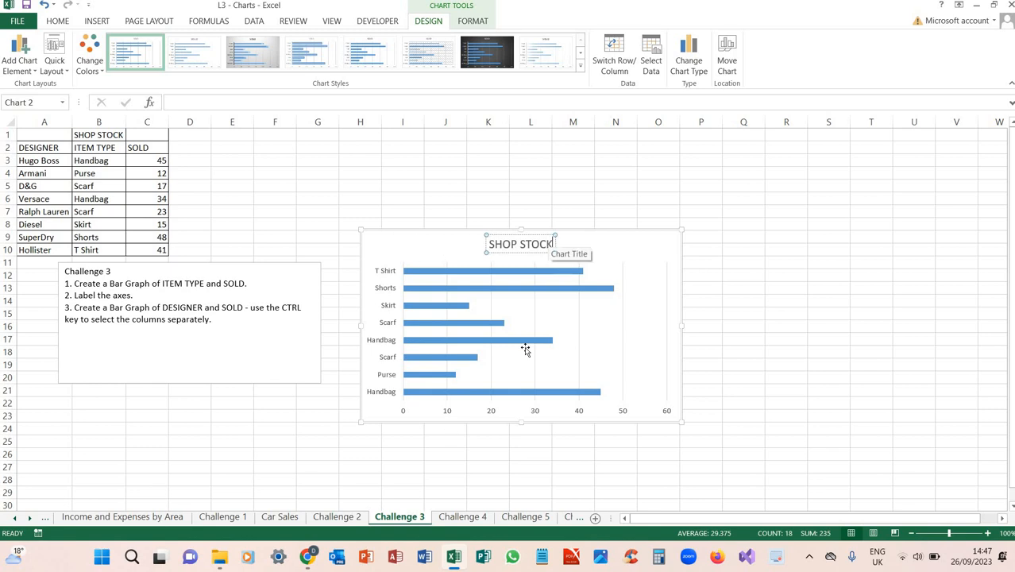
pyautogui.click(621, 249)
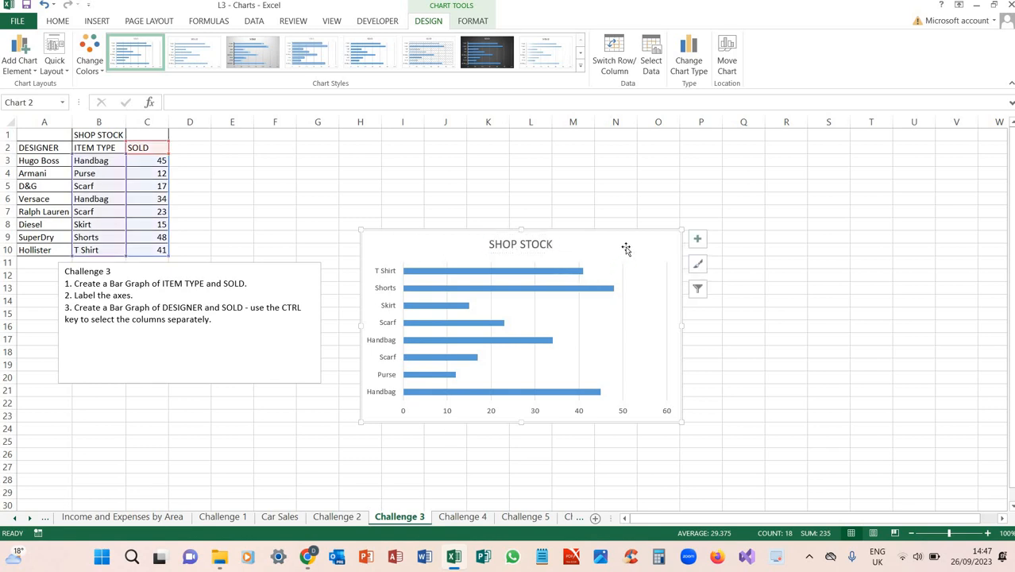
pyautogui.click(697, 240)
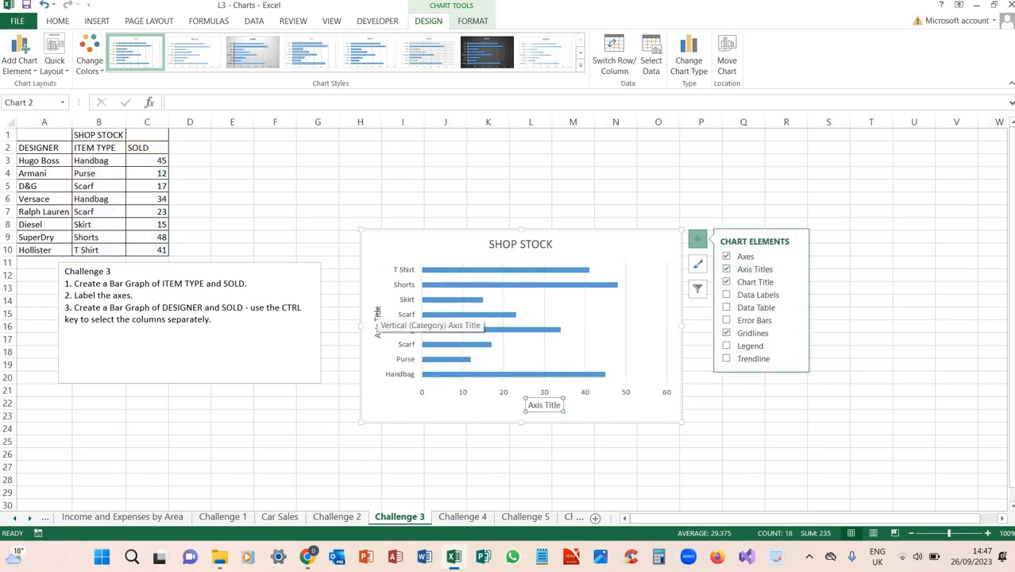
# Name the vertical axis of the SHOP STOCK bar chart "Item Type"
pyautogui.click(377, 309)
pyautogui.moveTo(377, 307); pyautogui.dragTo(387, 405)
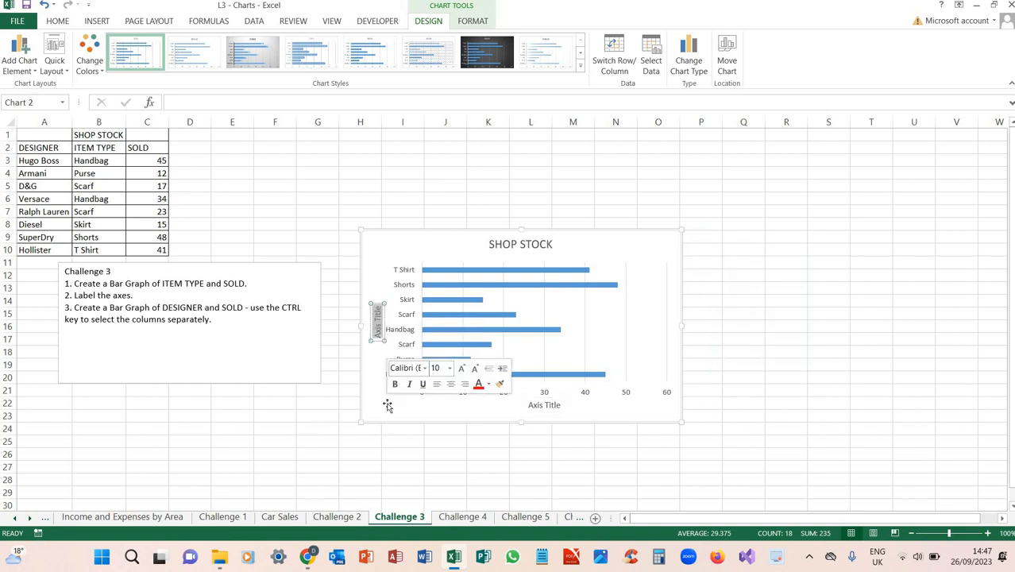
pyautogui.press('BackSpace')
pyautogui.write('Item Type')
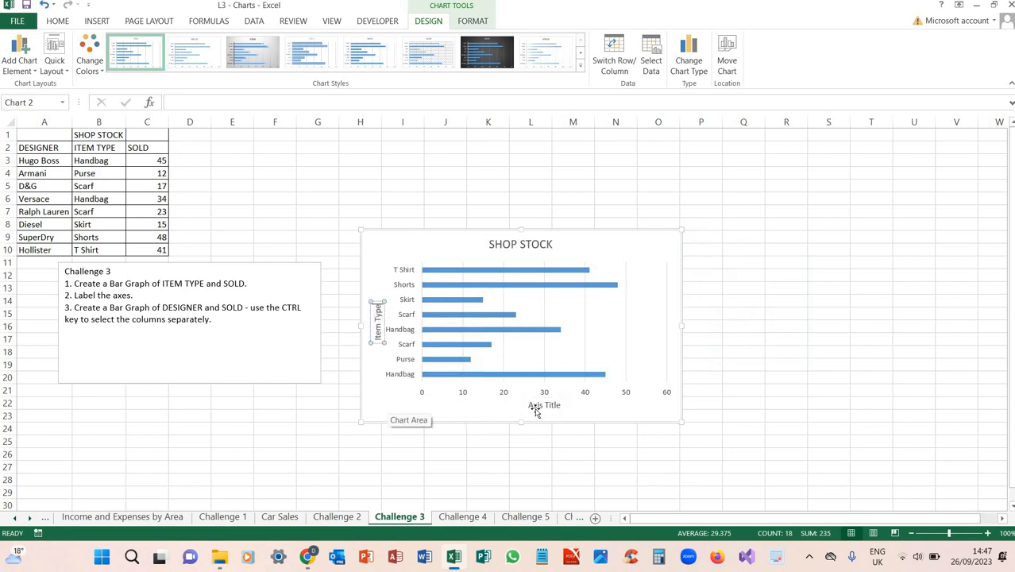
# Name the horizontal axis of the SHOP STOCK bar chart "Number of Items Sold"
pyautogui.moveTo(529, 406); pyautogui.dragTo(584, 411)
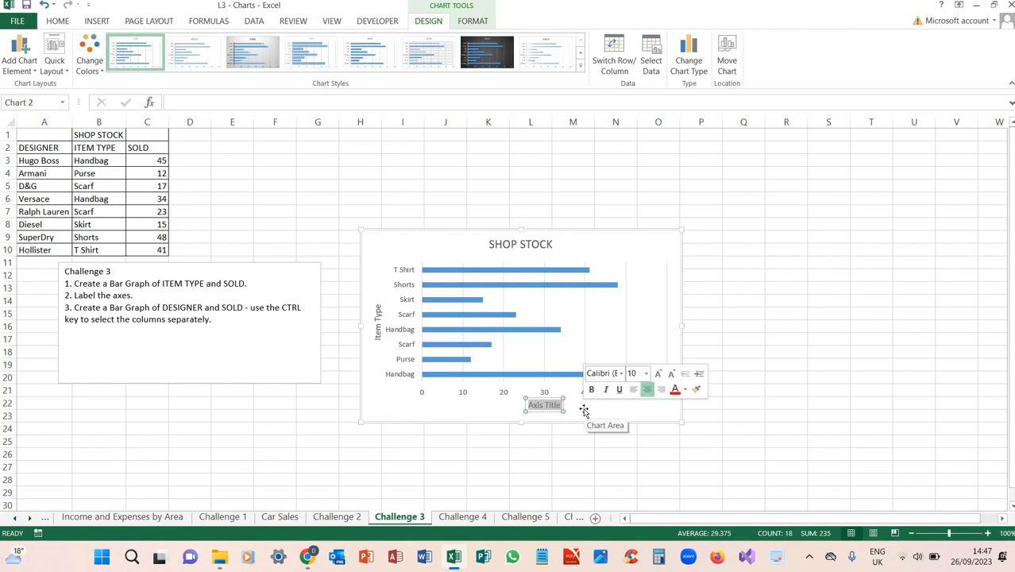
pyautogui.write('Sold')
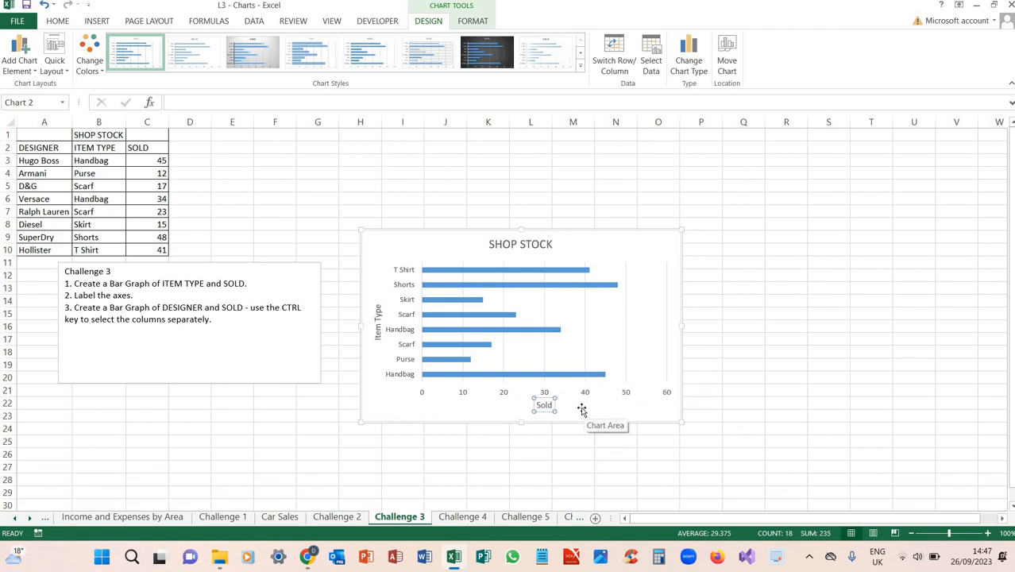
pyautogui.press('BackSpace')
pyautogui.press('BackSpace')
pyautogui.press('BackSpace')
pyautogui.press('BackSpace')
pyautogui.write('Number of')
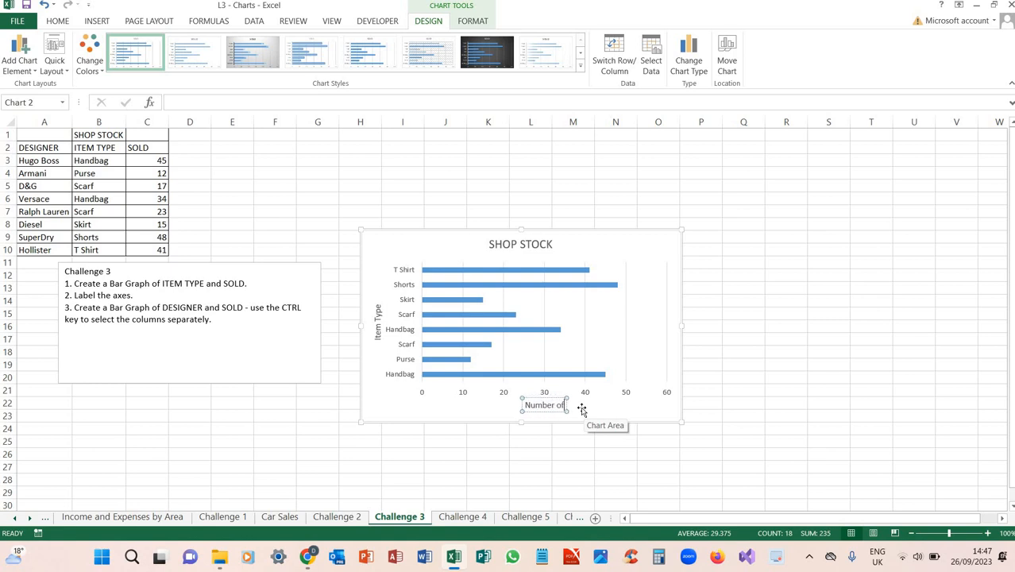
pyautogui.write(' Items Sold')
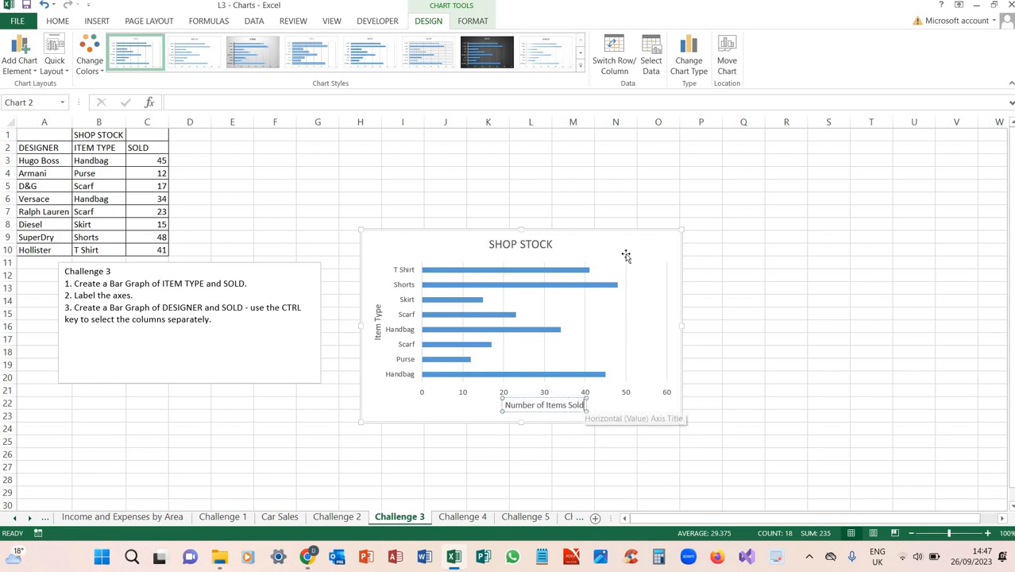
pyautogui.click(626, 255)
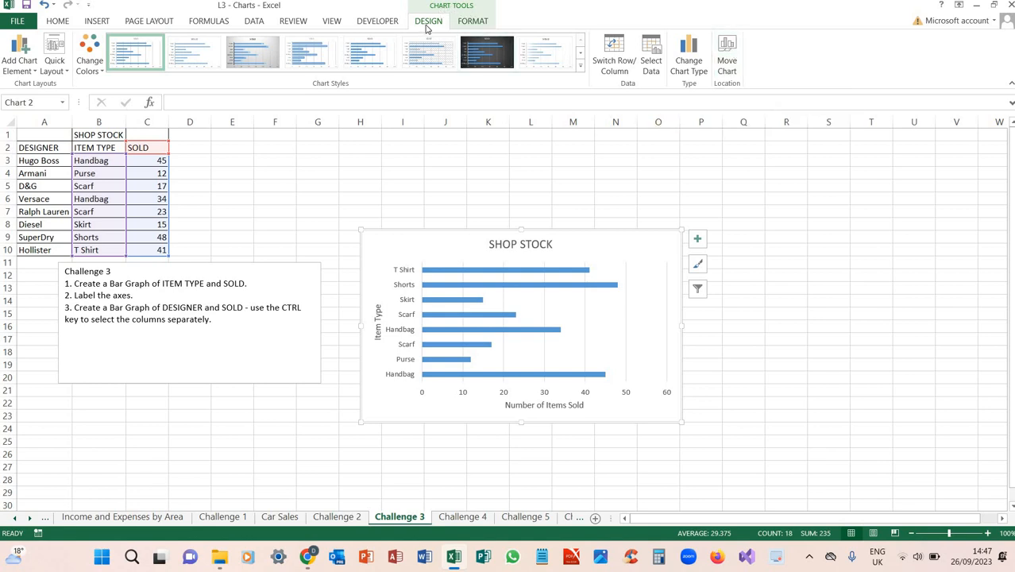
# Move the SHOP STOCK bar chart to a new sheet named "Shop Stock"
pyautogui.click(727, 55)
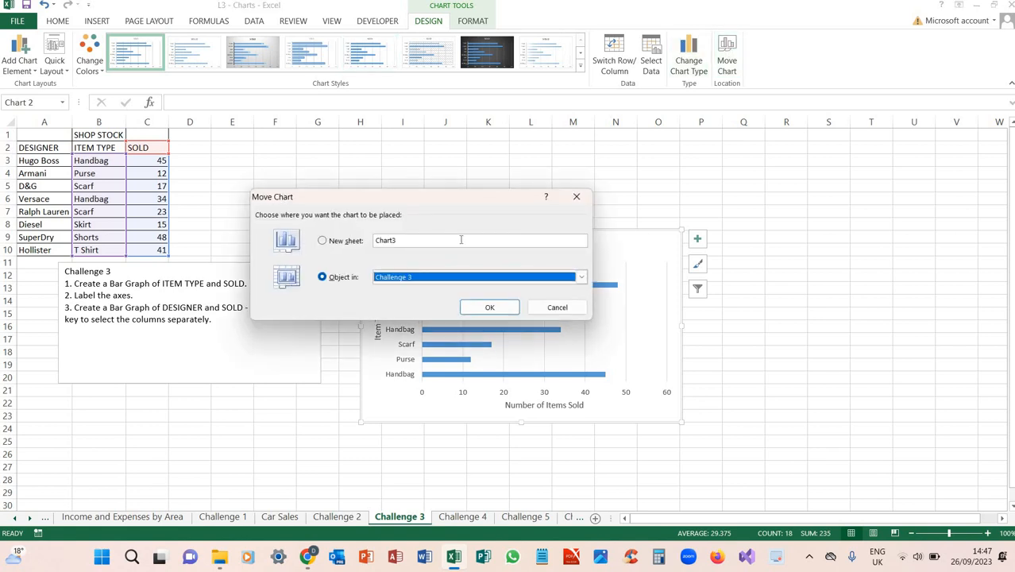
pyautogui.click(460, 239)
pyautogui.write('S')
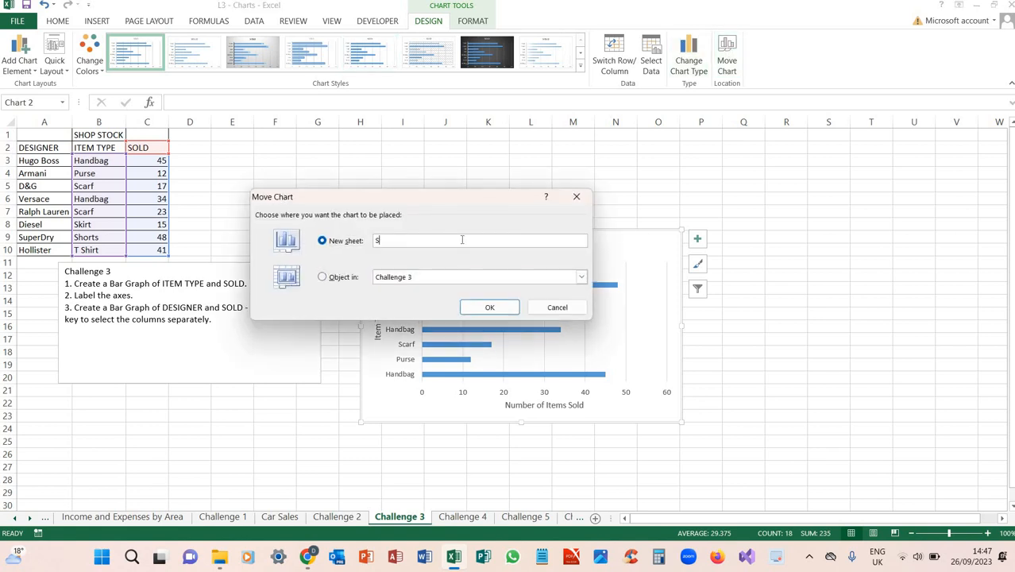
pyautogui.write('hop Stock')
pyautogui.press('Return')
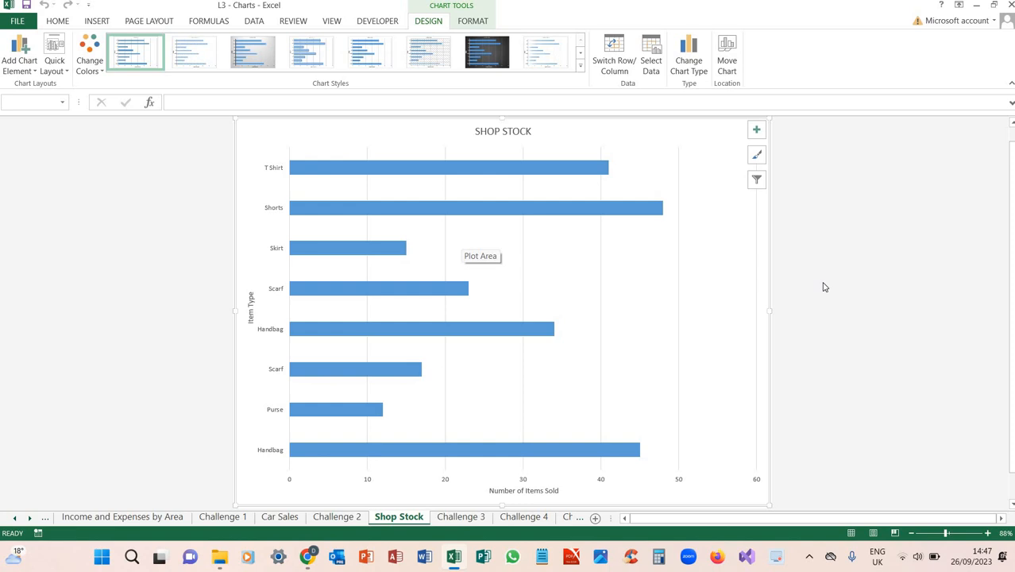
# Insert a 3-D clustered bar chart on the Challenge 4 sheet from the quarterly figures in A2:E7
pyautogui.click(460, 517)
pyautogui.click(522, 517)
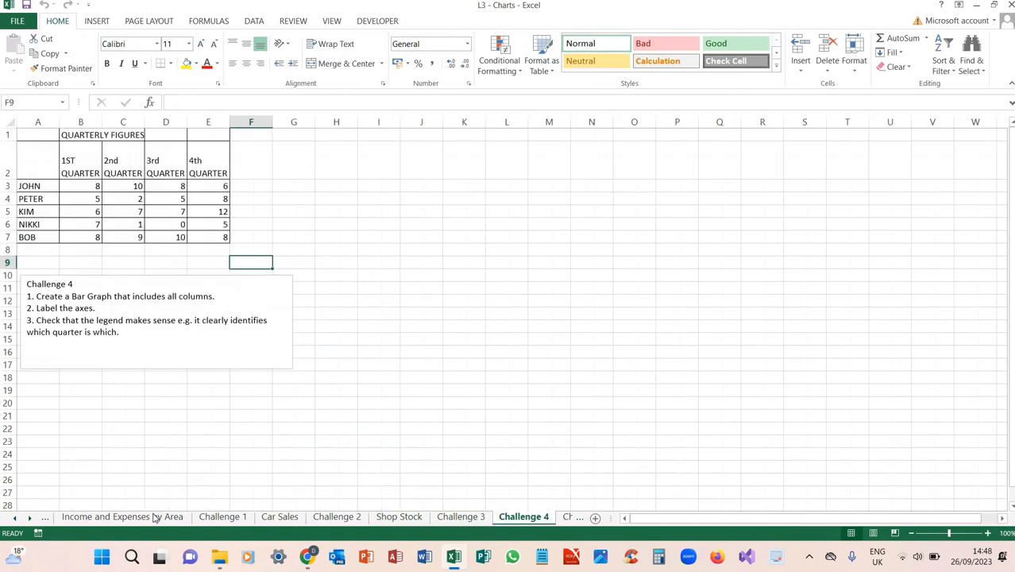
pyautogui.click(30, 518)
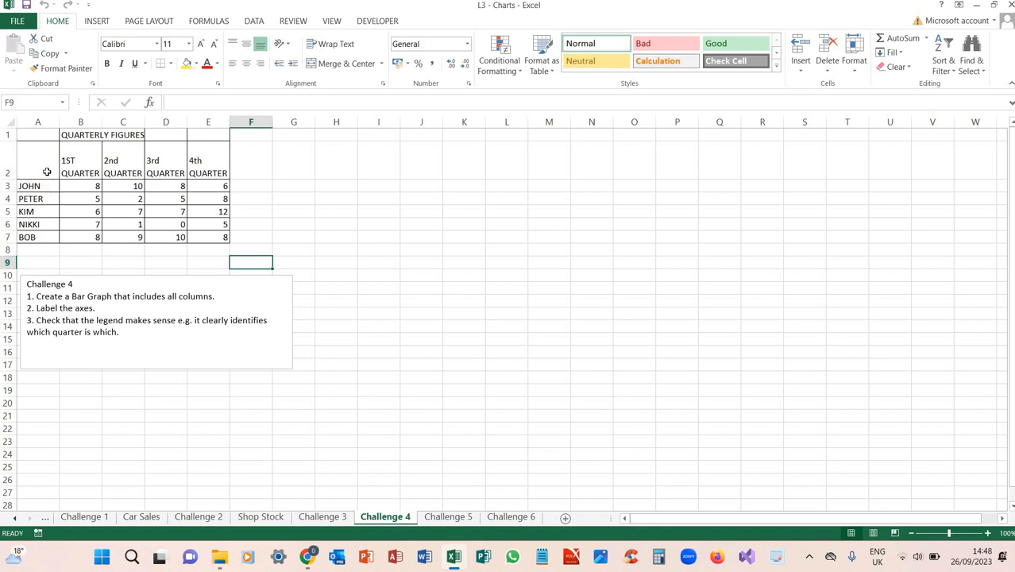
pyautogui.moveTo(43, 168); pyautogui.dragTo(219, 239)
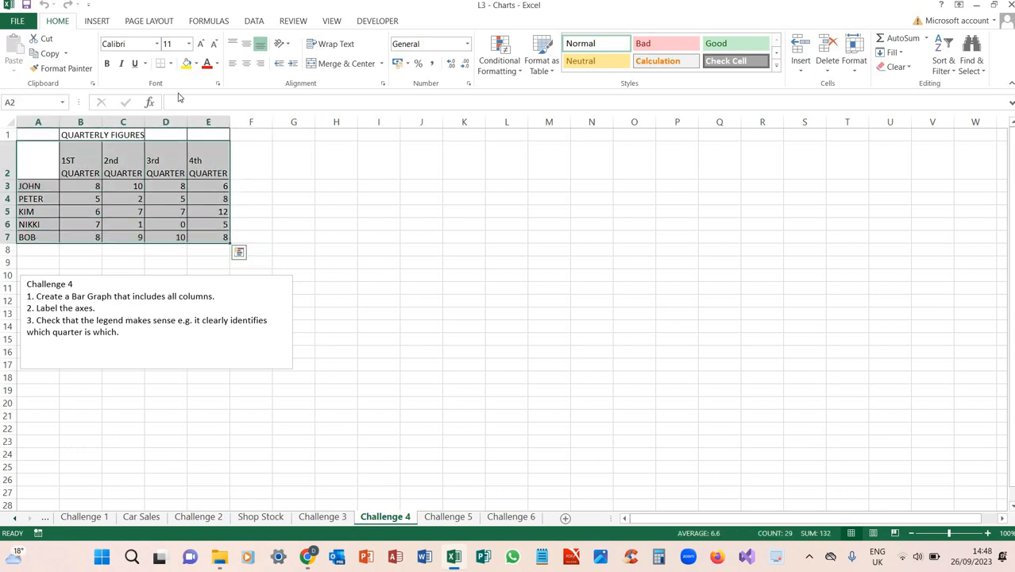
pyautogui.click(96, 22)
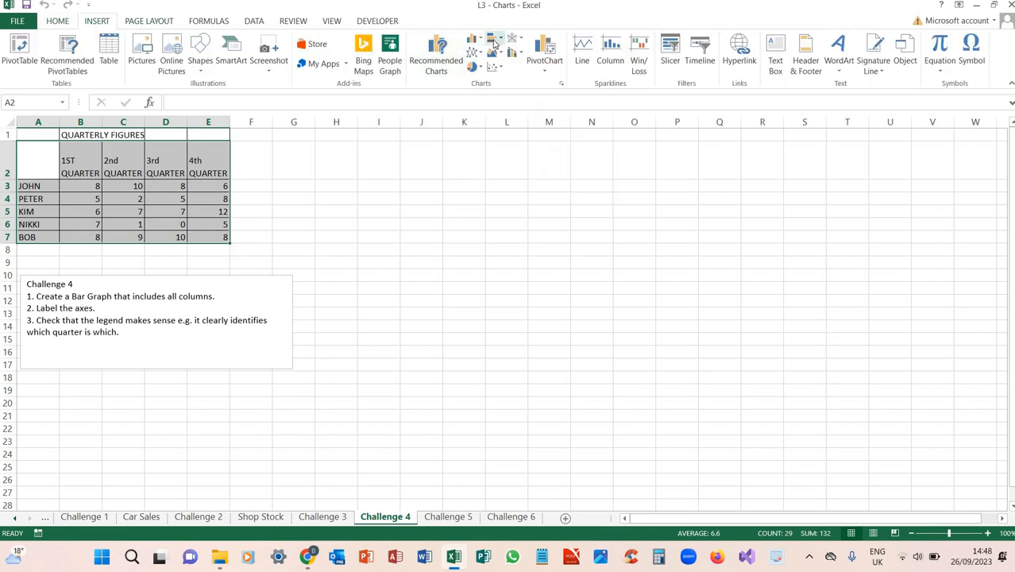
pyautogui.click(494, 40)
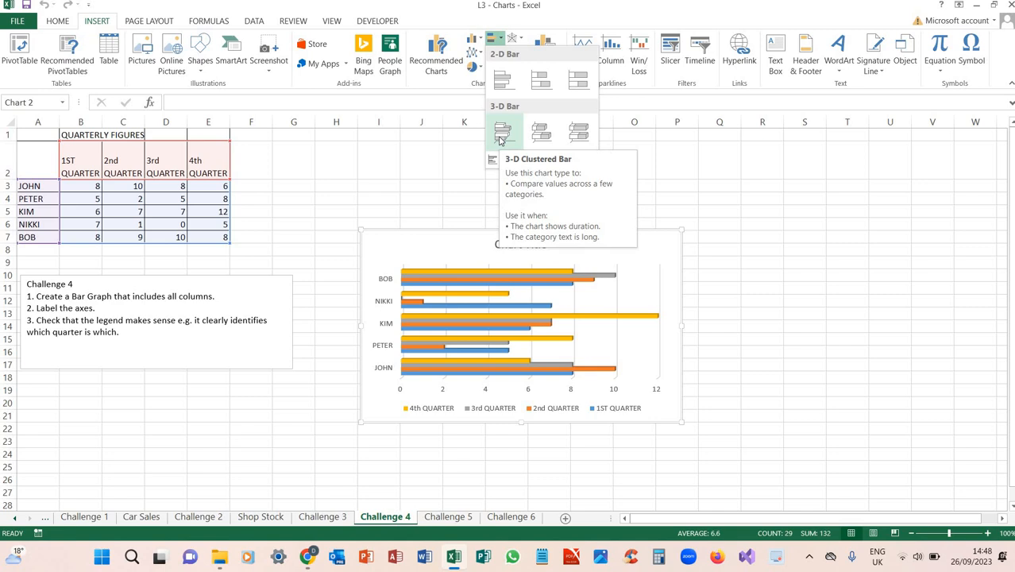
pyautogui.click(500, 135)
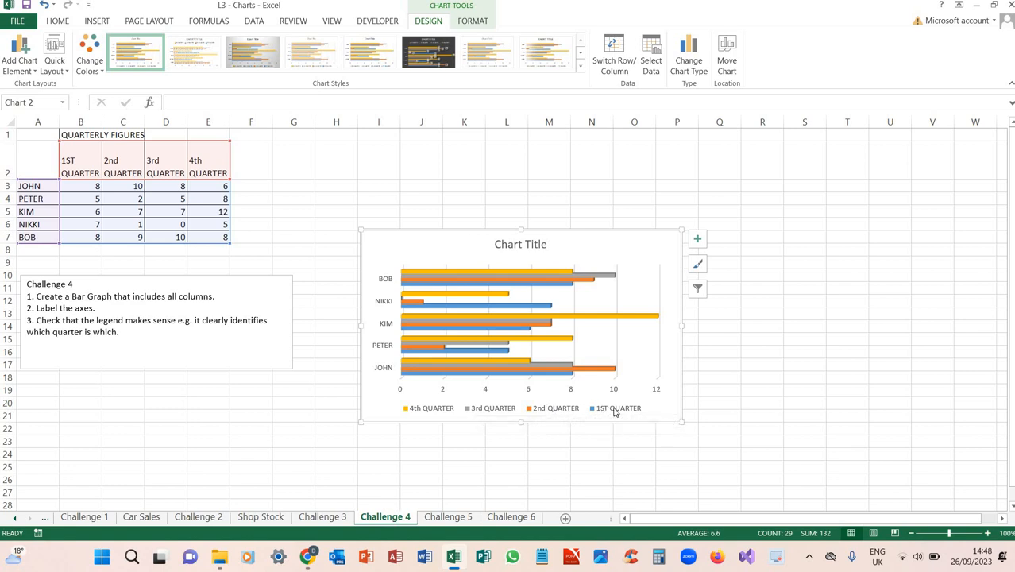
# Add axis titles to the Challenge 4 bar chart, naming the vertical axis "Names" and the horizontal axis "Goals"
pyautogui.click(699, 240)
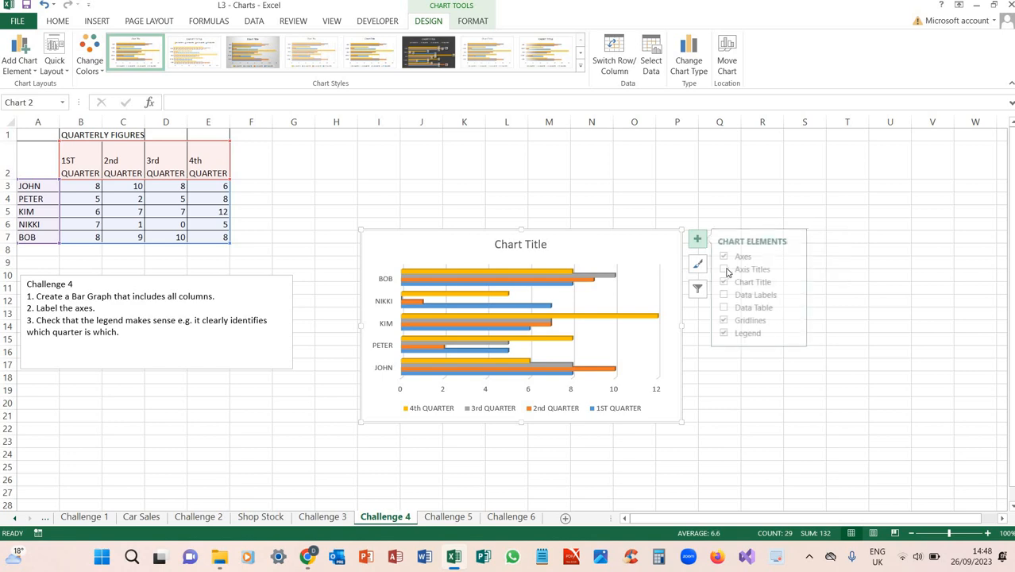
pyautogui.click(727, 270)
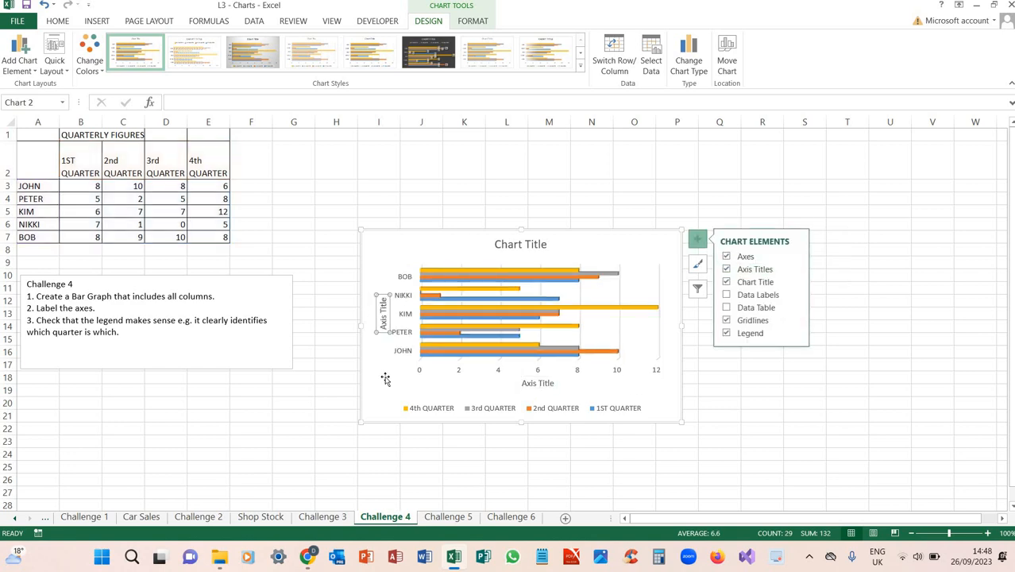
pyautogui.click(383, 314)
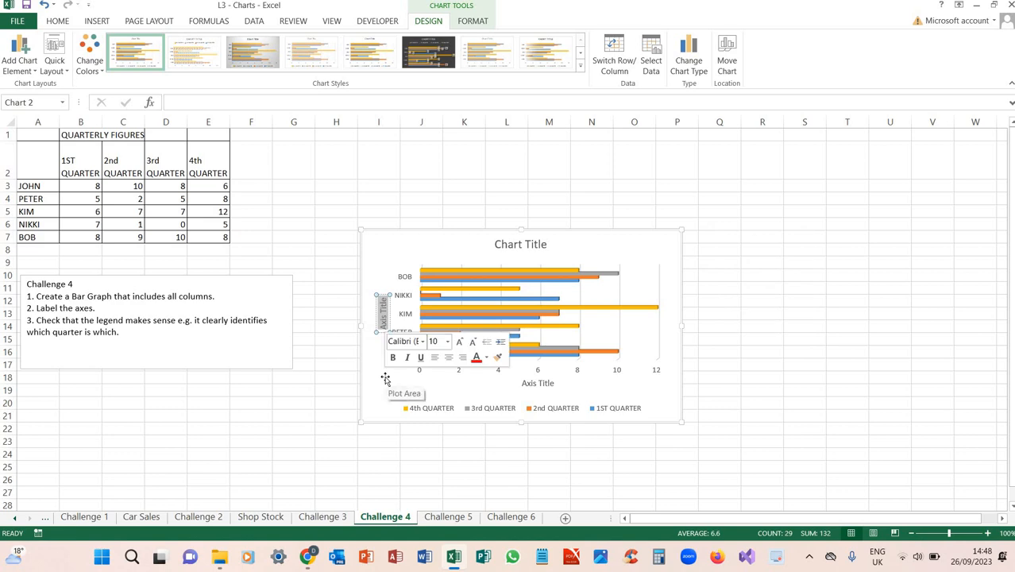
pyautogui.write('Names')
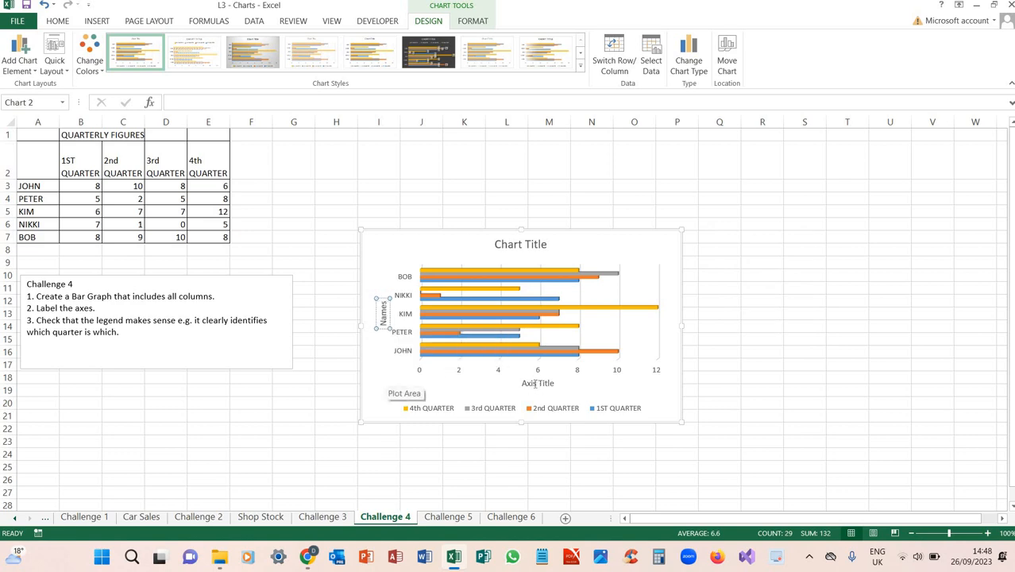
pyautogui.click(558, 383)
pyautogui.moveTo(521, 383); pyautogui.dragTo(604, 383)
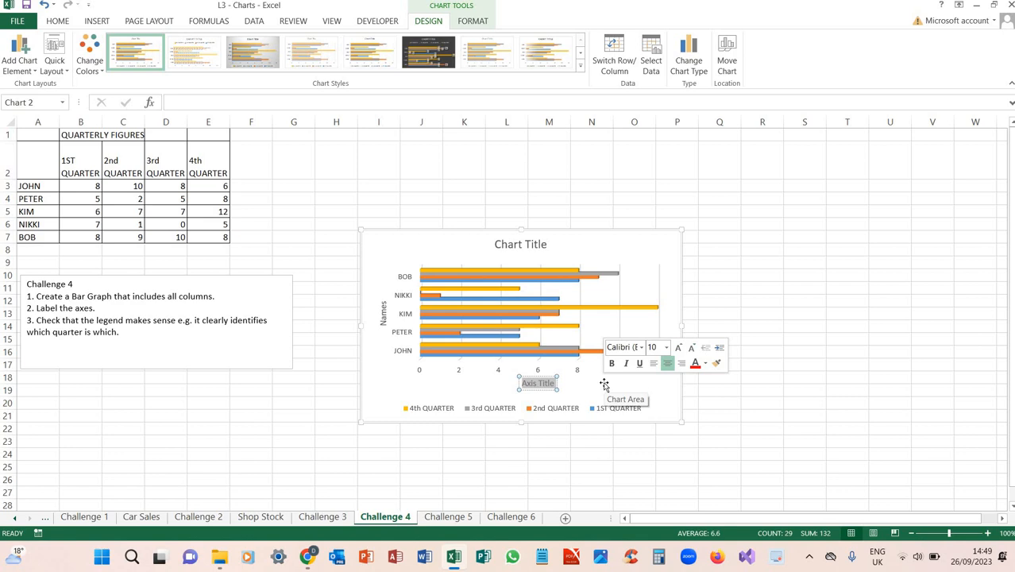
pyautogui.write('Goals')
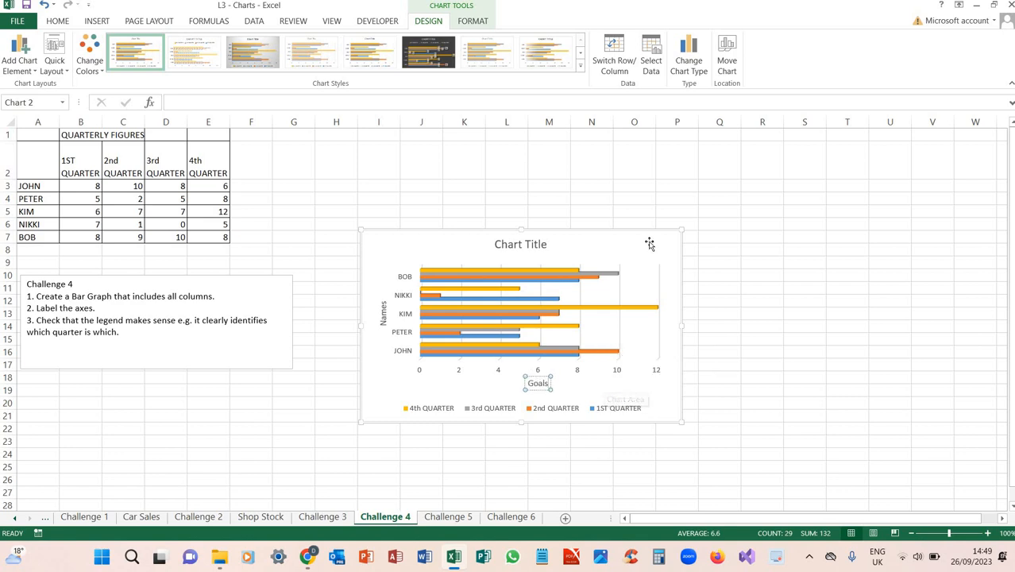
pyautogui.click(649, 242)
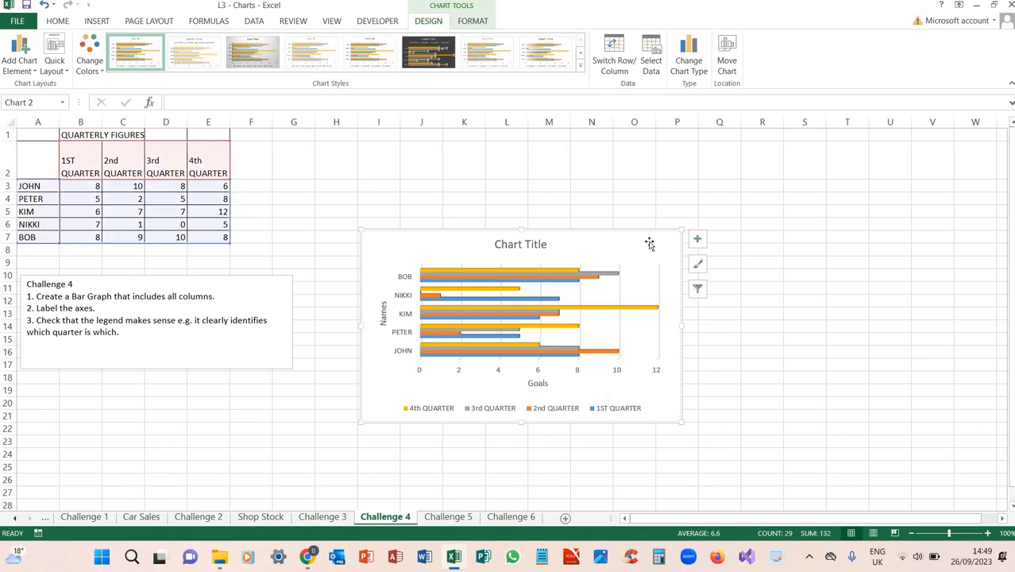
# Move the Challenge 4 bar chart to a new sheet named "Quarterly Figures"
pyautogui.click(725, 63)
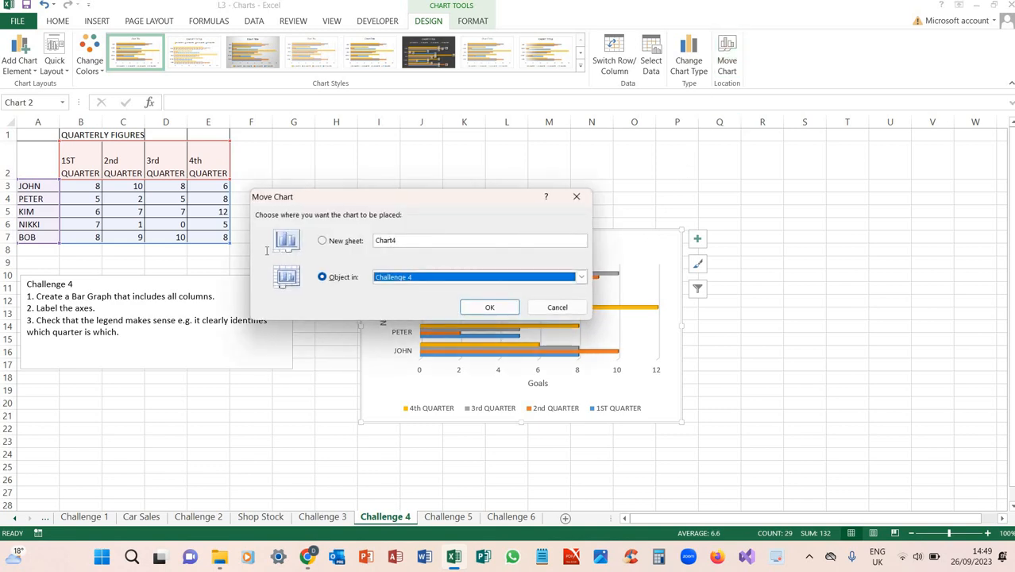
pyautogui.click(405, 245)
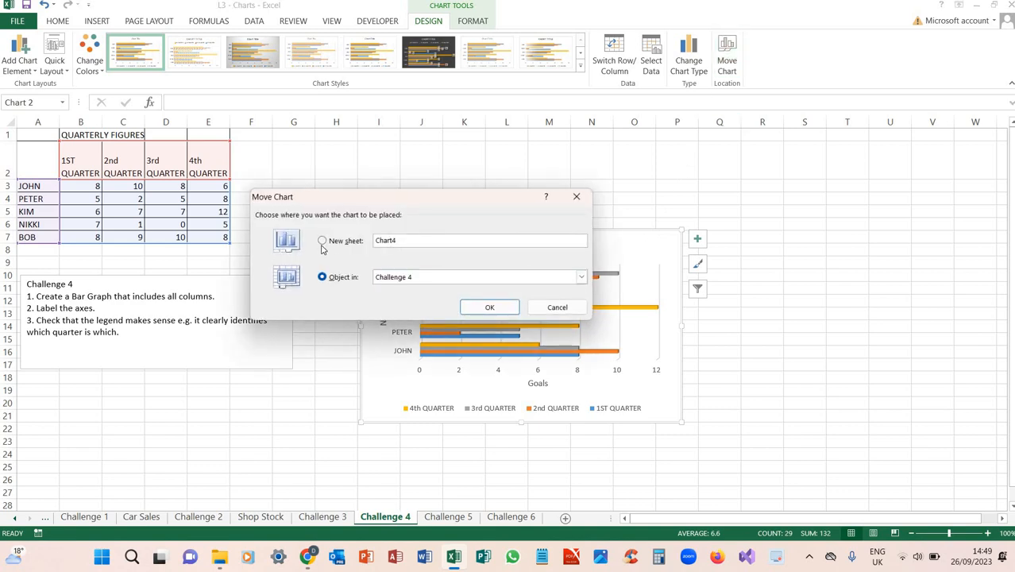
pyautogui.click(402, 251)
pyautogui.write('Quarterly Figures')
pyautogui.press('Return')
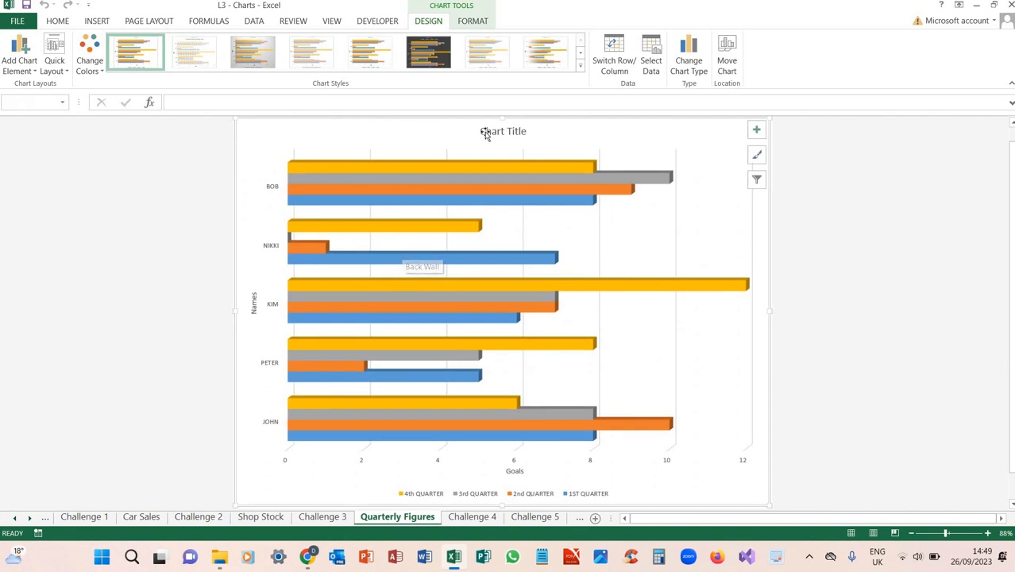
# Change the title of the chart on the new sheet to "Quarterly Figures"
pyautogui.moveTo(488, 132); pyautogui.dragTo(559, 131)
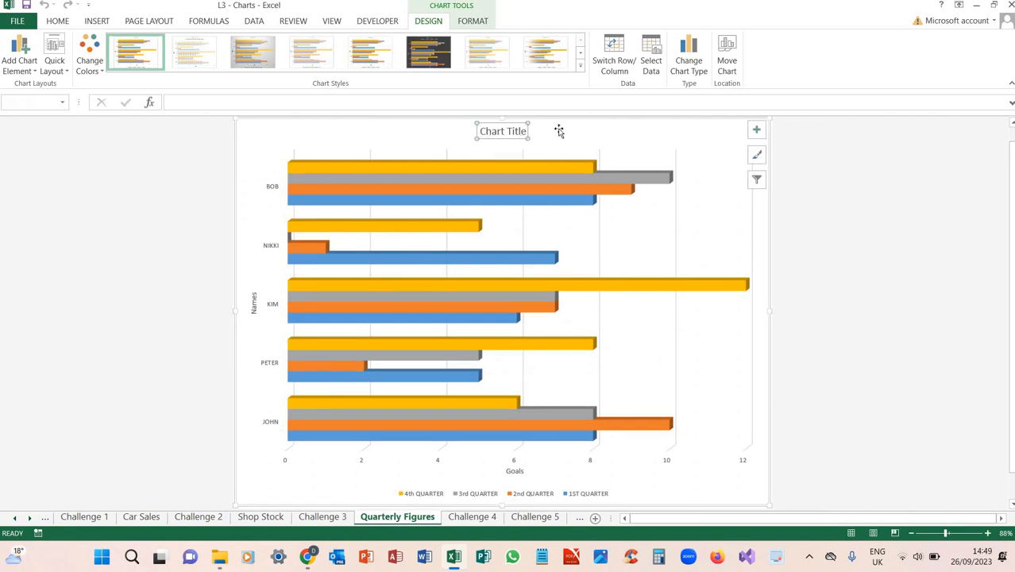
pyautogui.write('Quarte')
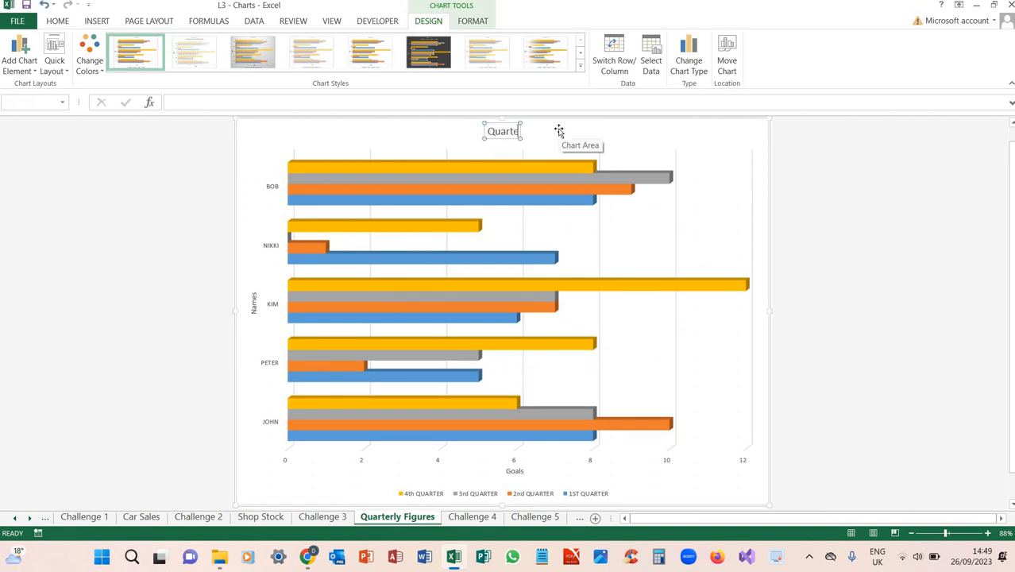
pyautogui.write('rly Figures')
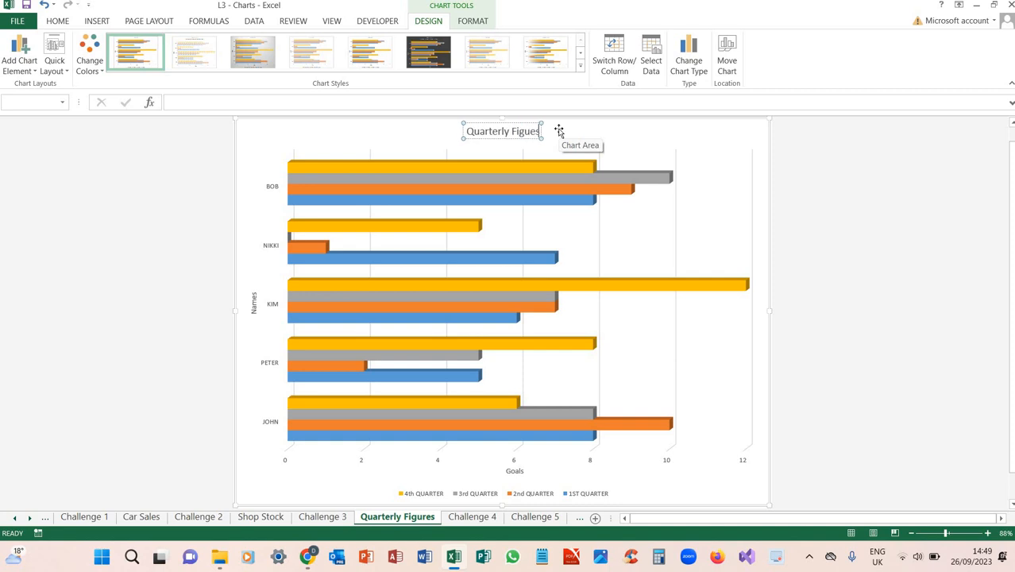
pyautogui.click(811, 207)
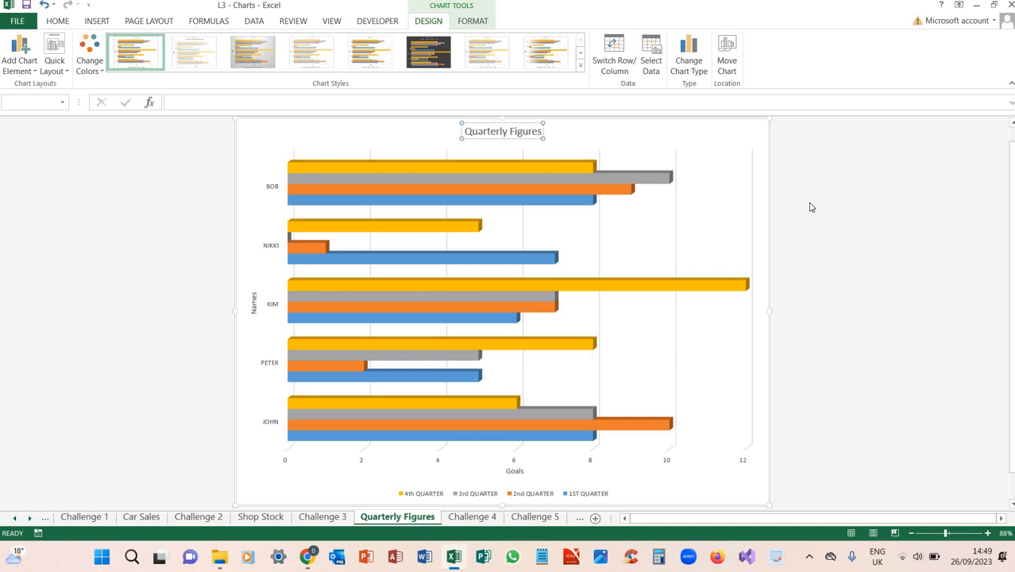
# Insert a 3-D pie chart on the Challenge 5 sheet from the daily TV hours data in A2:B5
pyautogui.click(530, 517)
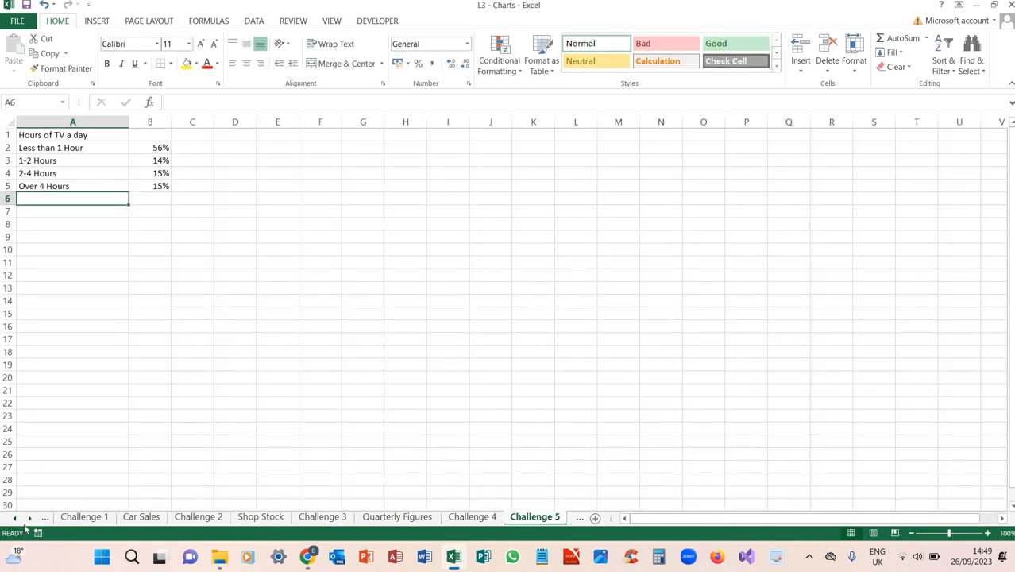
pyautogui.click(30, 518)
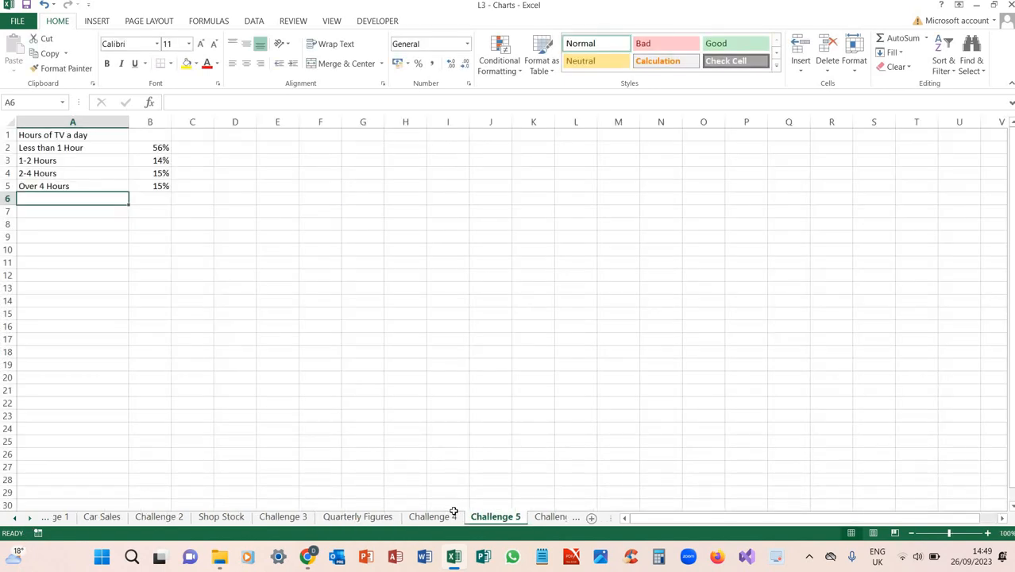
pyautogui.click(530, 518)
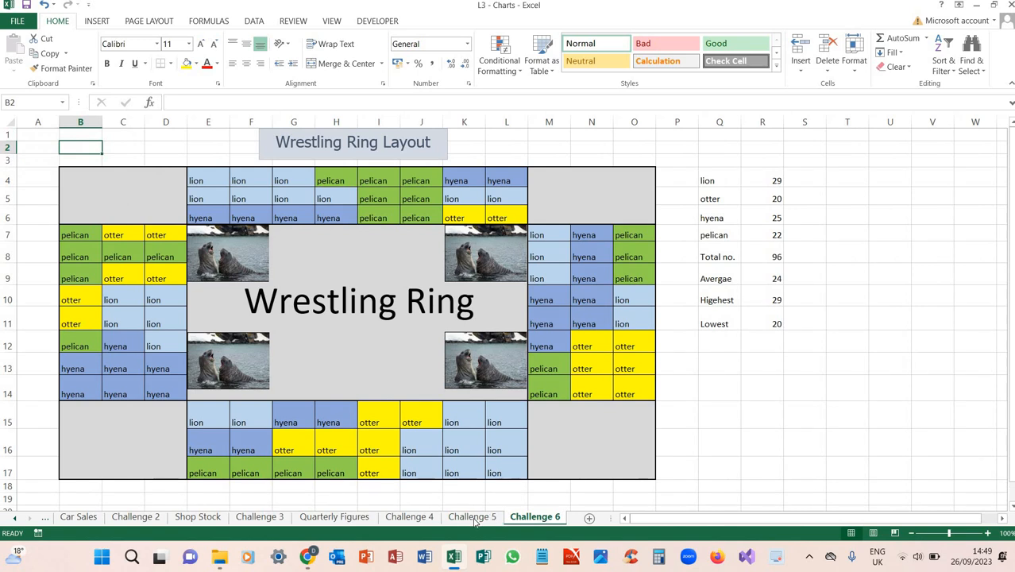
pyautogui.click(475, 518)
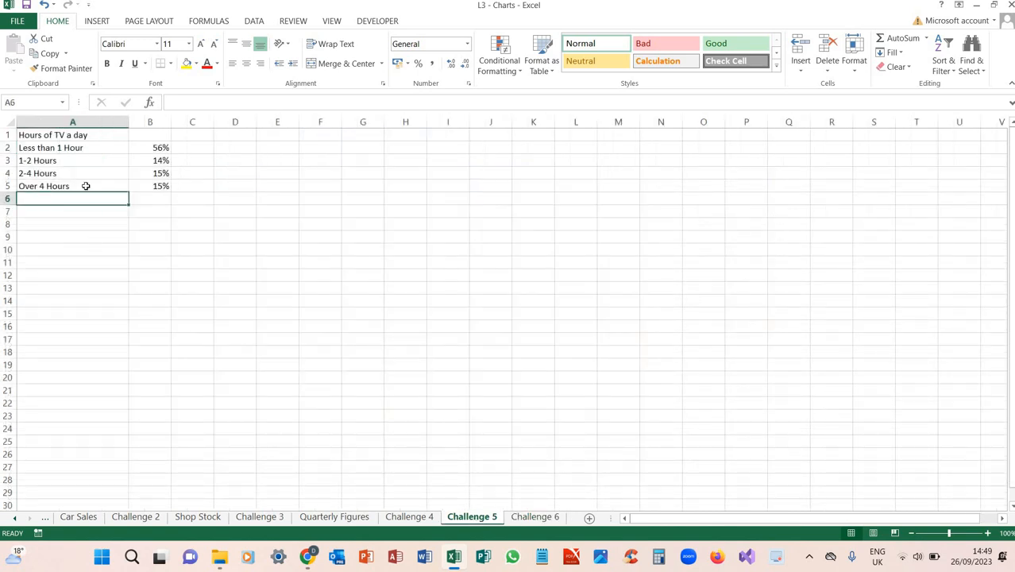
pyautogui.click(57, 148)
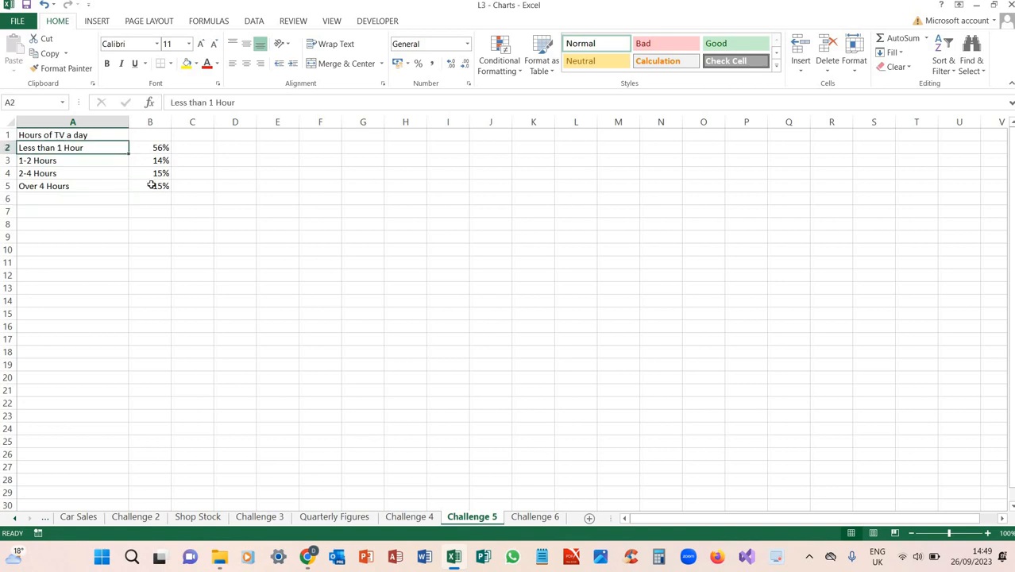
pyautogui.hotkey('shift', 'Down')
pyautogui.moveTo(151, 185); pyautogui.dragTo(152, 187)
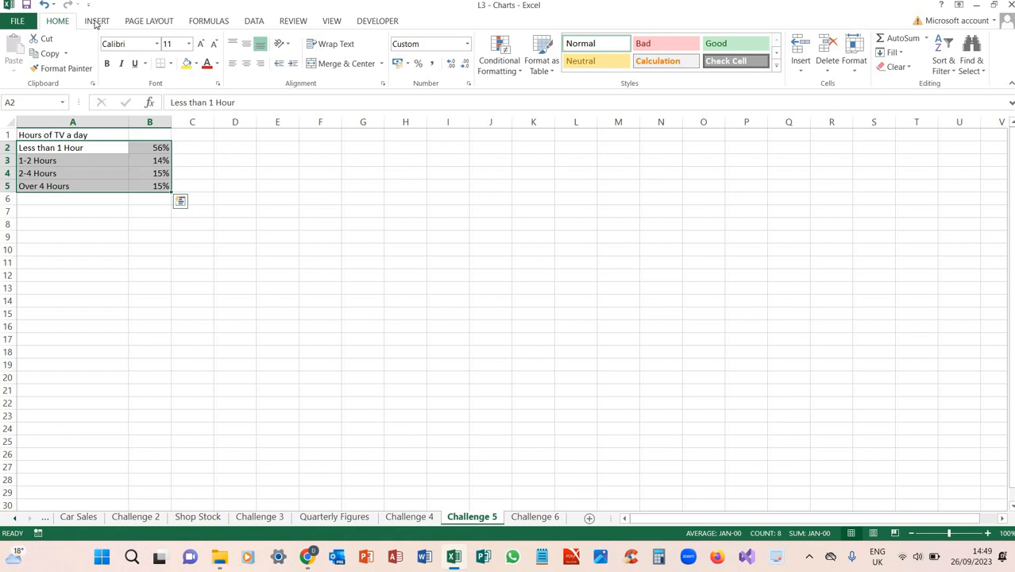
pyautogui.click(96, 21)
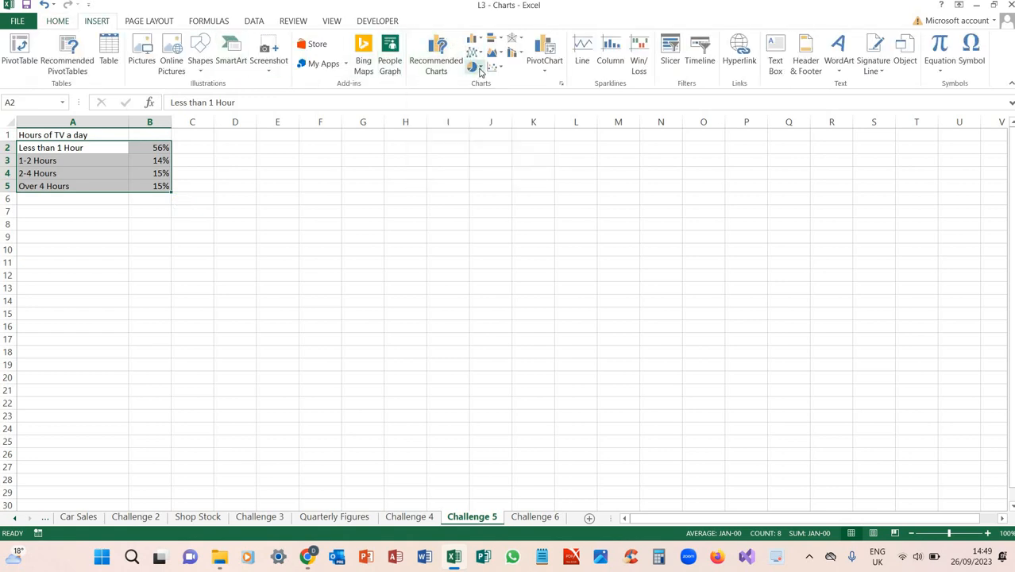
pyautogui.click(479, 70)
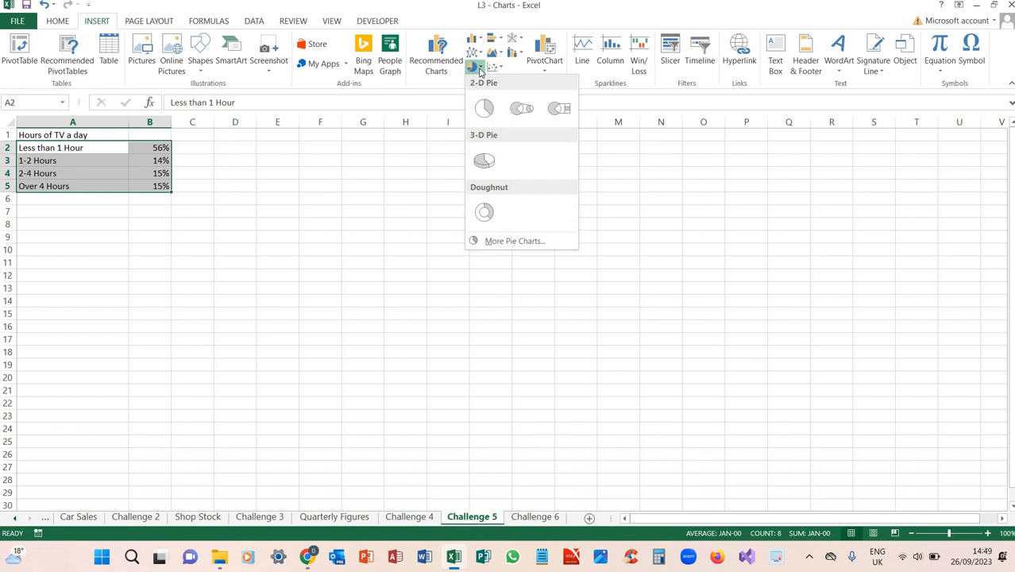
pyautogui.click(484, 161)
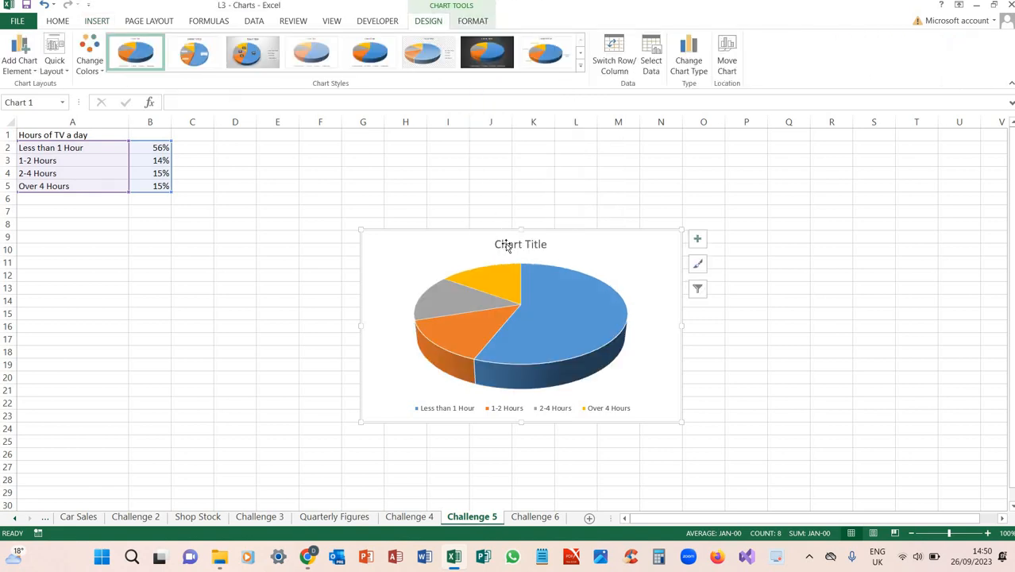
# Change the title of the Challenge 5 pie chart to "Hours of TV Watched a Day"
pyautogui.click(506, 244)
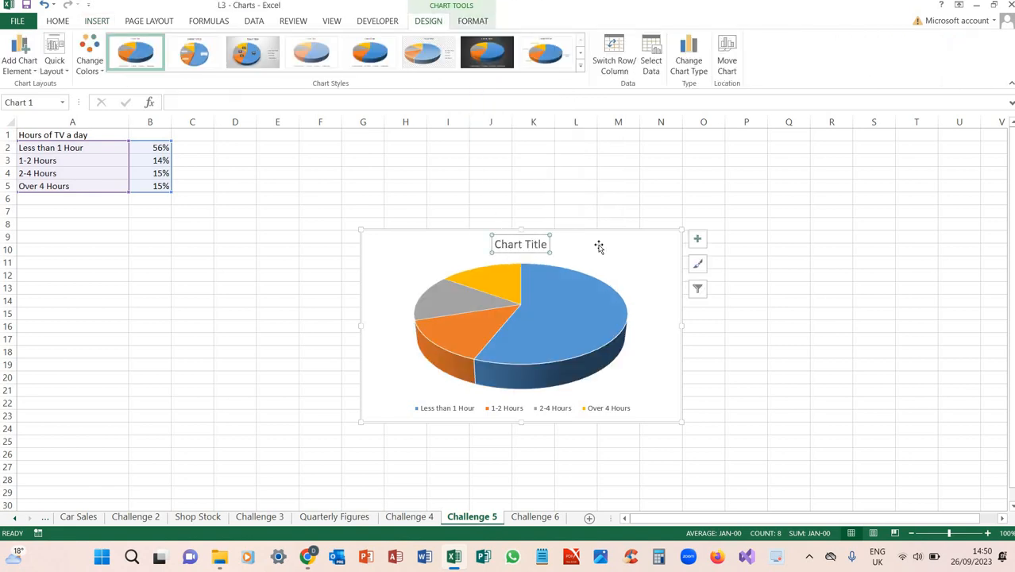
pyautogui.write('Hours')
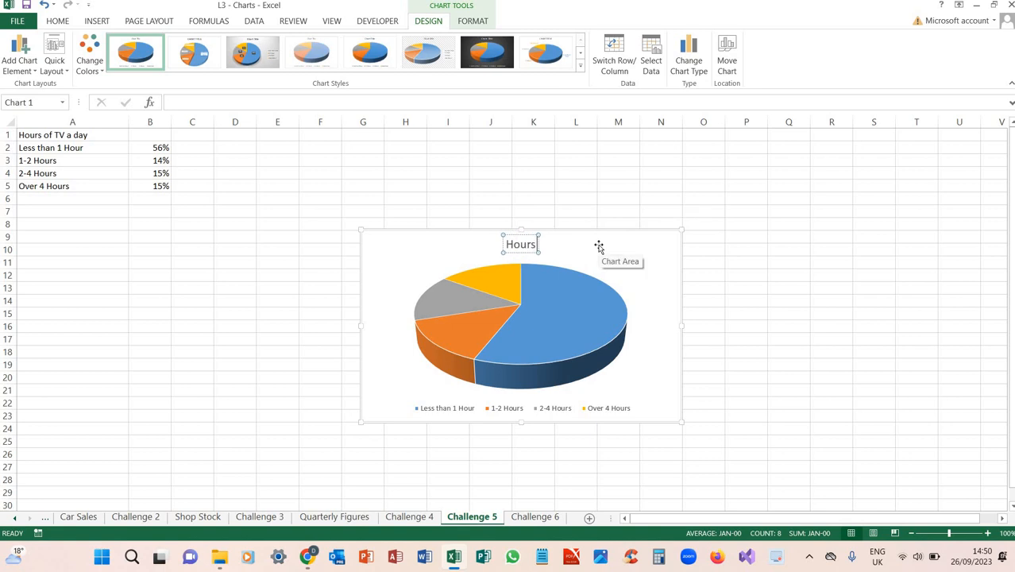
pyautogui.write(' of TV Watch')
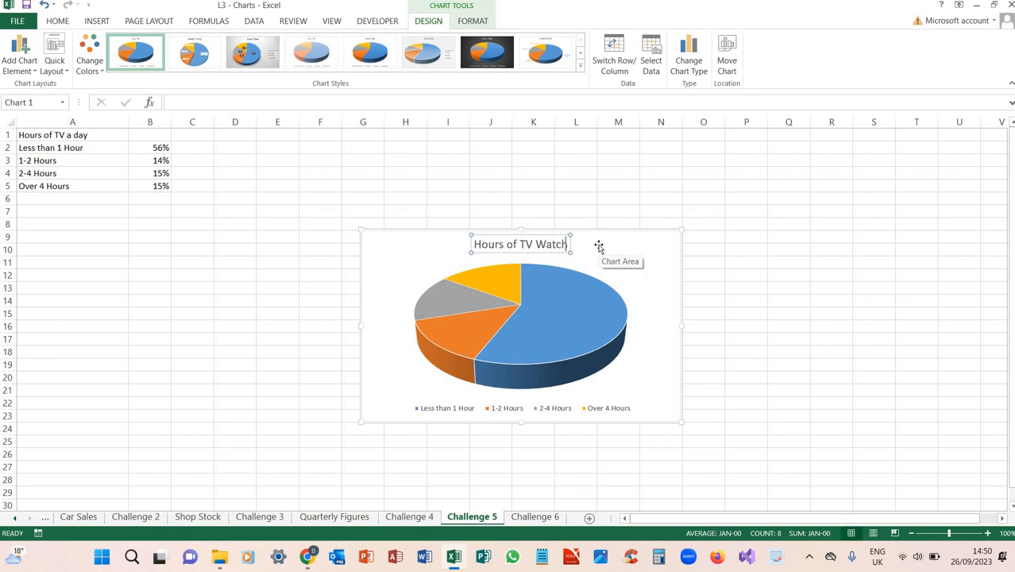
pyautogui.write('ed a Day')
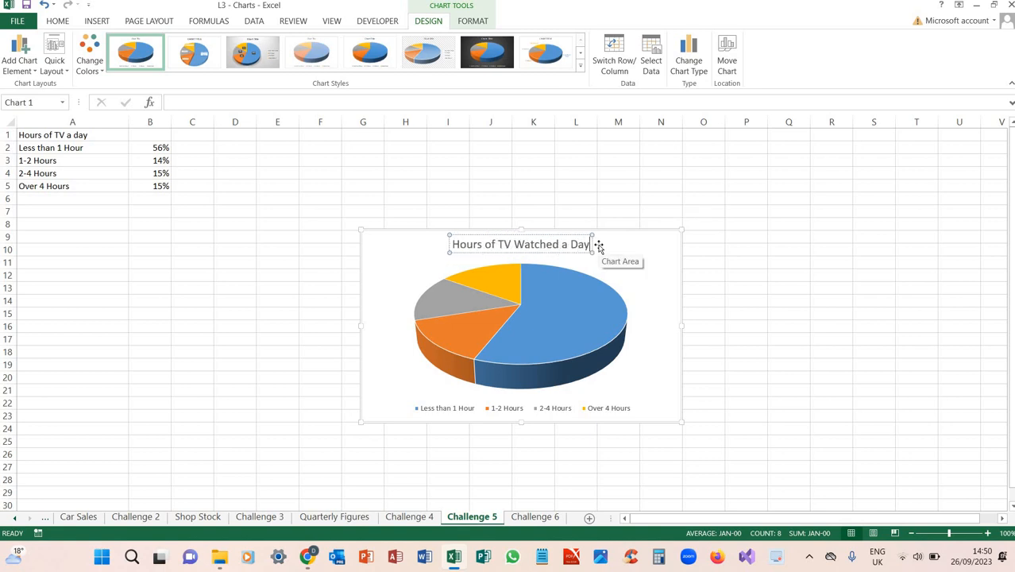
pyautogui.click(638, 265)
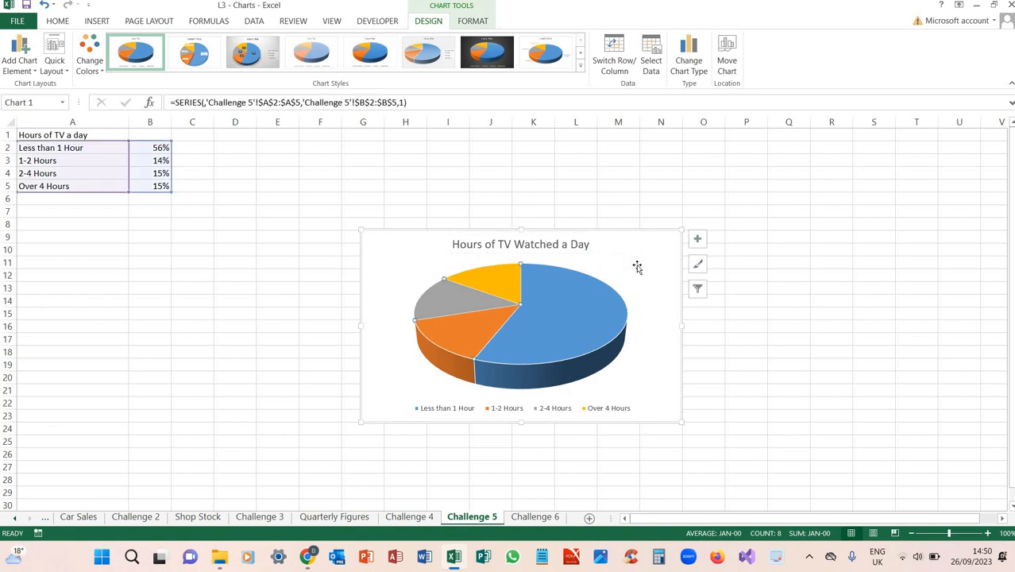
pyautogui.click(637, 249)
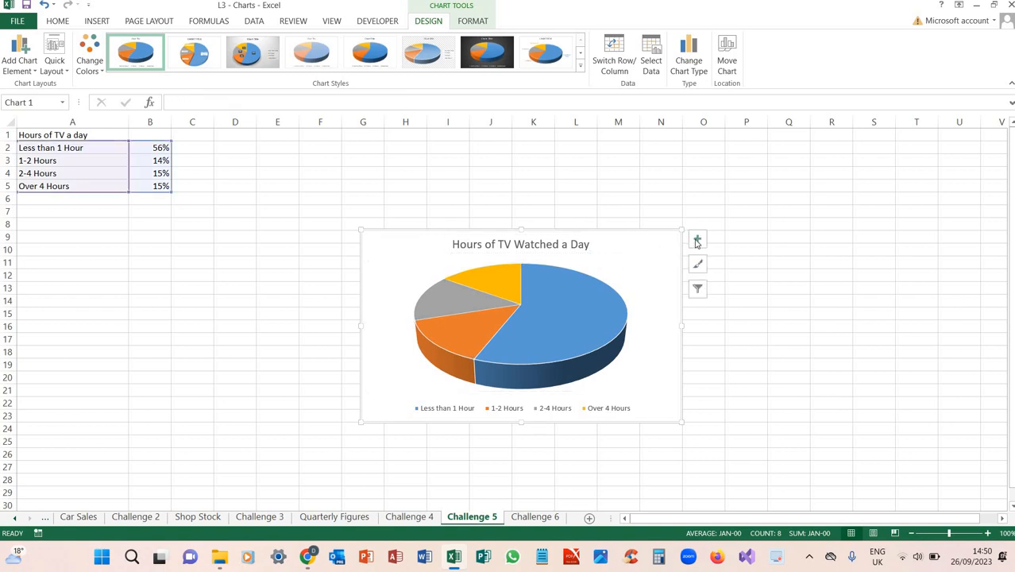
# Add data labels to the Challenge 5 pie chart and position them at Outside End
pyautogui.click(699, 242)
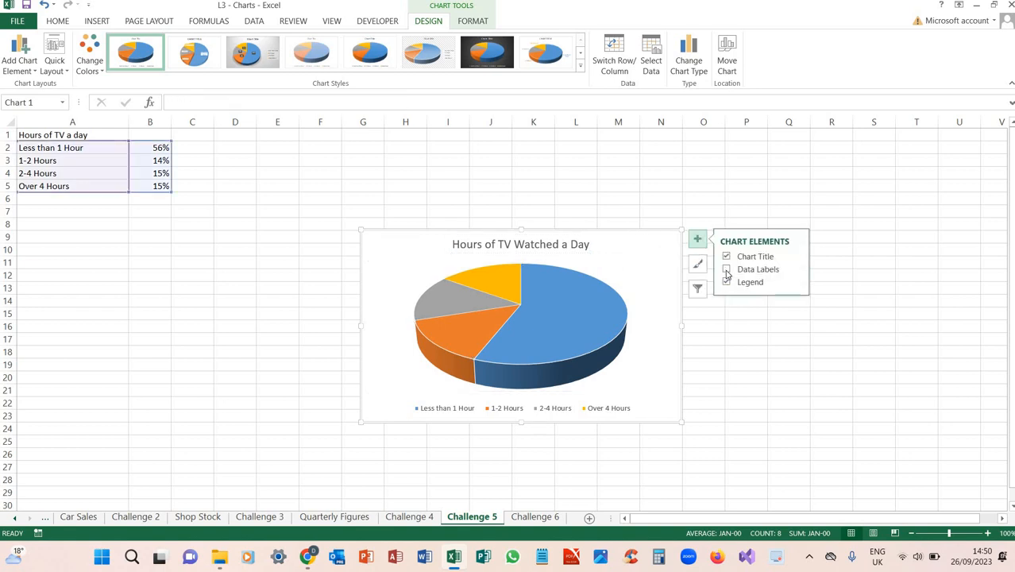
pyautogui.click(727, 270)
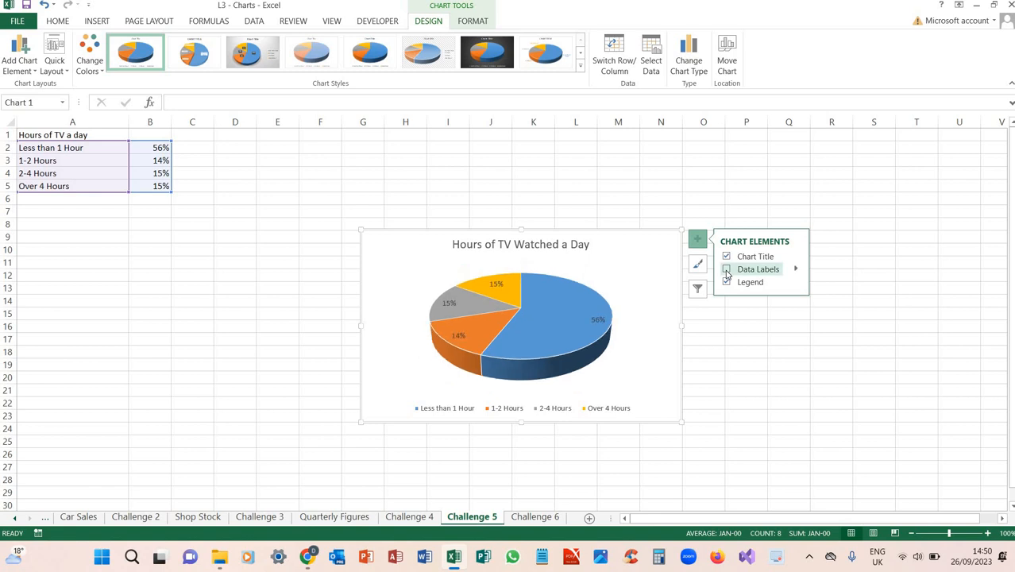
pyautogui.click(797, 271)
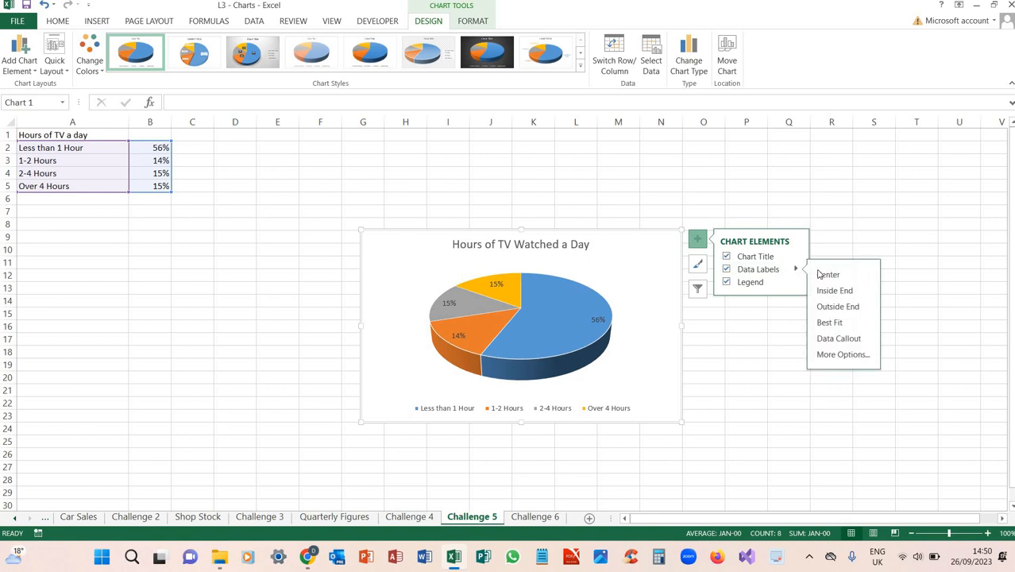
pyautogui.click(825, 275)
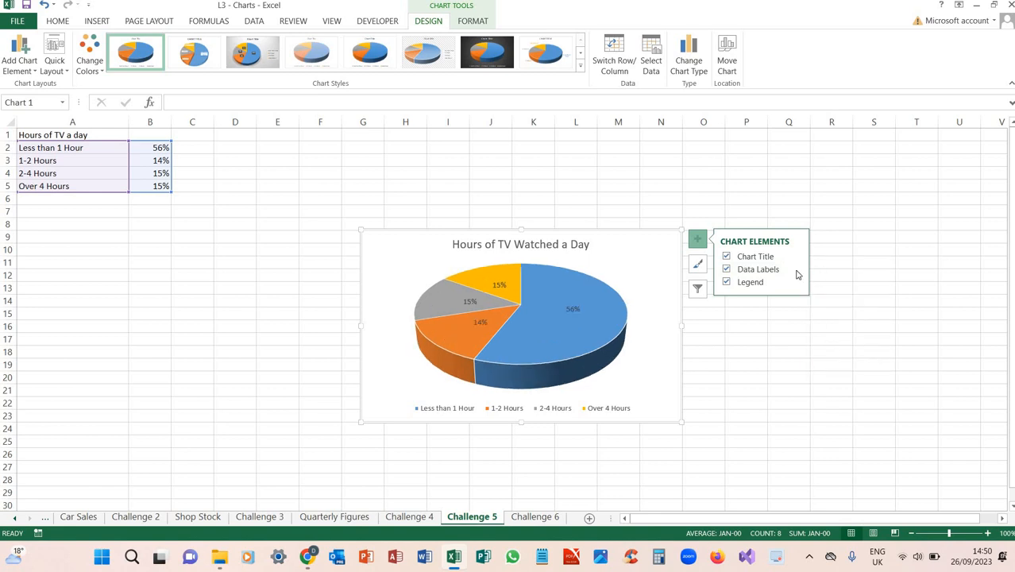
pyautogui.click(795, 271)
pyautogui.click(834, 305)
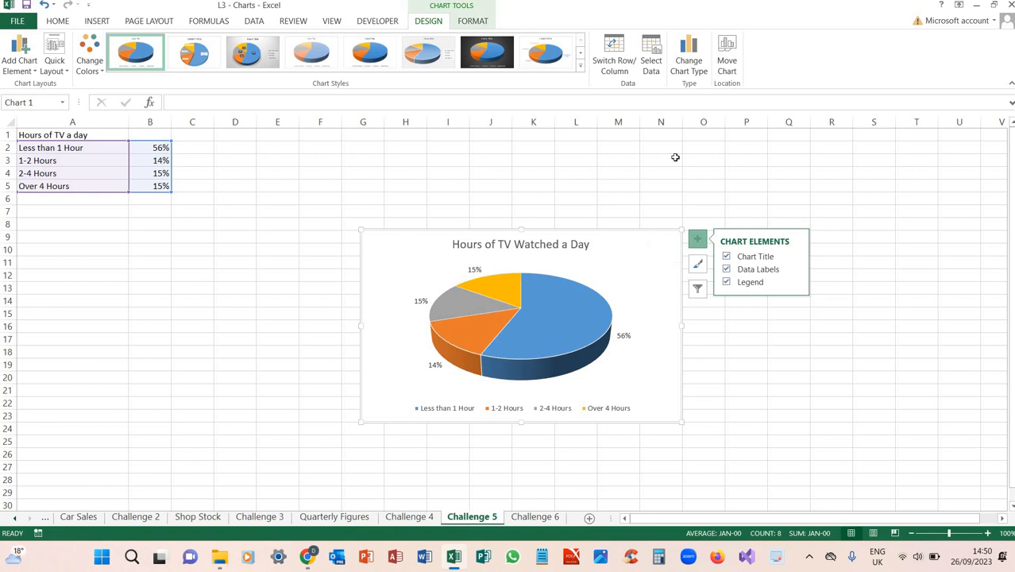
# Move the Challenge 5 pie chart to a new sheet named "TV Pie Chart"
pyautogui.click(726, 53)
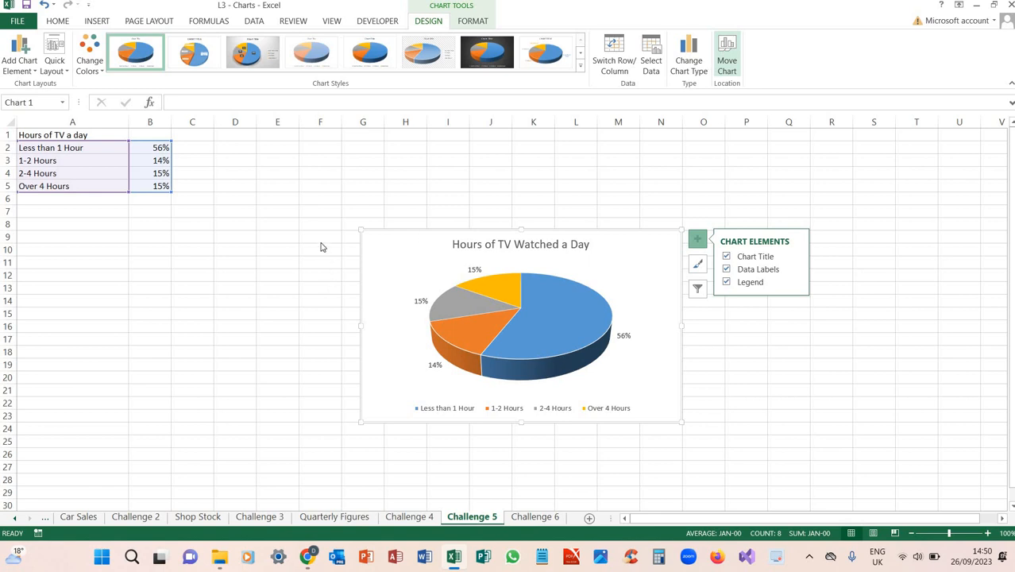
pyautogui.doubleClick(389, 242)
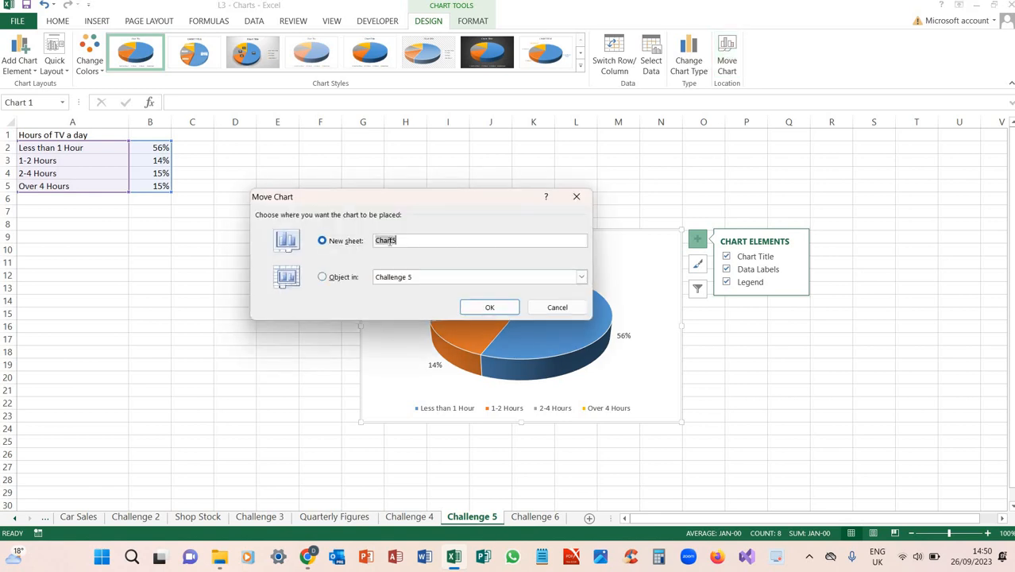
pyautogui.write('TV Pie Chart')
pyautogui.press('Return')
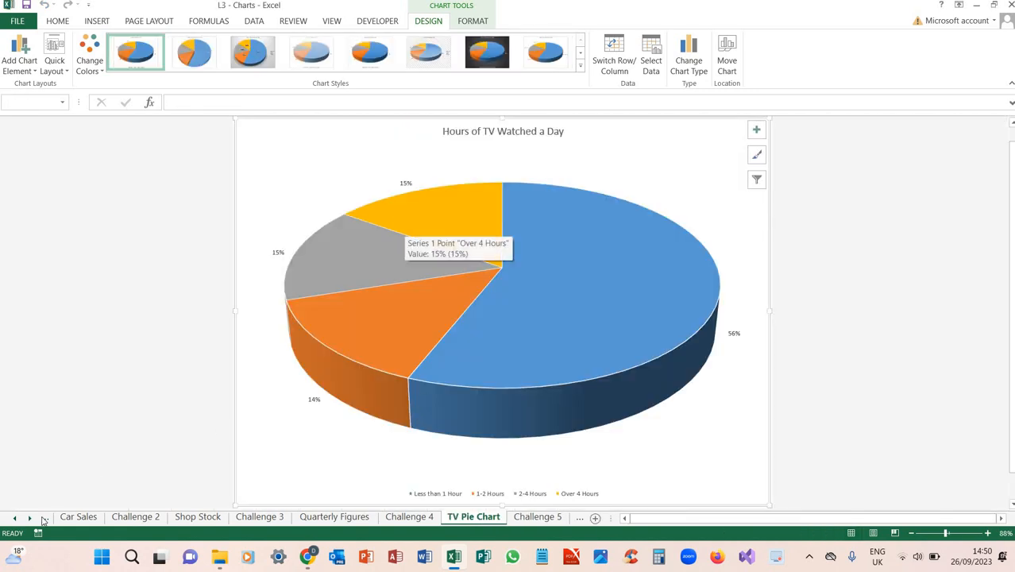
# Go to the Challenge 6 sheet and examine the formulas behind the lion, otter, hyena and pelican counts
pyautogui.click(29, 517)
pyautogui.click(30, 517)
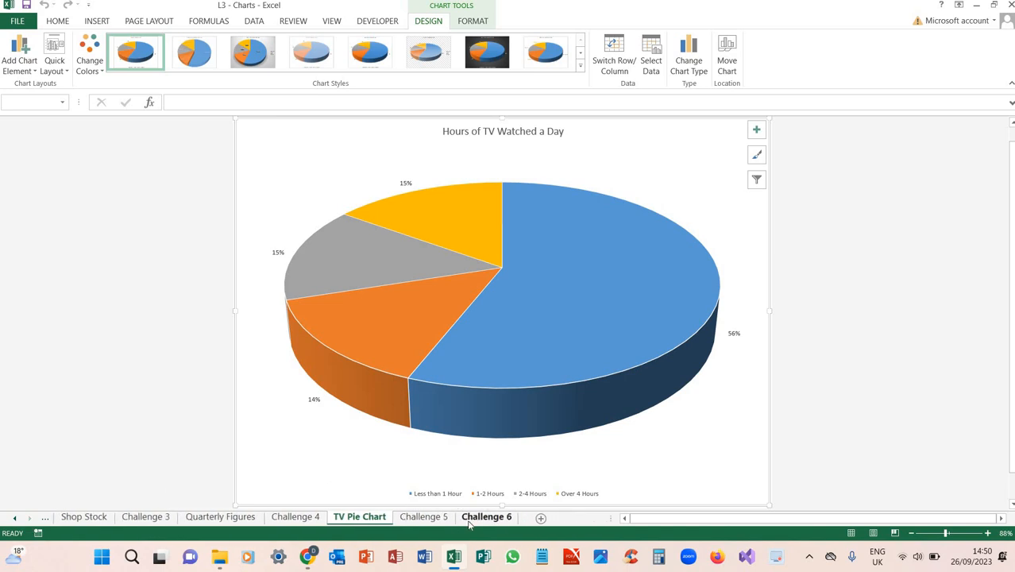
pyautogui.click(486, 517)
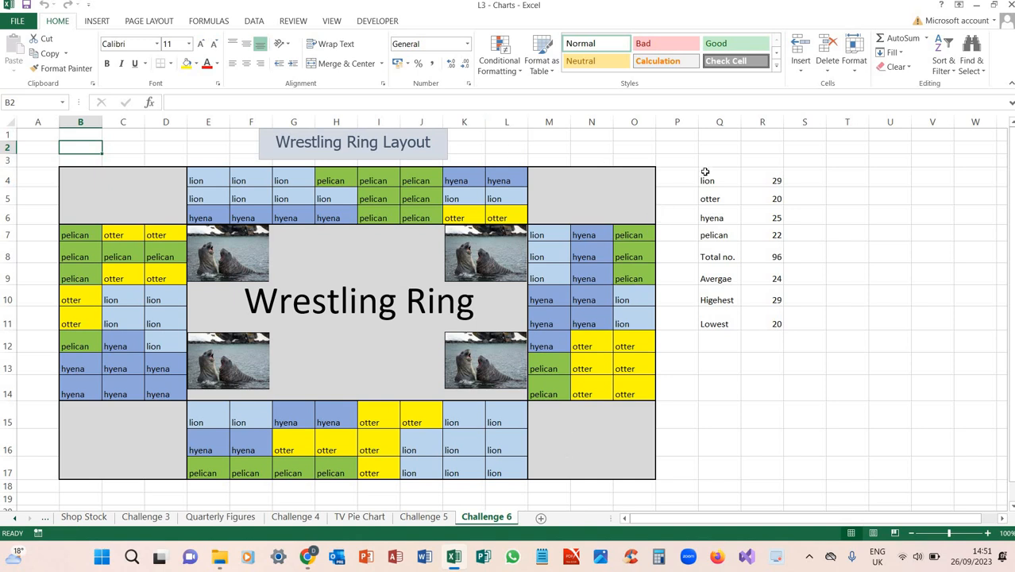
pyautogui.click(770, 183)
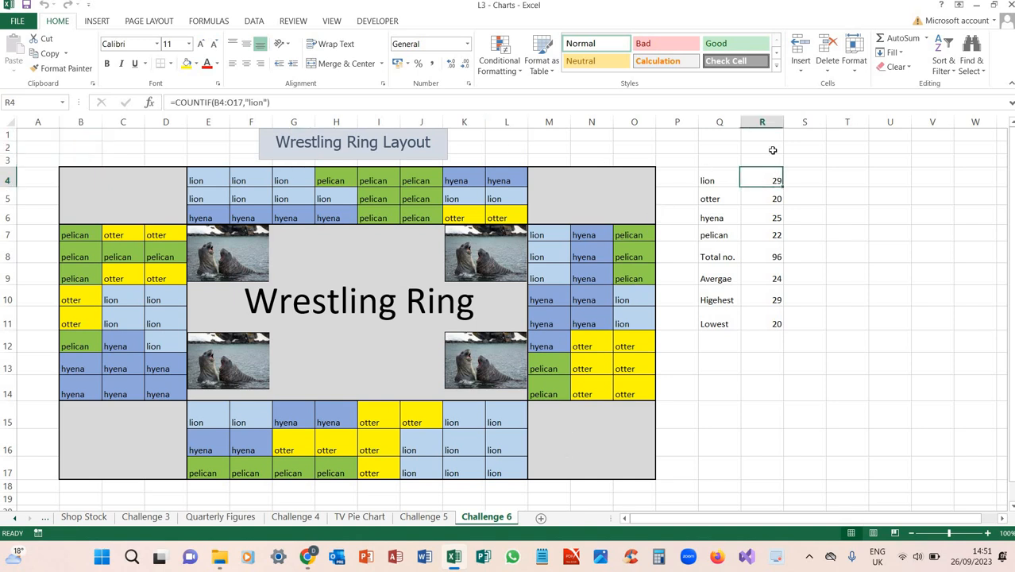
pyautogui.click(765, 204)
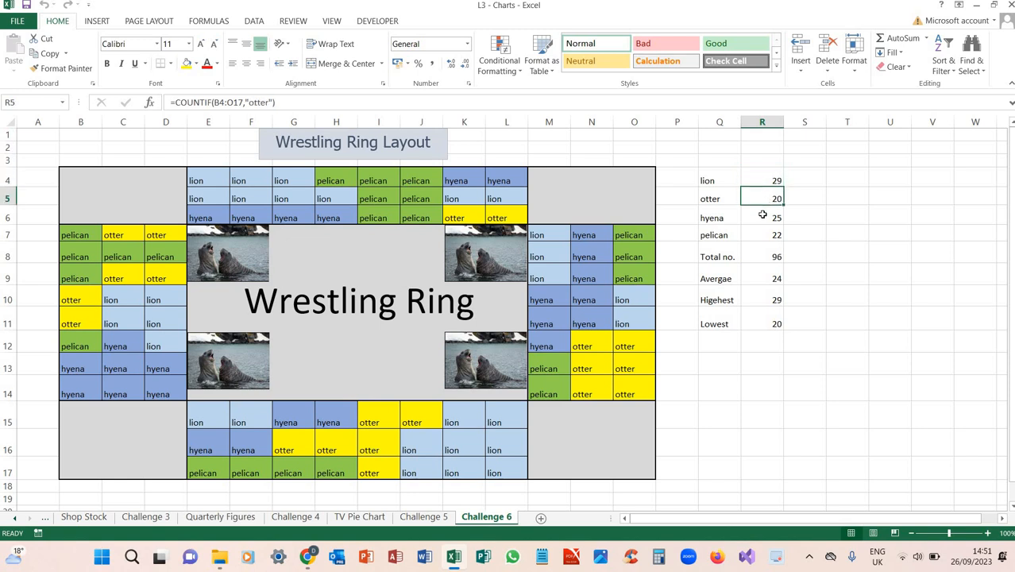
pyautogui.press('Down')
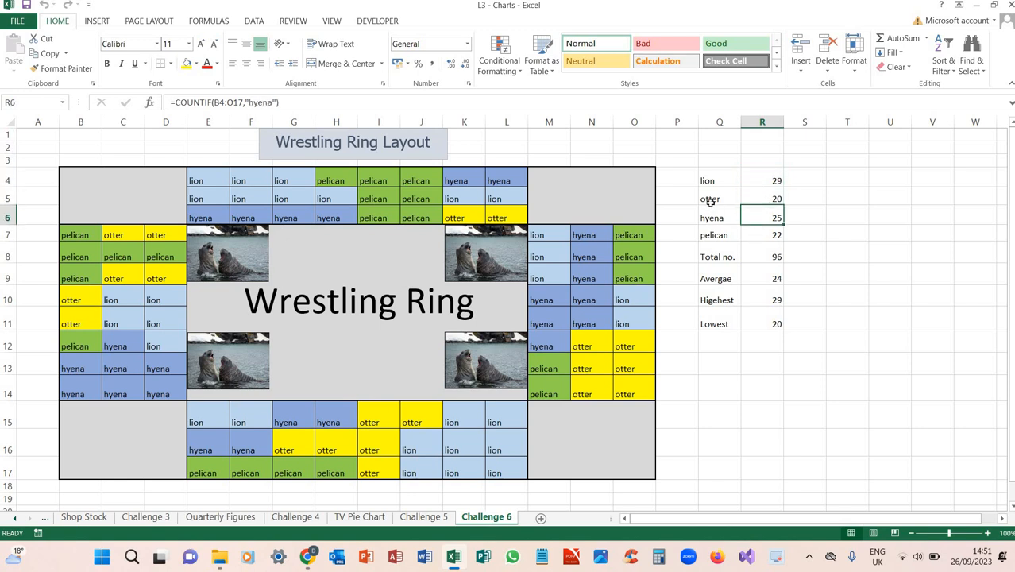
pyautogui.press('Down')
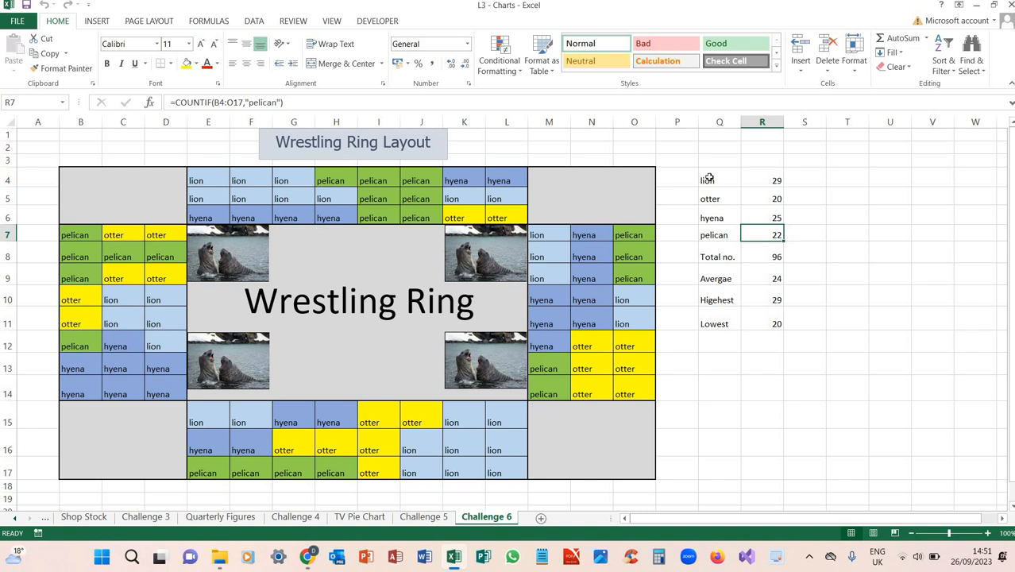
# Insert a 2-D clustered column chart from the lion, otter, hyena and pelican counts in Q4:R7
pyautogui.moveTo(707, 180); pyautogui.dragTo(757, 323)
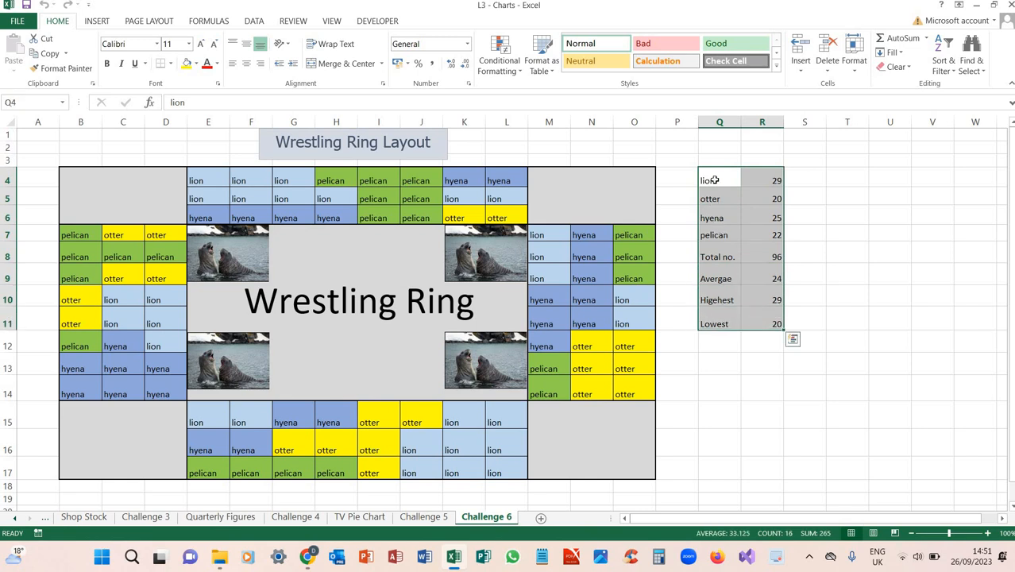
pyautogui.keyDown('shift'); pyautogui.click(757, 238); pyautogui.keyUp('shift')
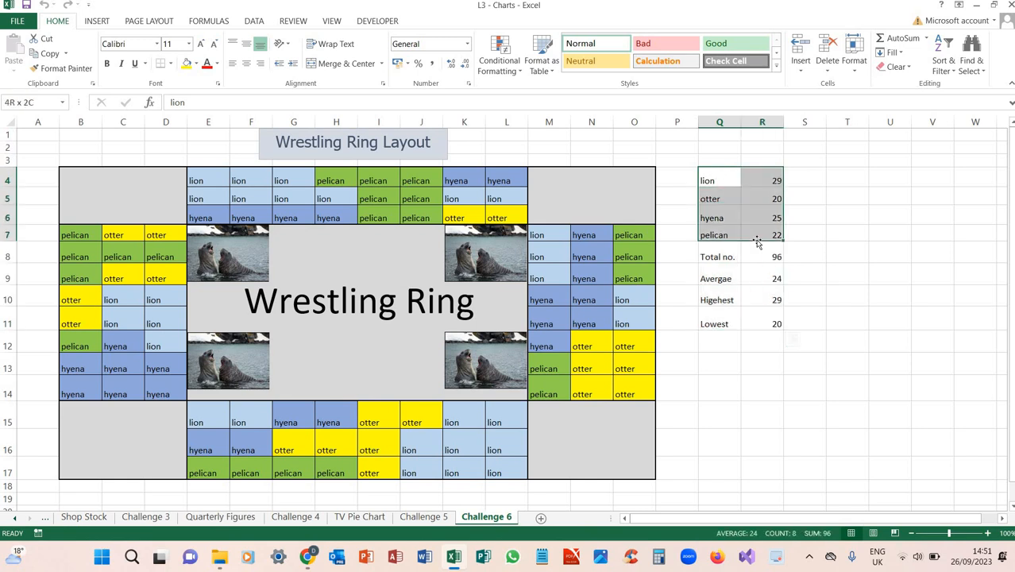
pyautogui.click(97, 21)
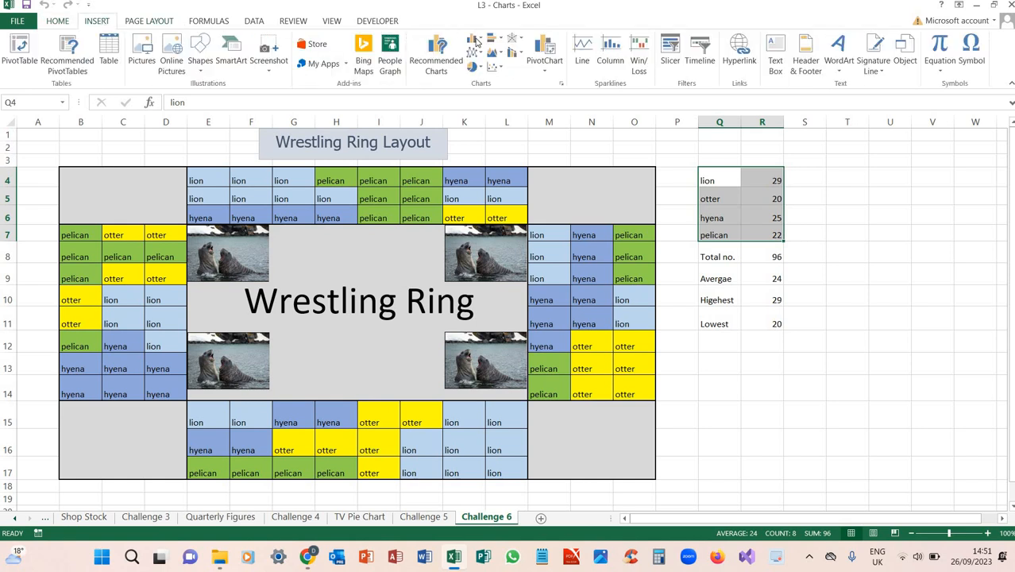
pyautogui.click(474, 40)
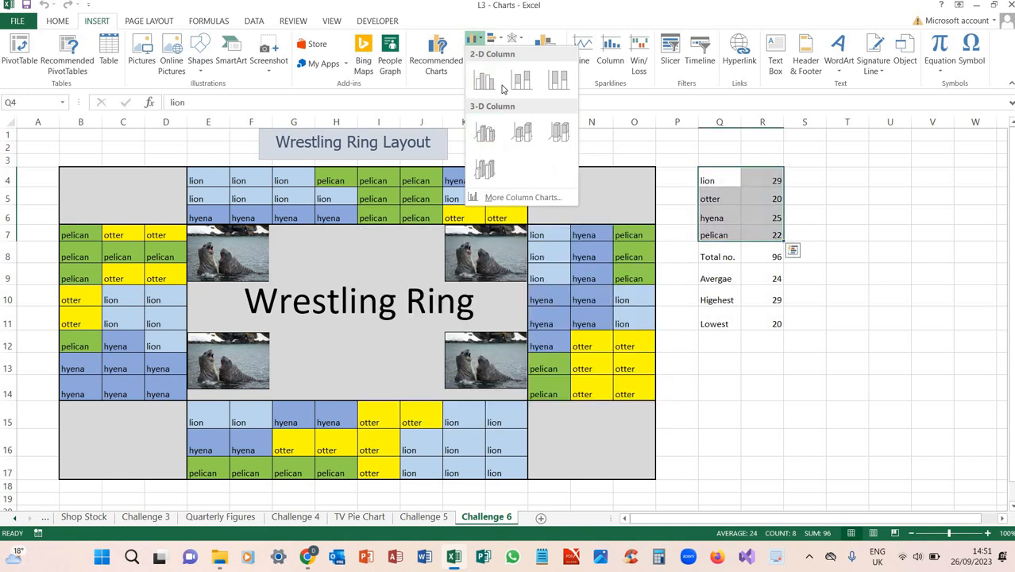
pyautogui.click(492, 38)
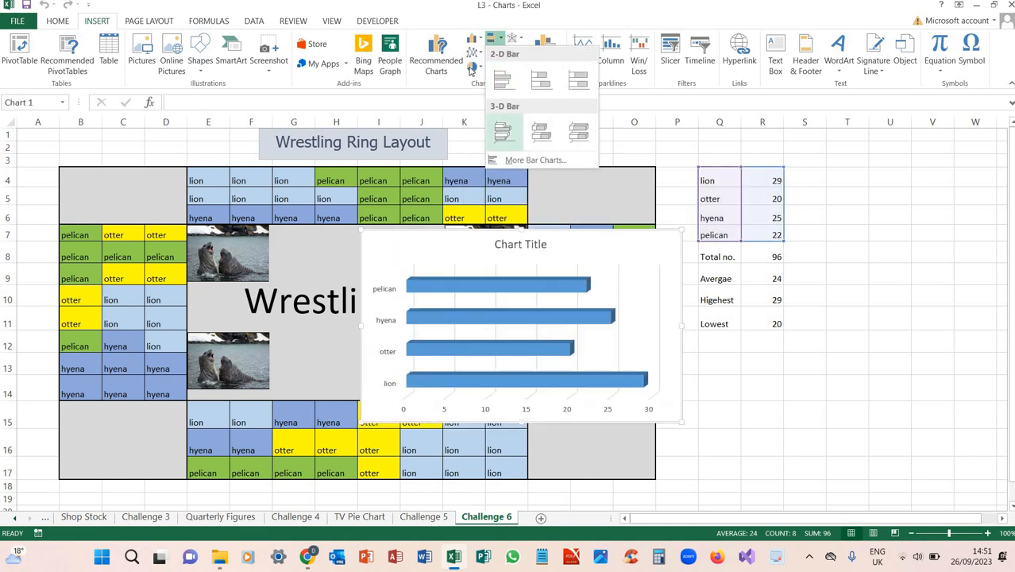
pyautogui.click(473, 69)
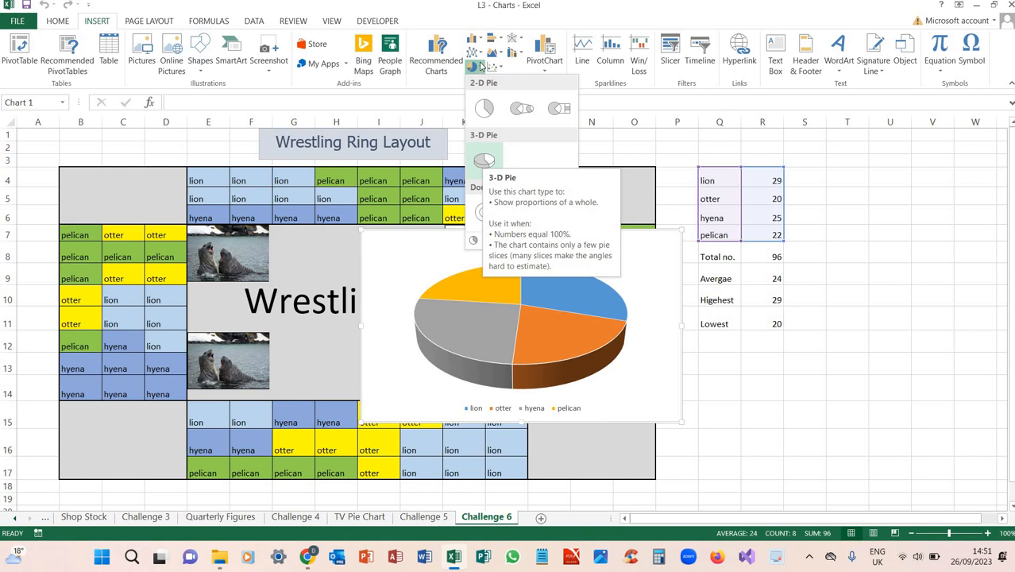
pyautogui.click(475, 52)
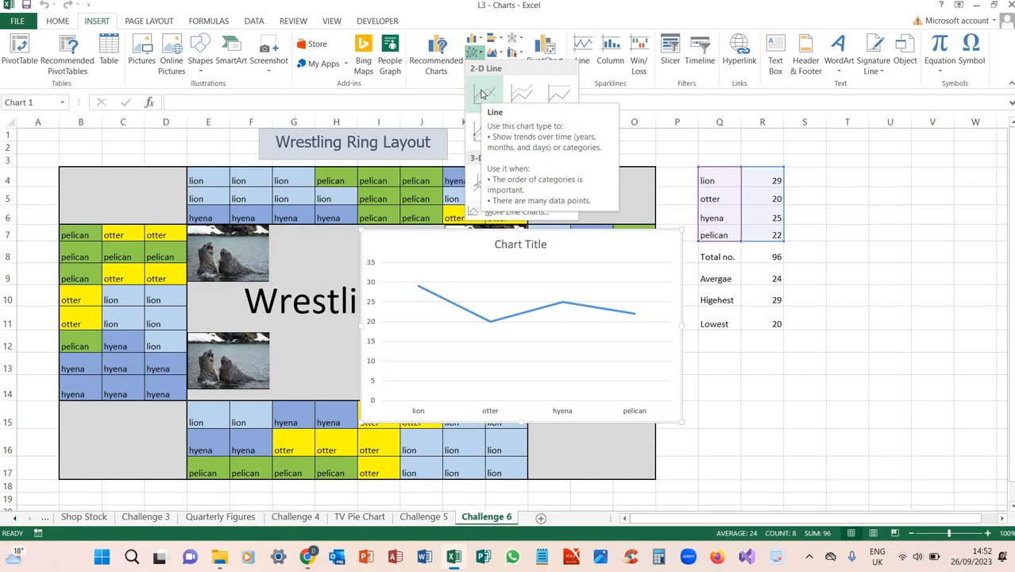
pyautogui.click(480, 38)
pyautogui.click(472, 38)
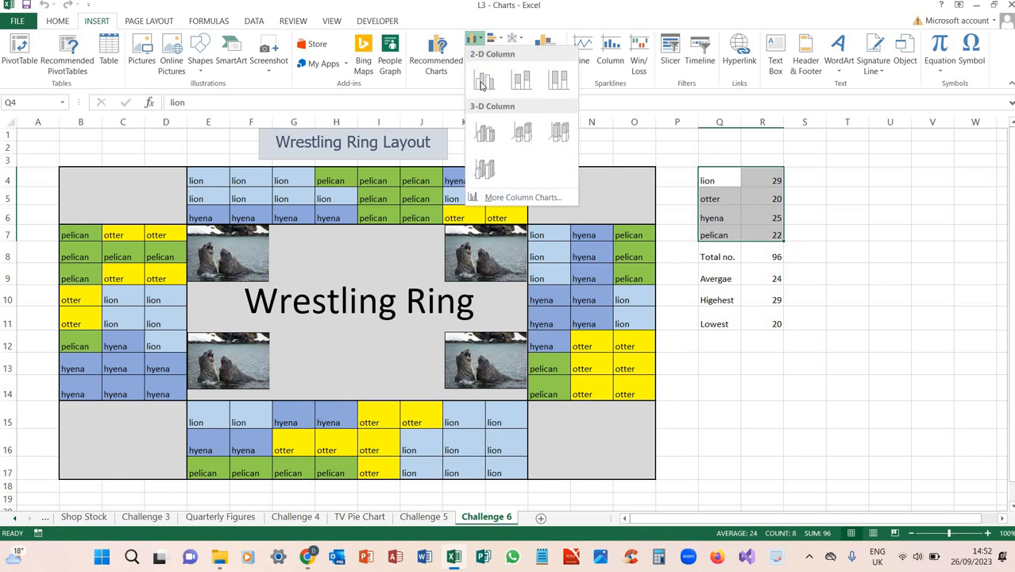
pyautogui.click(481, 136)
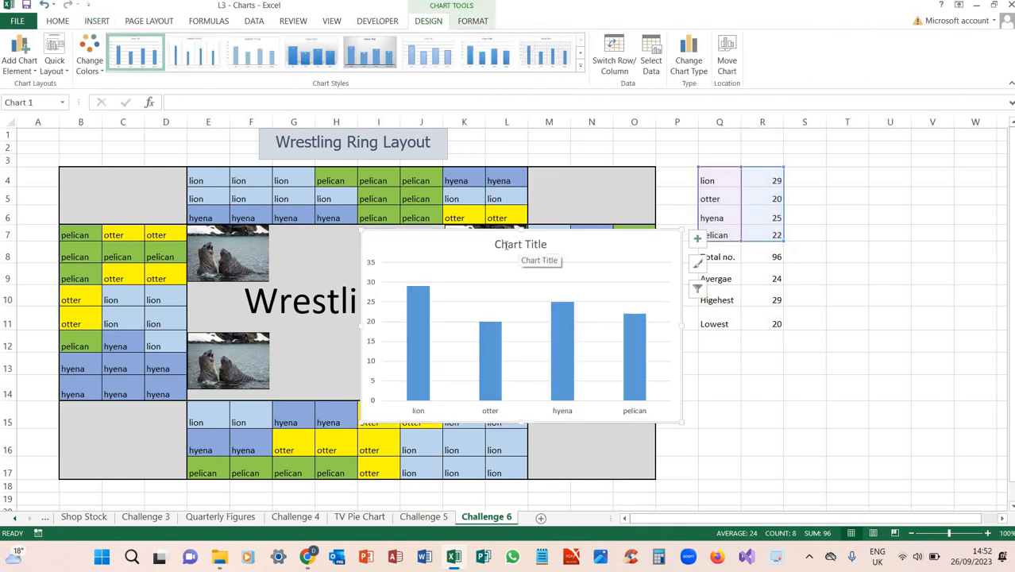
# Change the title of the Challenge 6 column chart to "Animals Won in Wrestling Rounds"
pyautogui.click(519, 245)
pyautogui.hotkey('ctrl', 'a')
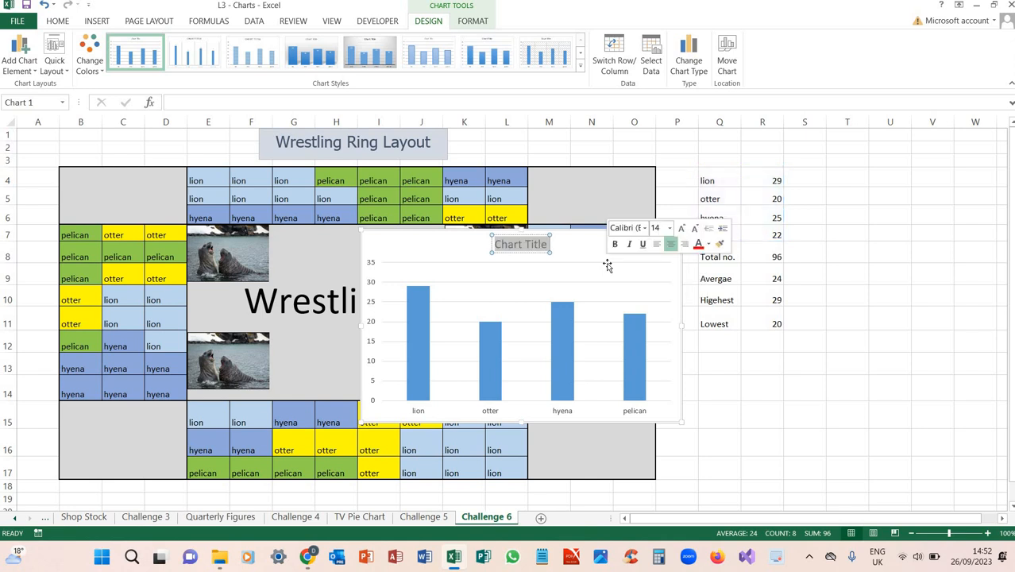
pyautogui.write('Wres')
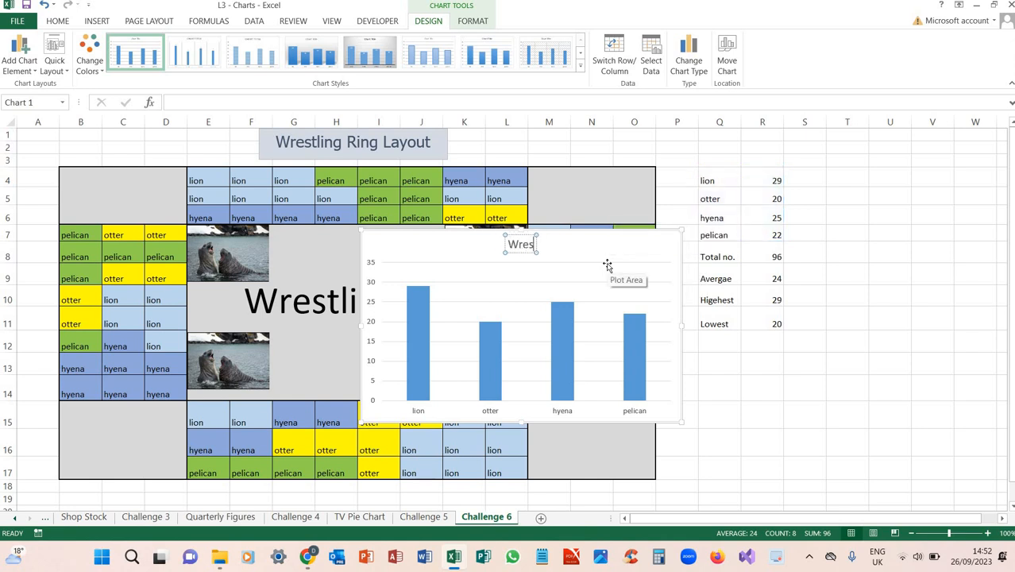
pyautogui.write('tling Ring')
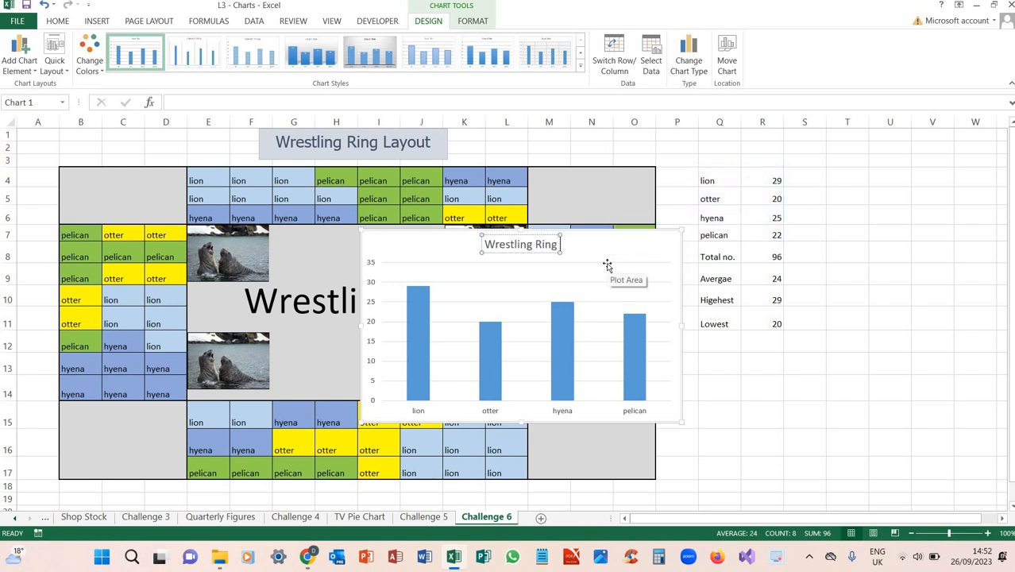
pyautogui.press('BackSpace')
pyautogui.press('BackSpace')
pyautogui.press('BackSpace')
pyautogui.press('BackSpace')
pyautogui.press('BackSpace')
pyautogui.press('BackSpace')
pyautogui.press('BackSpace')
pyautogui.press('BackSpace')
pyautogui.press('BackSpace')
pyautogui.press('BackSpace')
pyautogui.press('BackSpace')
pyautogui.press('BackSpace')
pyautogui.press('BackSpace')
pyautogui.press('BackSpace')
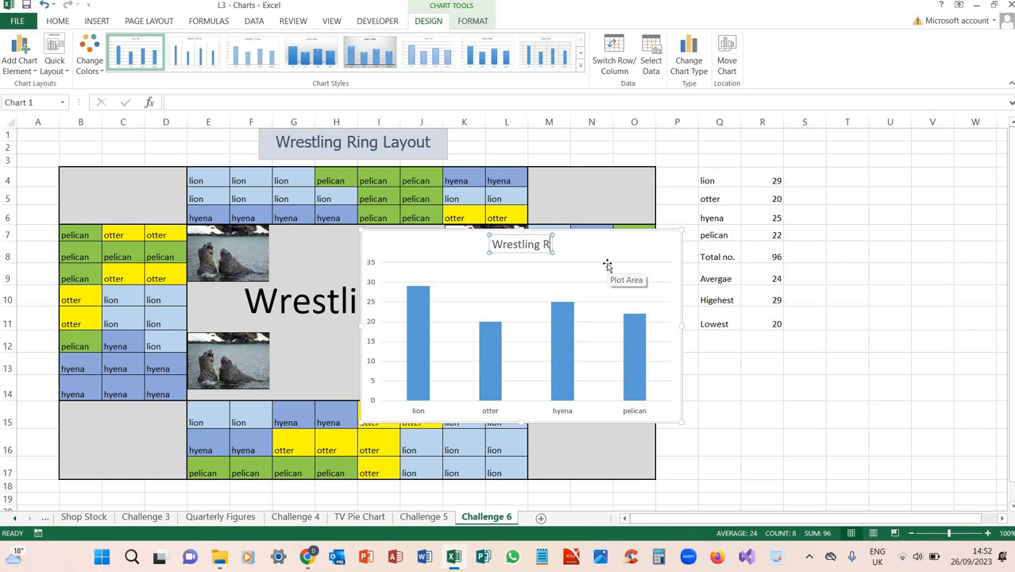
pyautogui.write('Animals Won A')
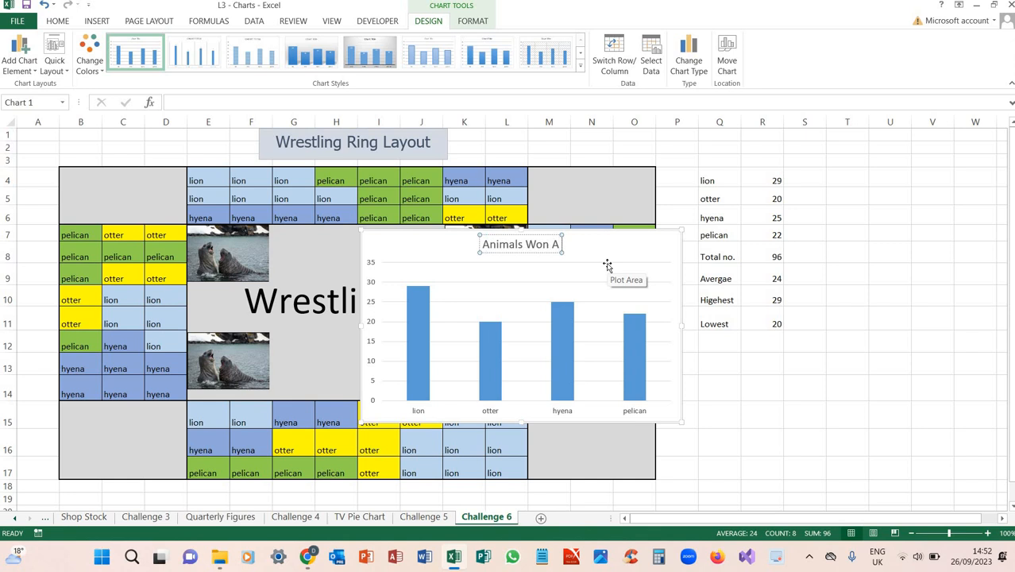
pyautogui.press('BackSpace')
pyautogui.press('BackSpace')
pyautogui.write('in')
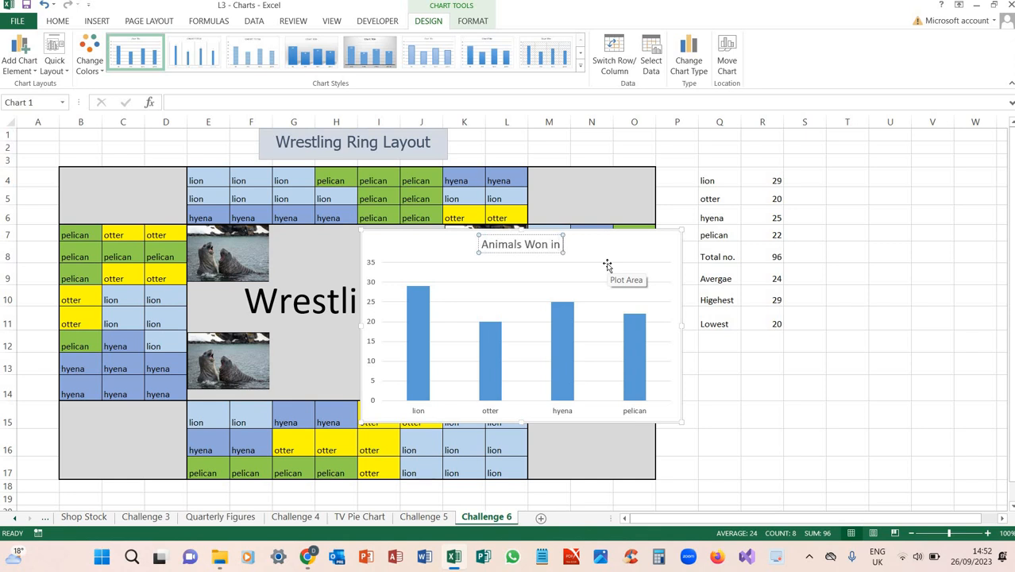
pyautogui.write(' Wrestl')
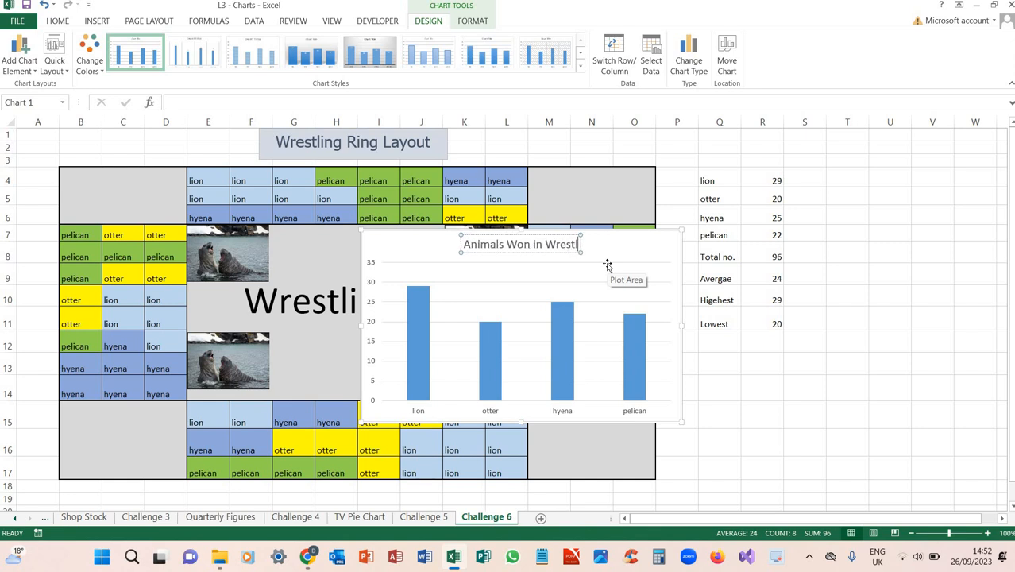
pyautogui.write('ing Rounds')
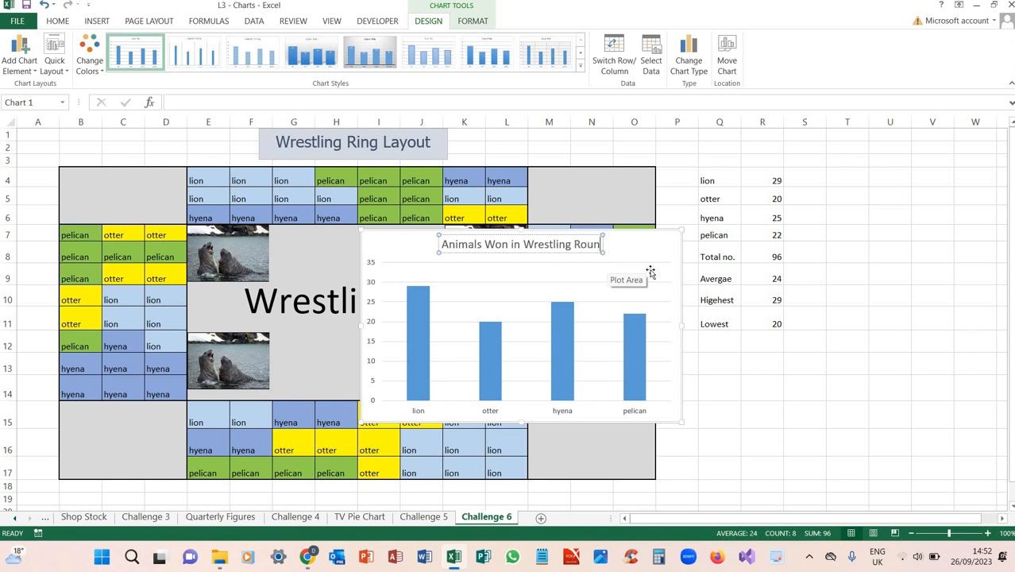
pyautogui.click(675, 247)
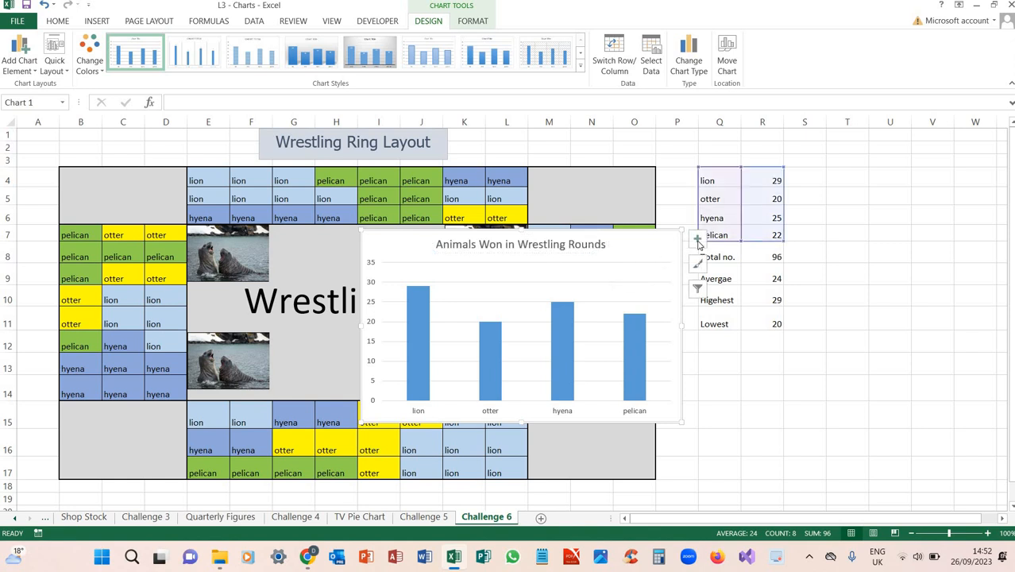
# Add axis titles to the Challenge 6 column chart and name the vertical axis "Number of Rounds"
pyautogui.click(697, 238)
pyautogui.click(726, 269)
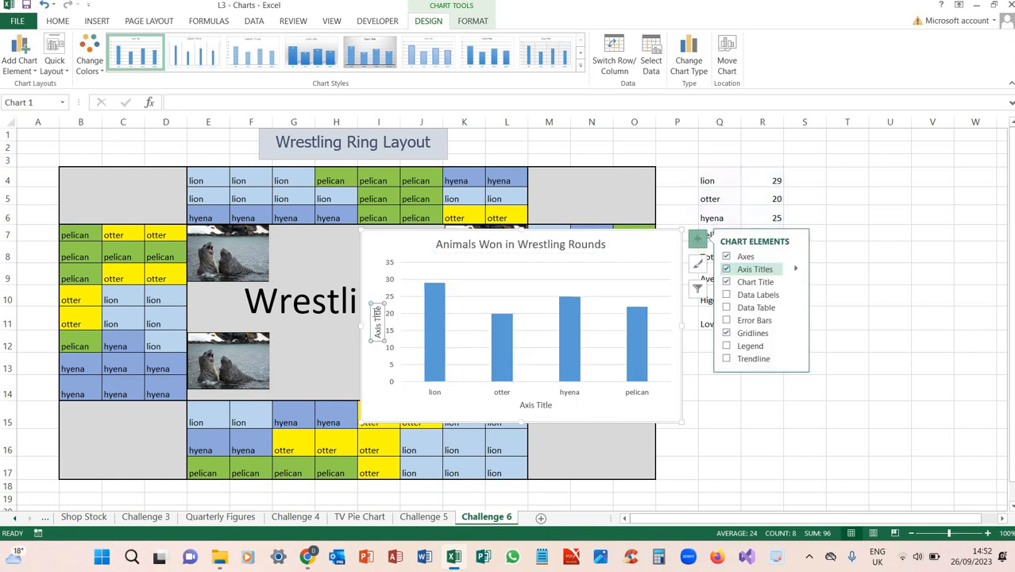
pyautogui.moveTo(376, 366); pyautogui.dragTo(376, 390)
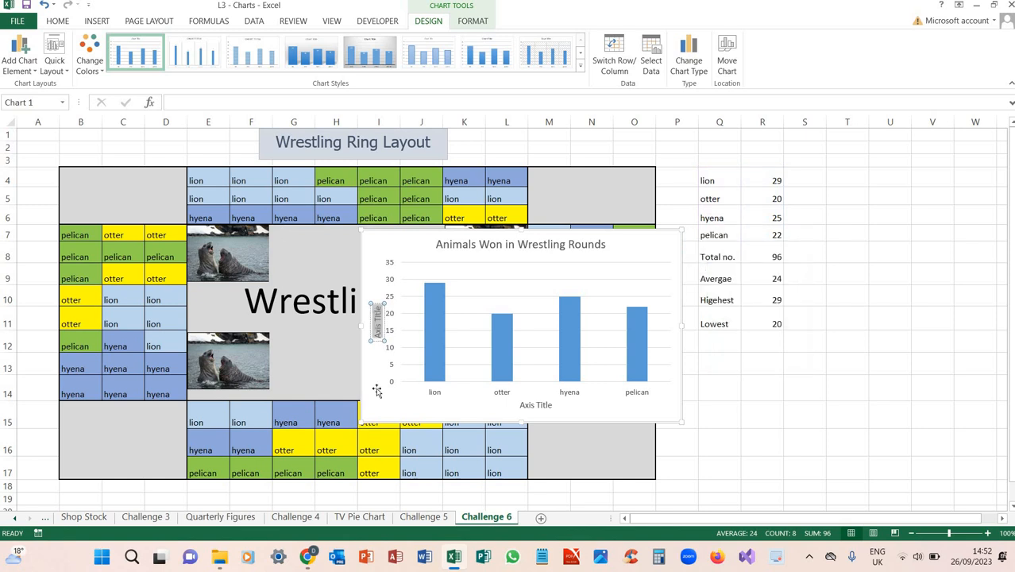
pyautogui.write('Number of')
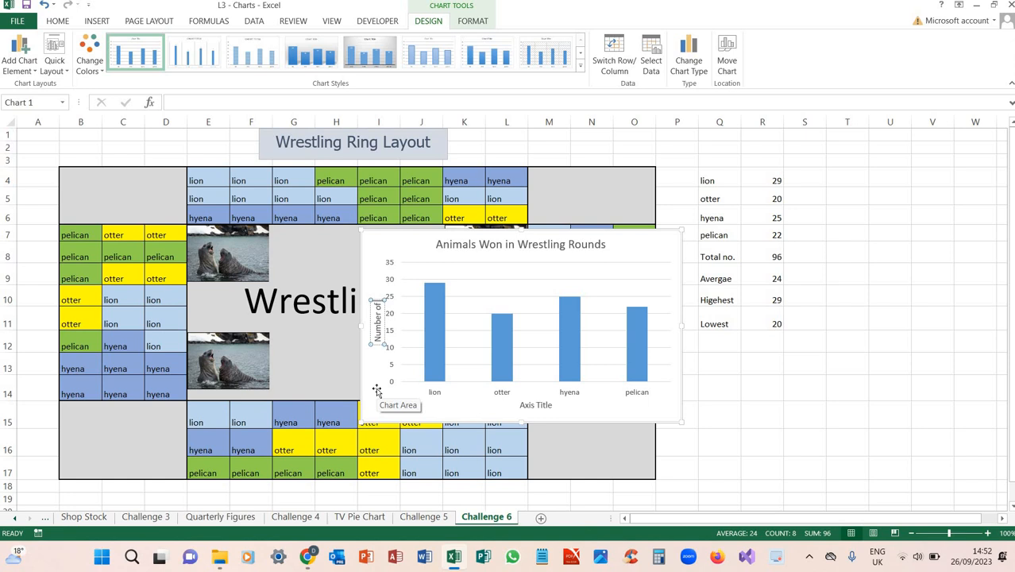
pyautogui.write(' Rounds')
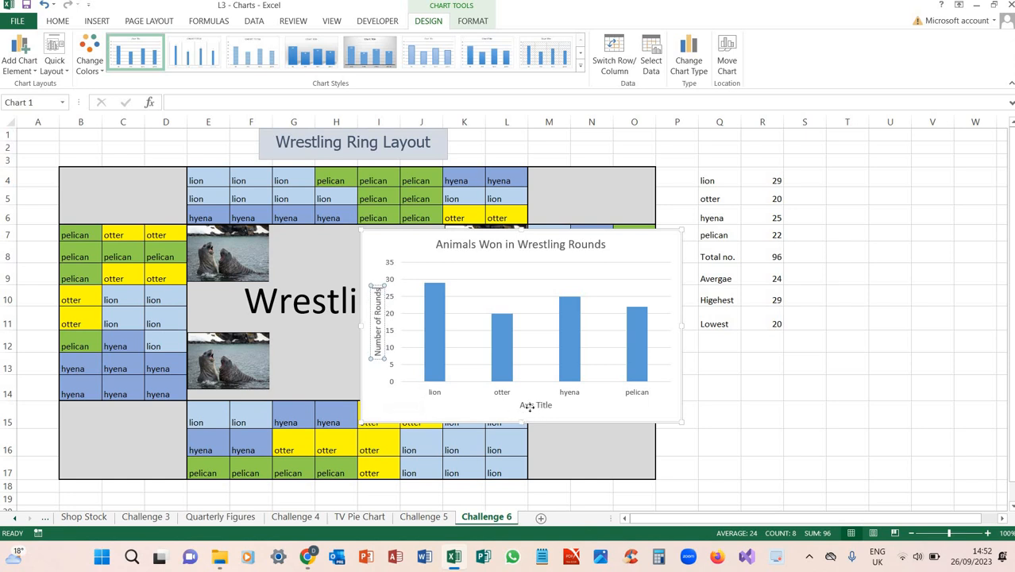
# Name the horizontal axis of the Challenge 6 column chart "Animal" and close the formatting options
pyautogui.click(535, 407)
pyautogui.doubleClick(562, 409)
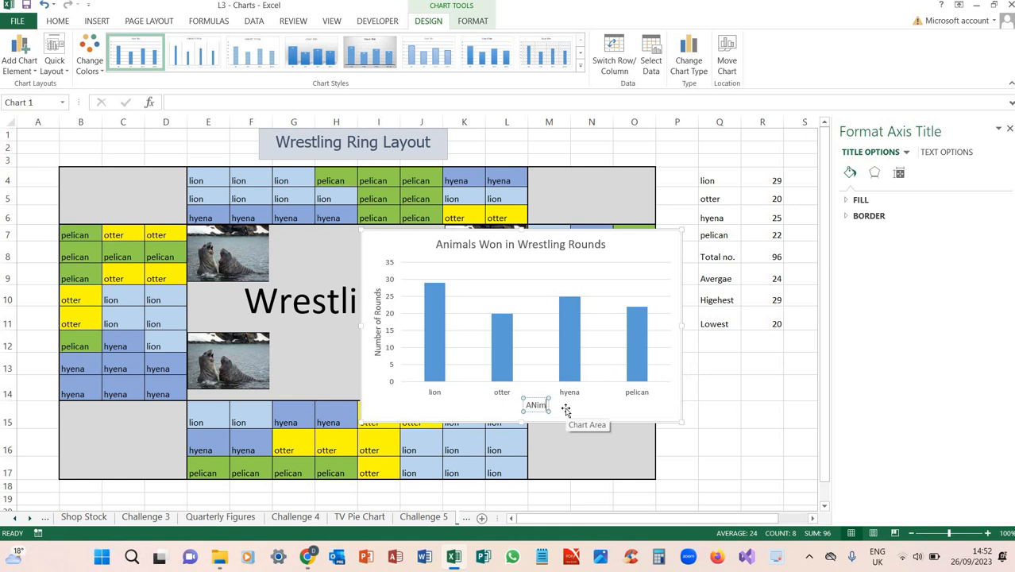
pyautogui.write('Animal')
pyautogui.click(646, 235)
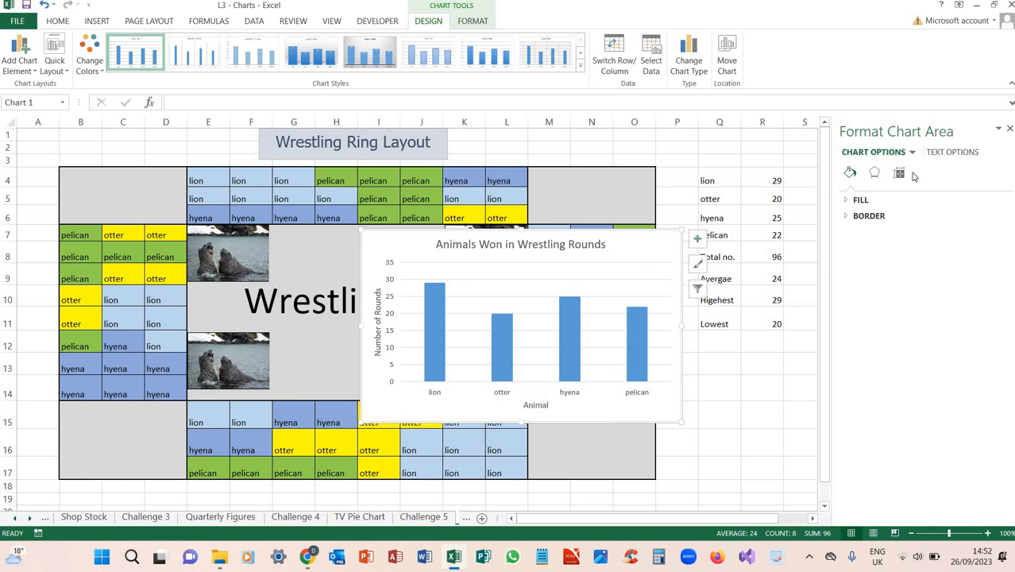
pyautogui.click(1009, 128)
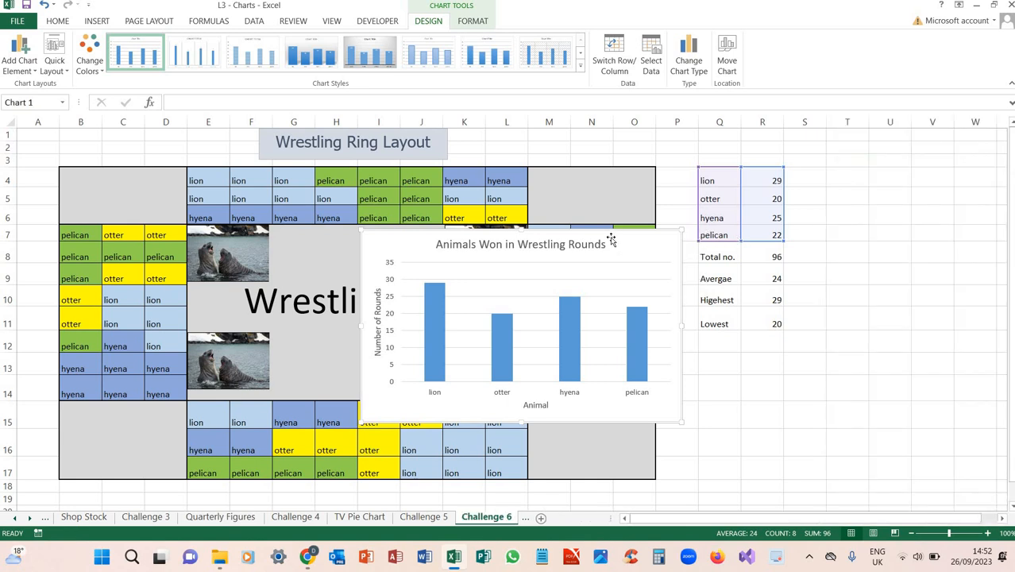
# Move the Challenge 6 column chart to a new sheet named "Wrestling Ring Layout"
pyautogui.click(728, 54)
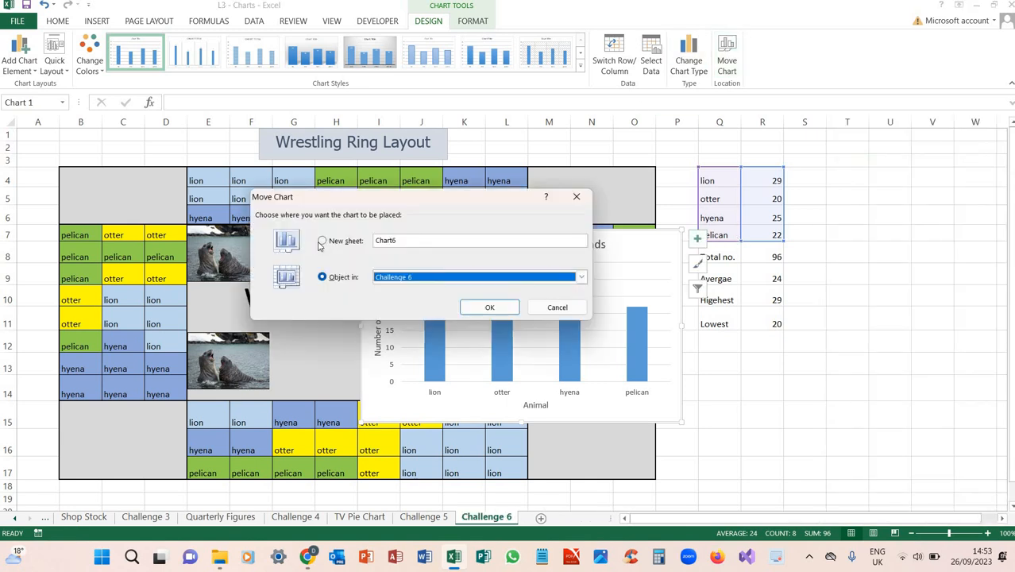
pyautogui.click(430, 241)
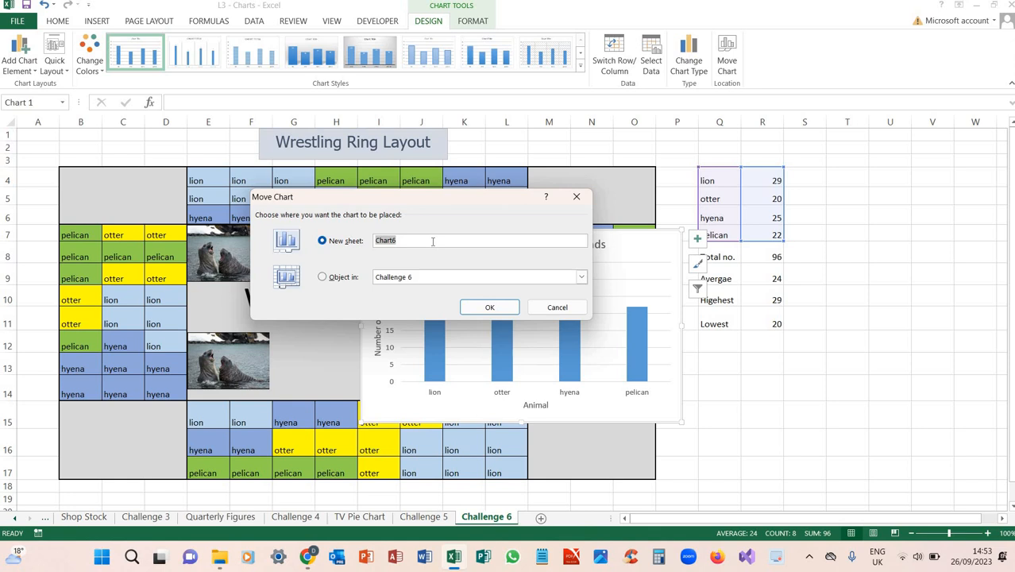
pyautogui.write('Wrestling Ring Layout')
pyautogui.press('Return')
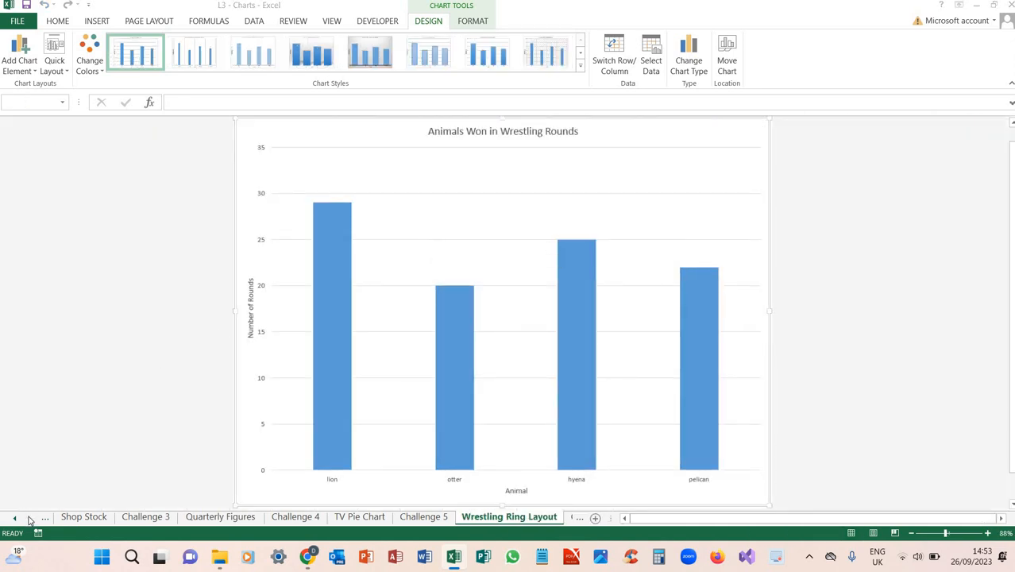
pyautogui.click(29, 519)
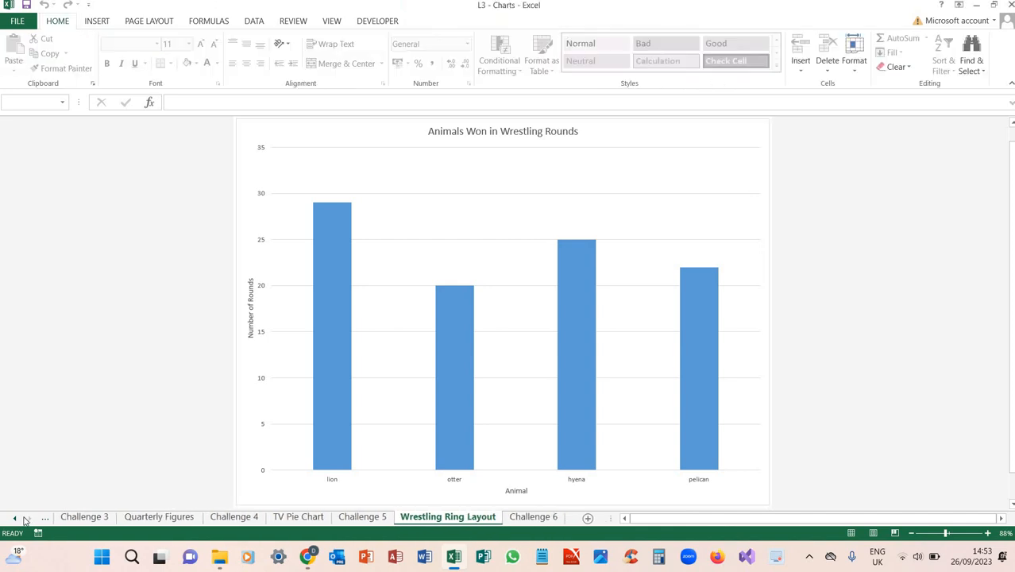